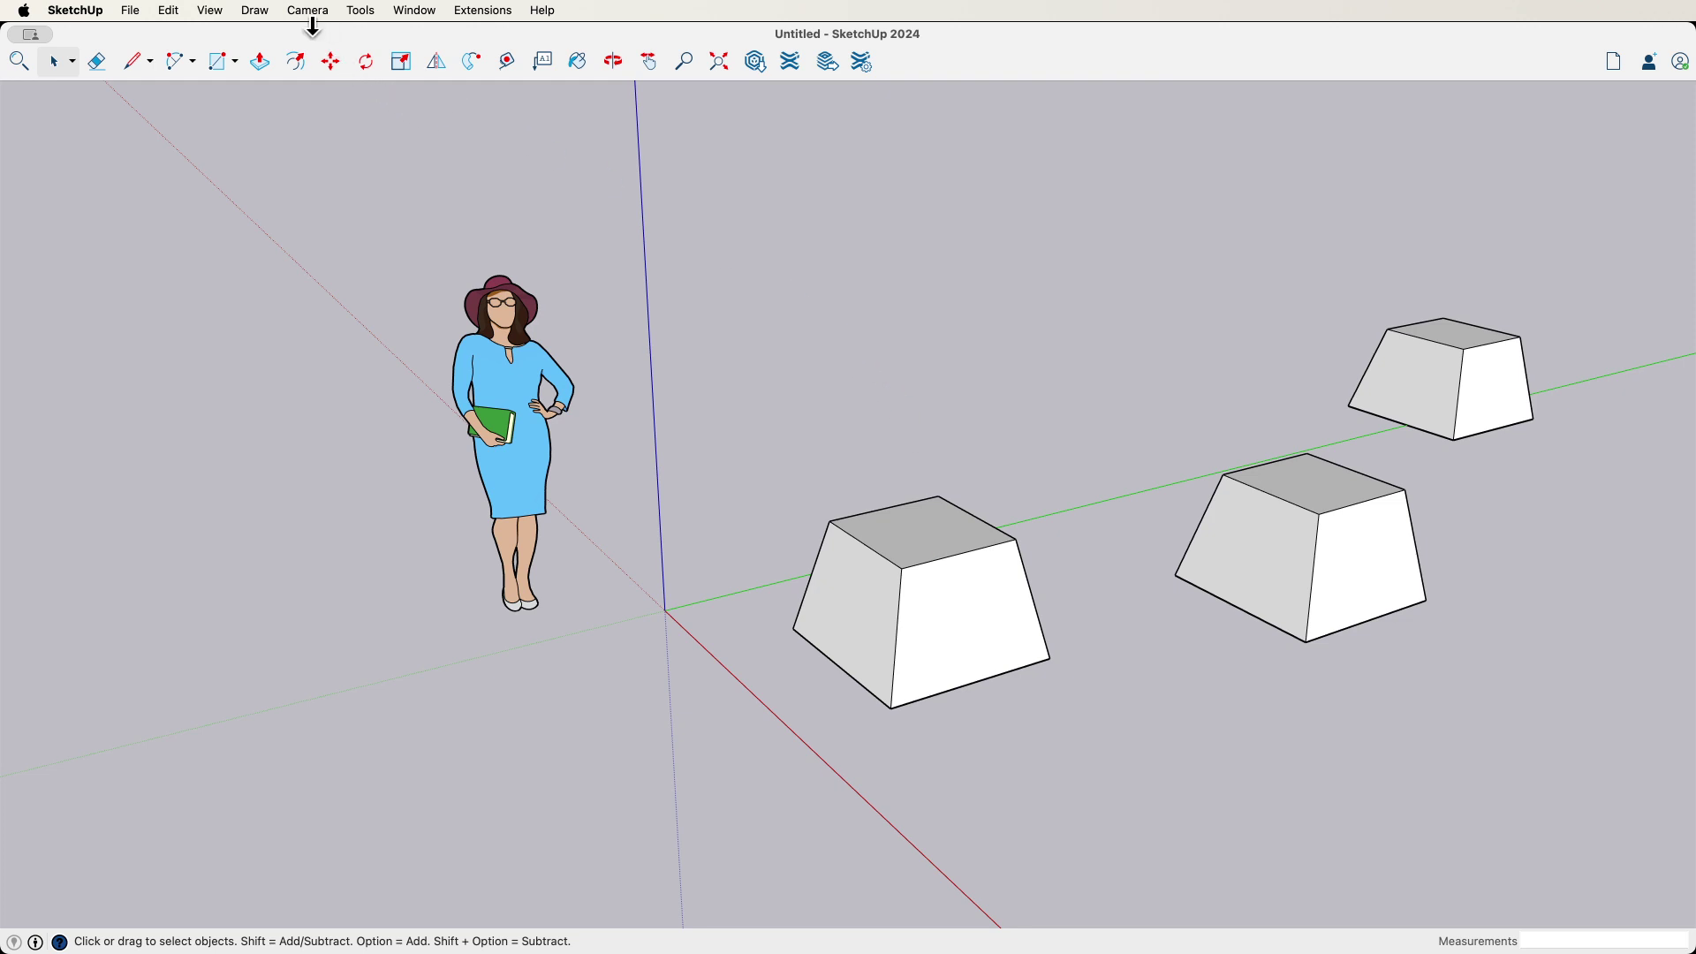
Activate the Move tool
{"action": "left_click", "coordinate": [358, 13]}
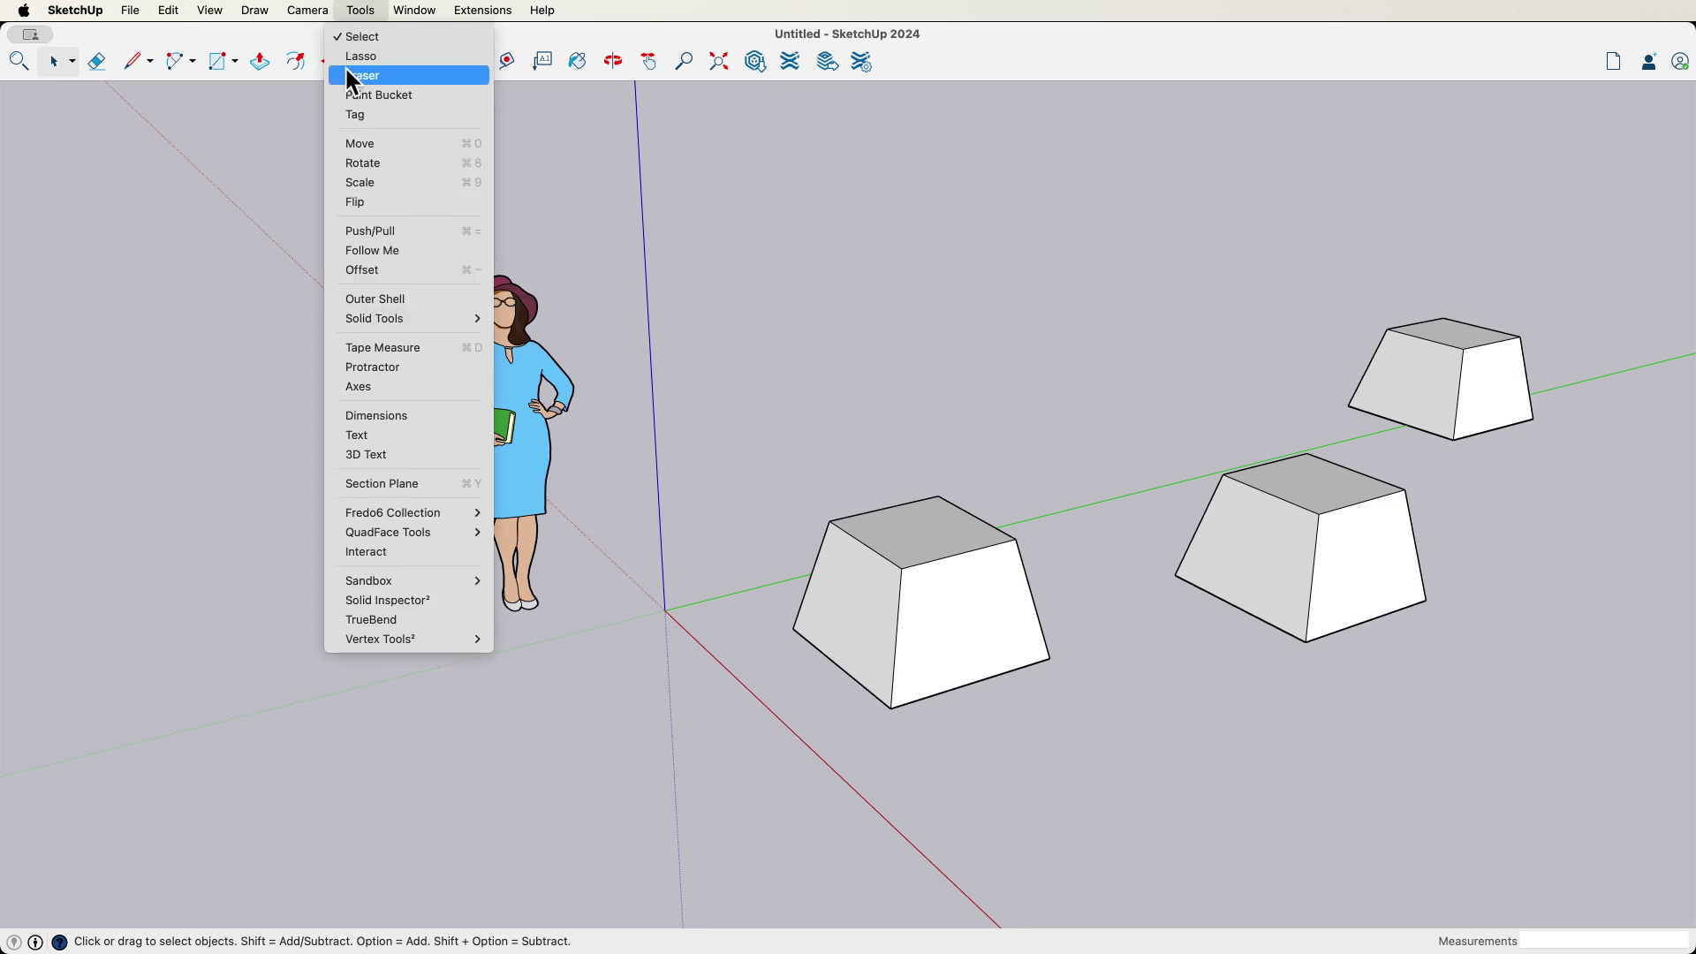
{"action": "left_click", "coordinate": [359, 140]}
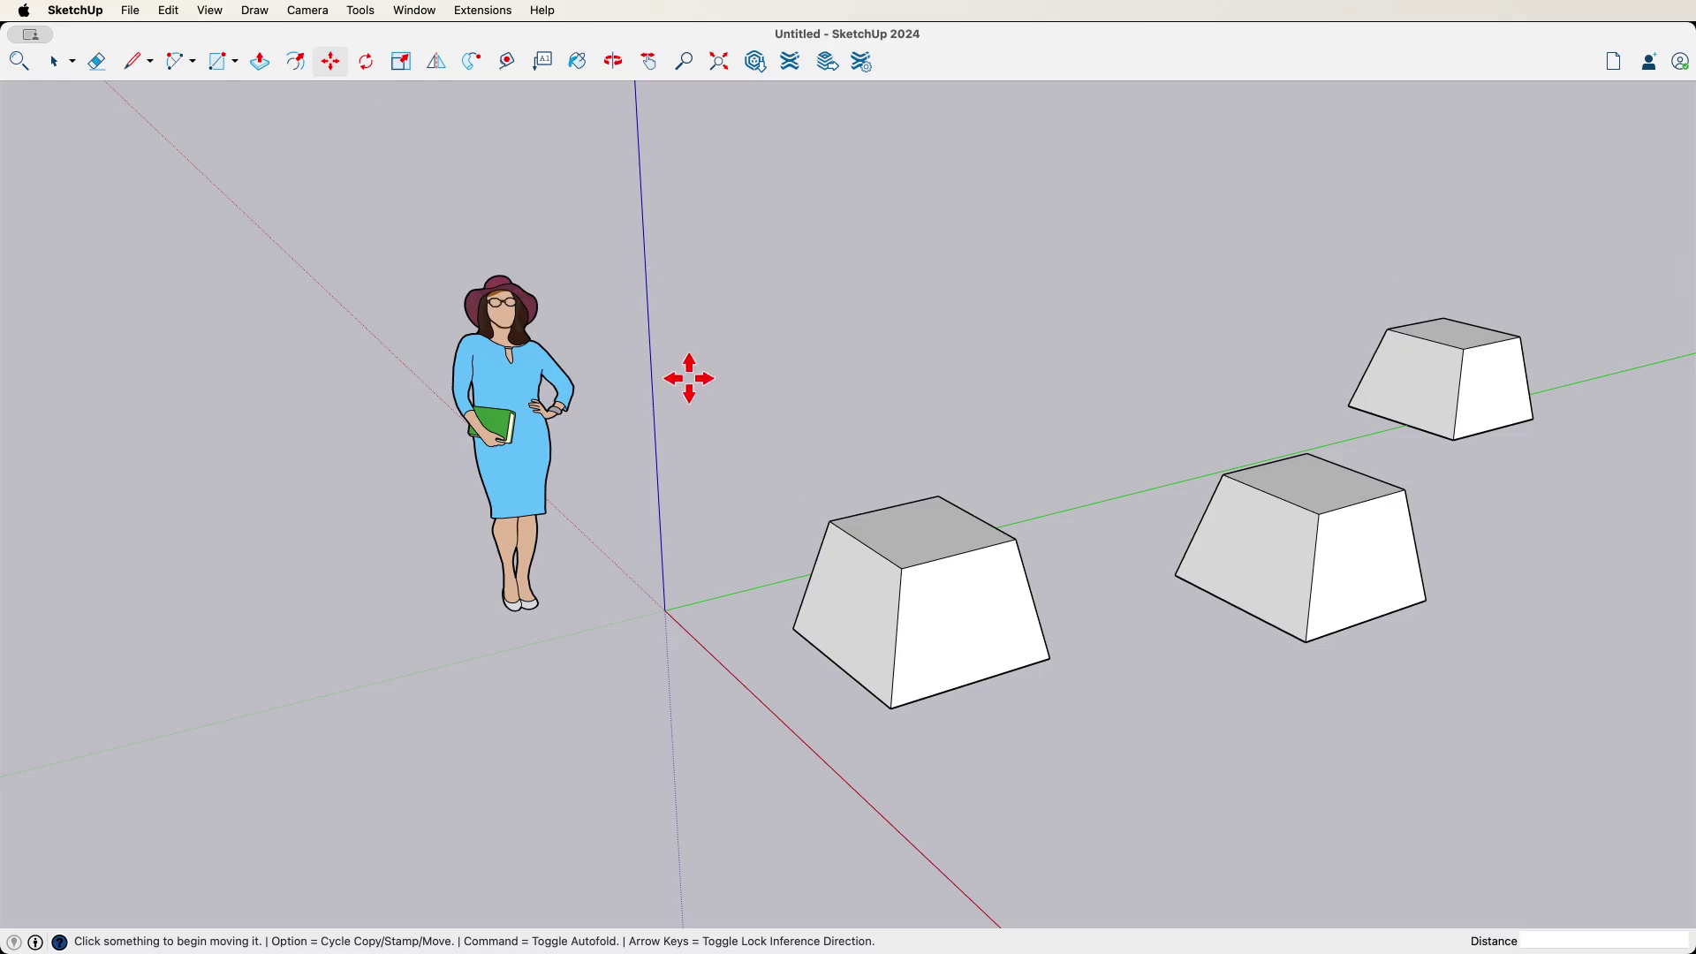
{"action": "key", "text": "space"}
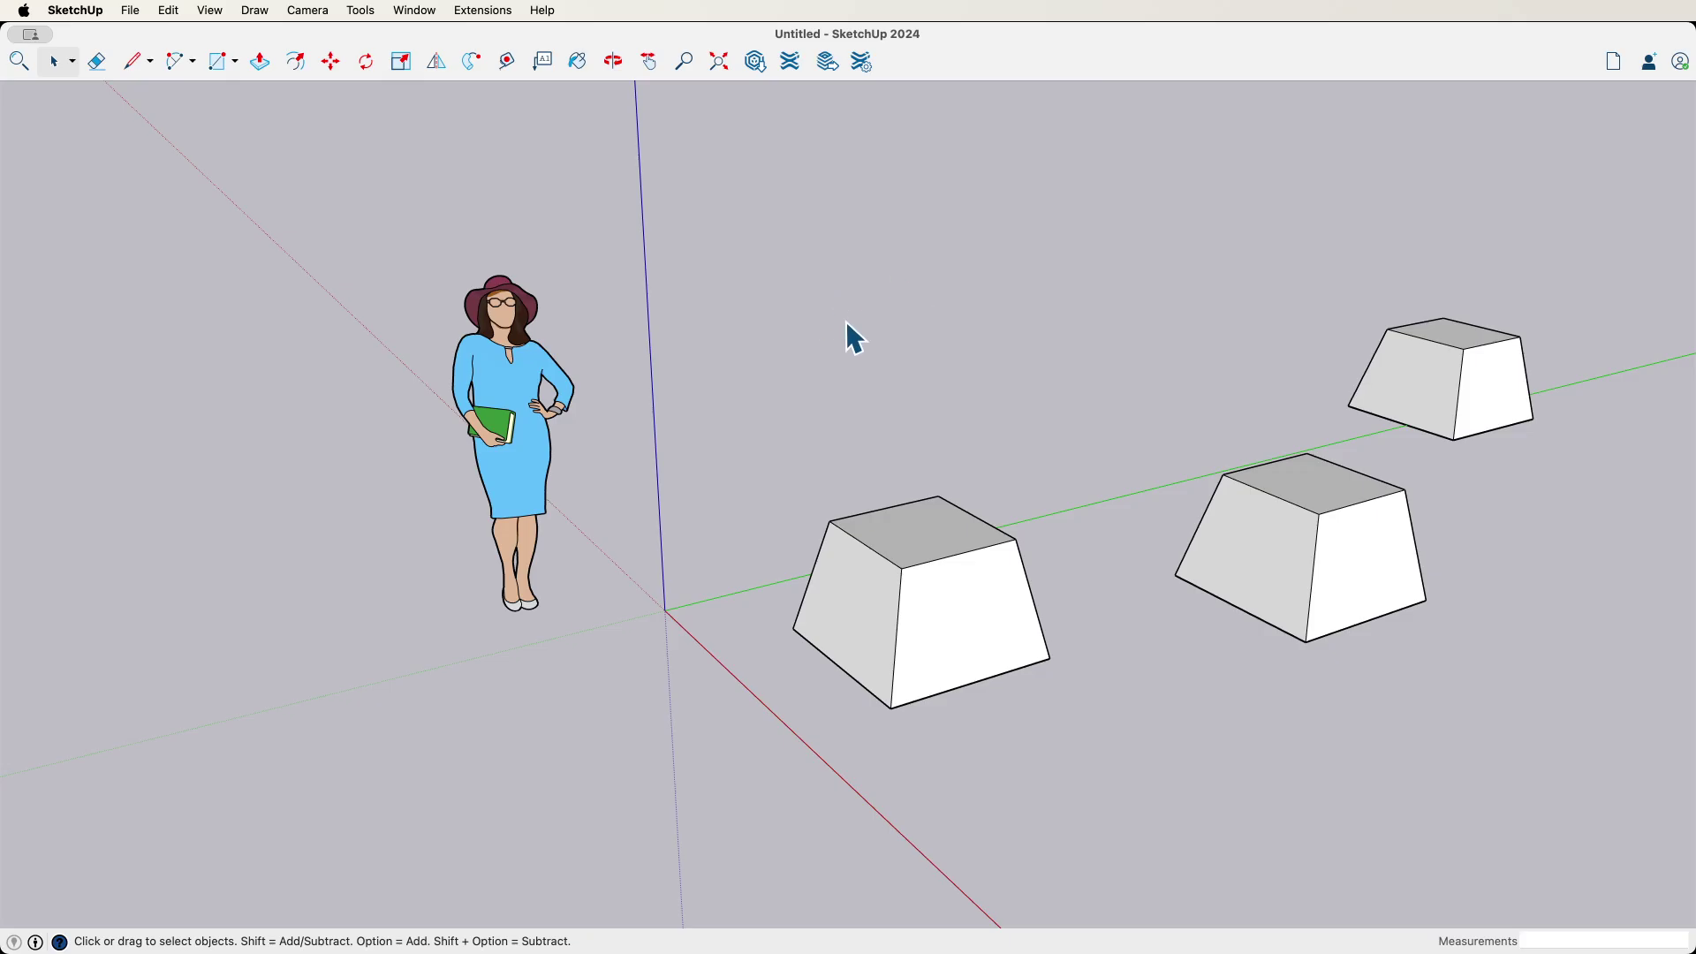
{"action": "key", "text": "m"}
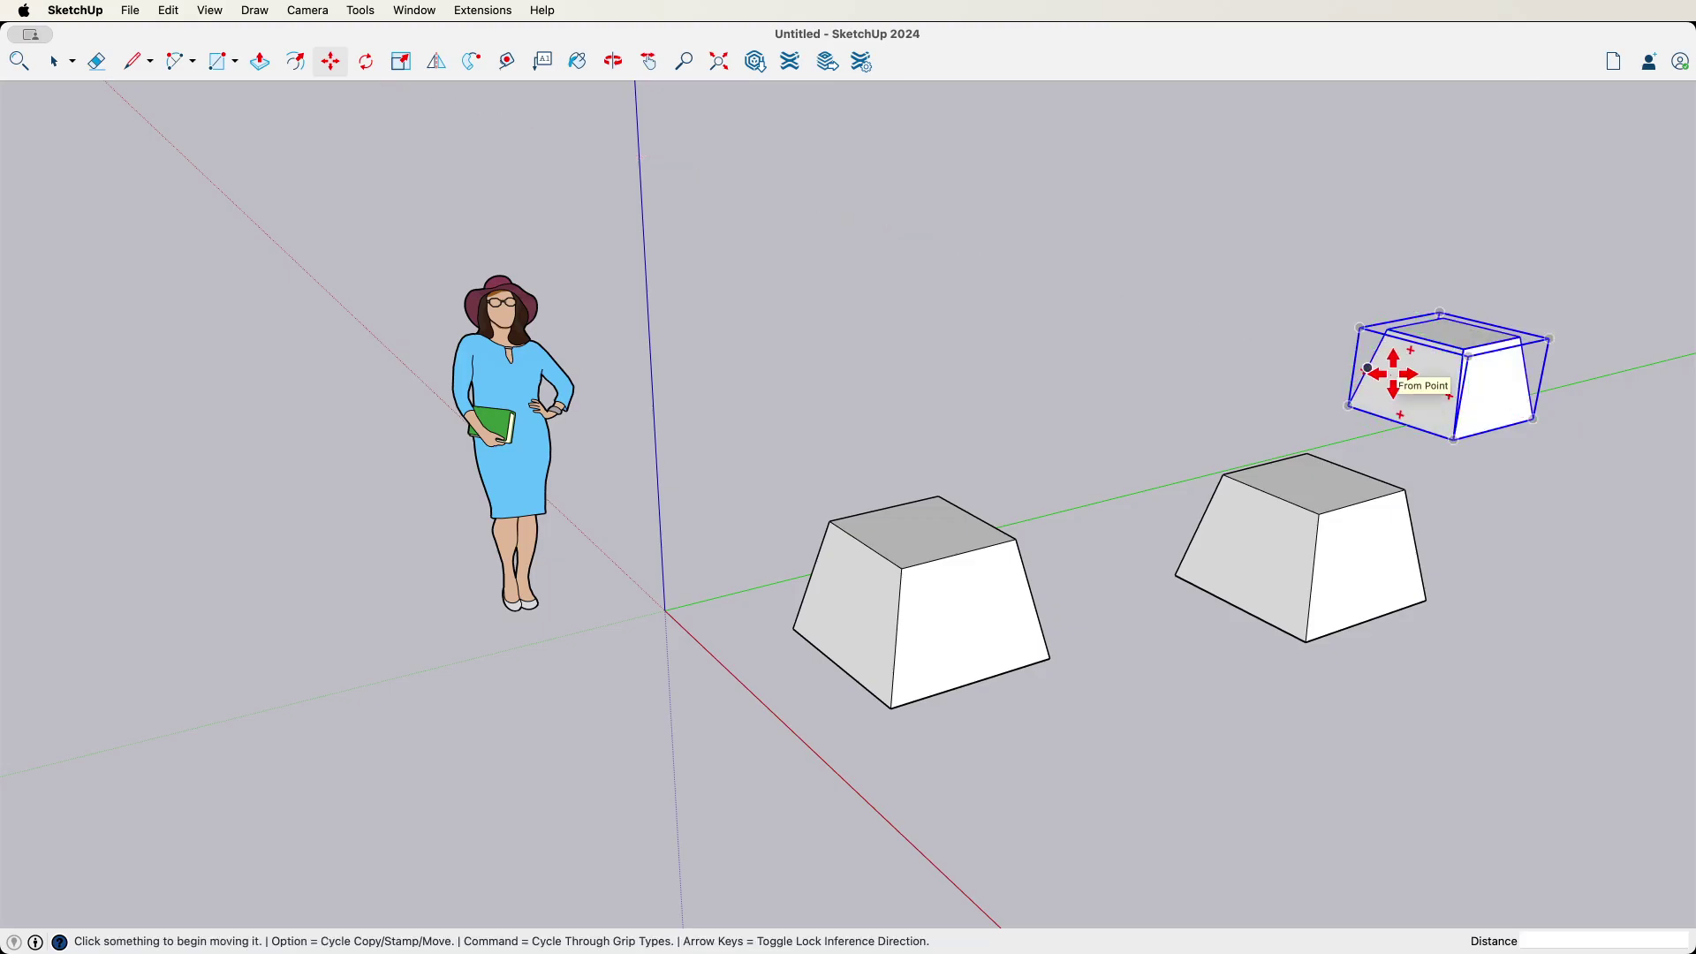
{"action": "left_click", "coordinate": [1393, 375]}
{"action": "key", "text": "Escape"}
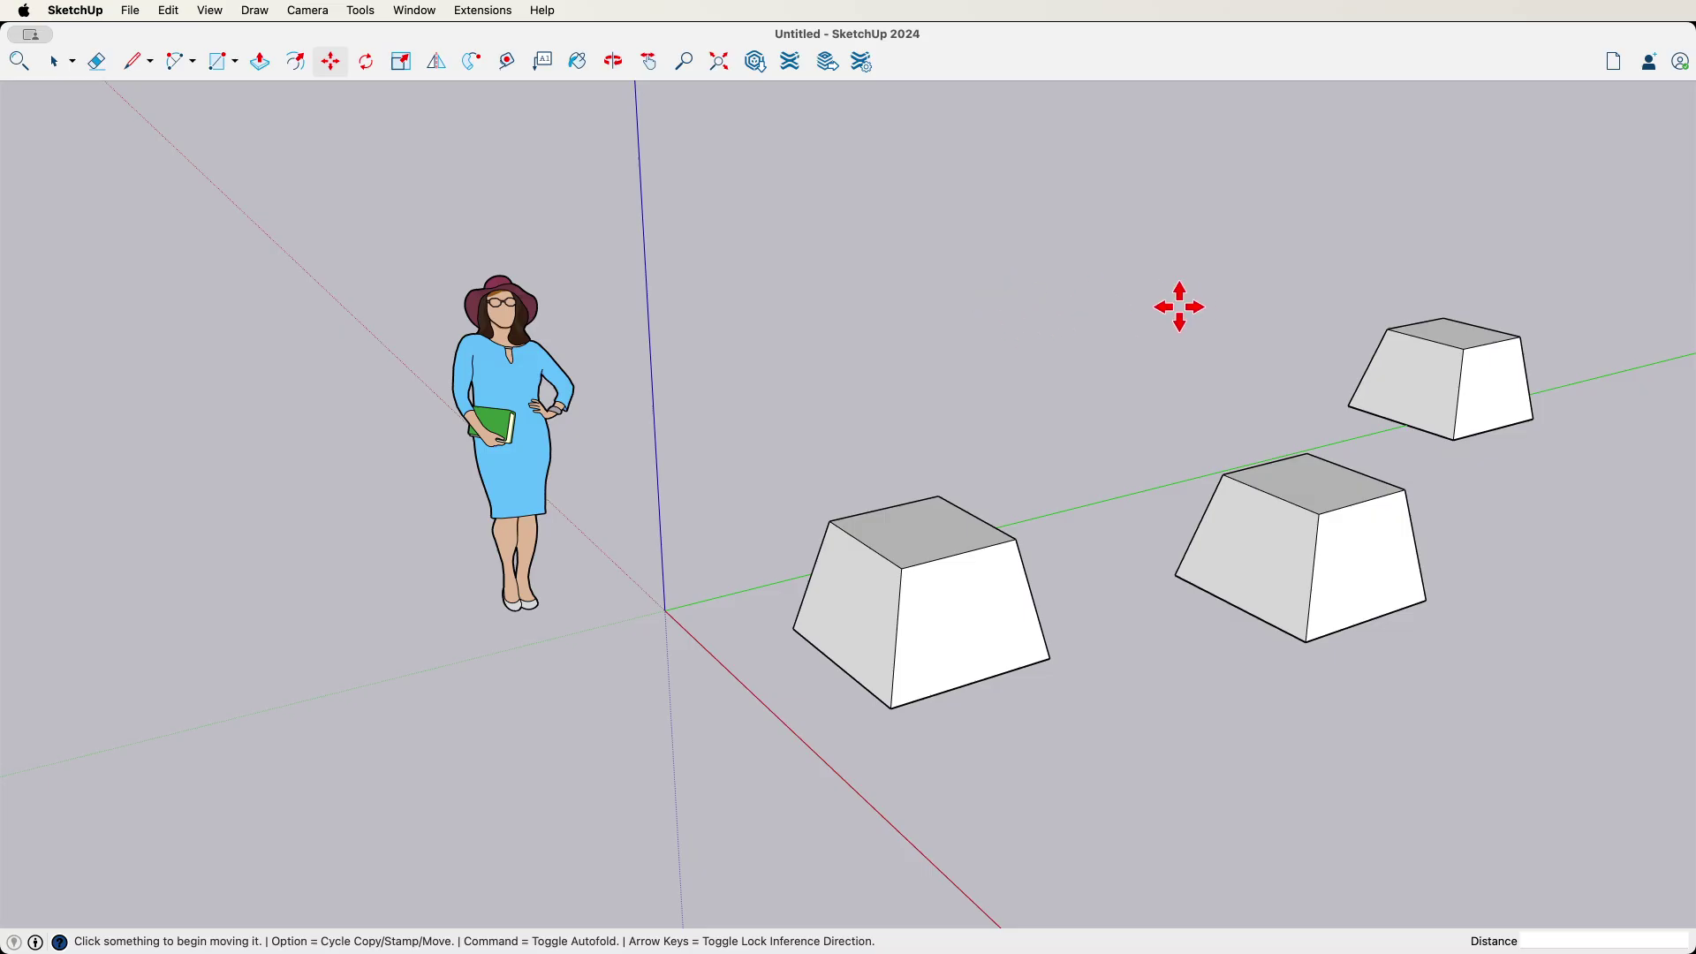
{"action": "left_click", "coordinate": [541, 485]}
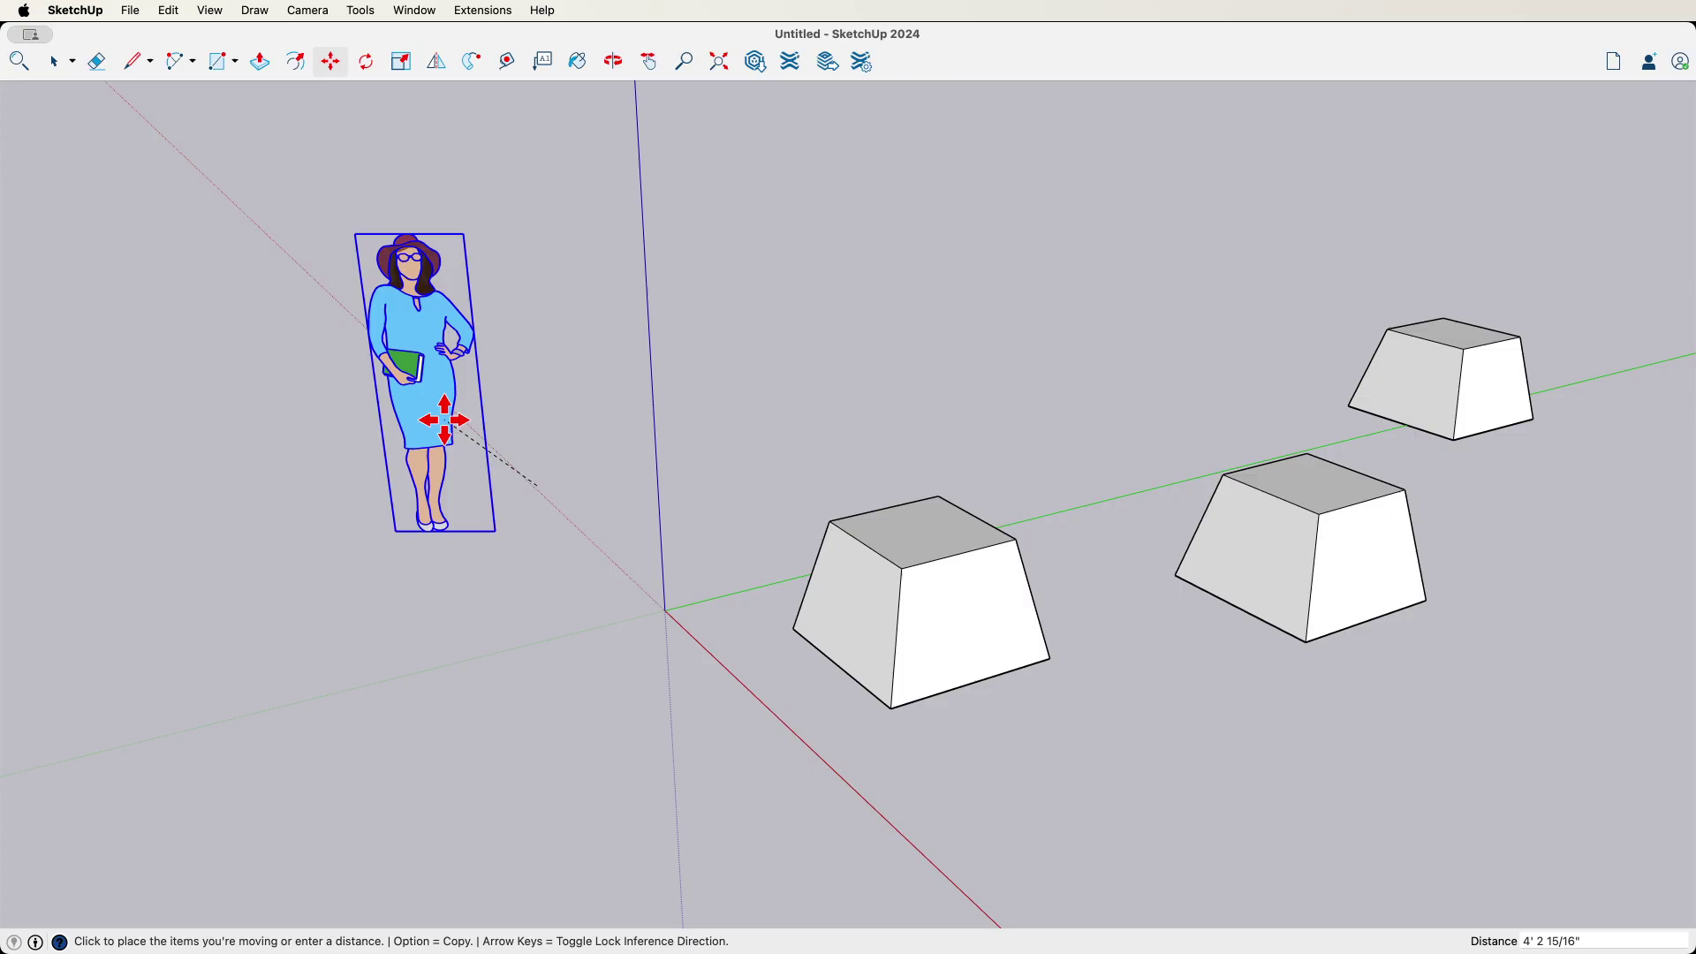
{"action": "key", "text": "Escape"}
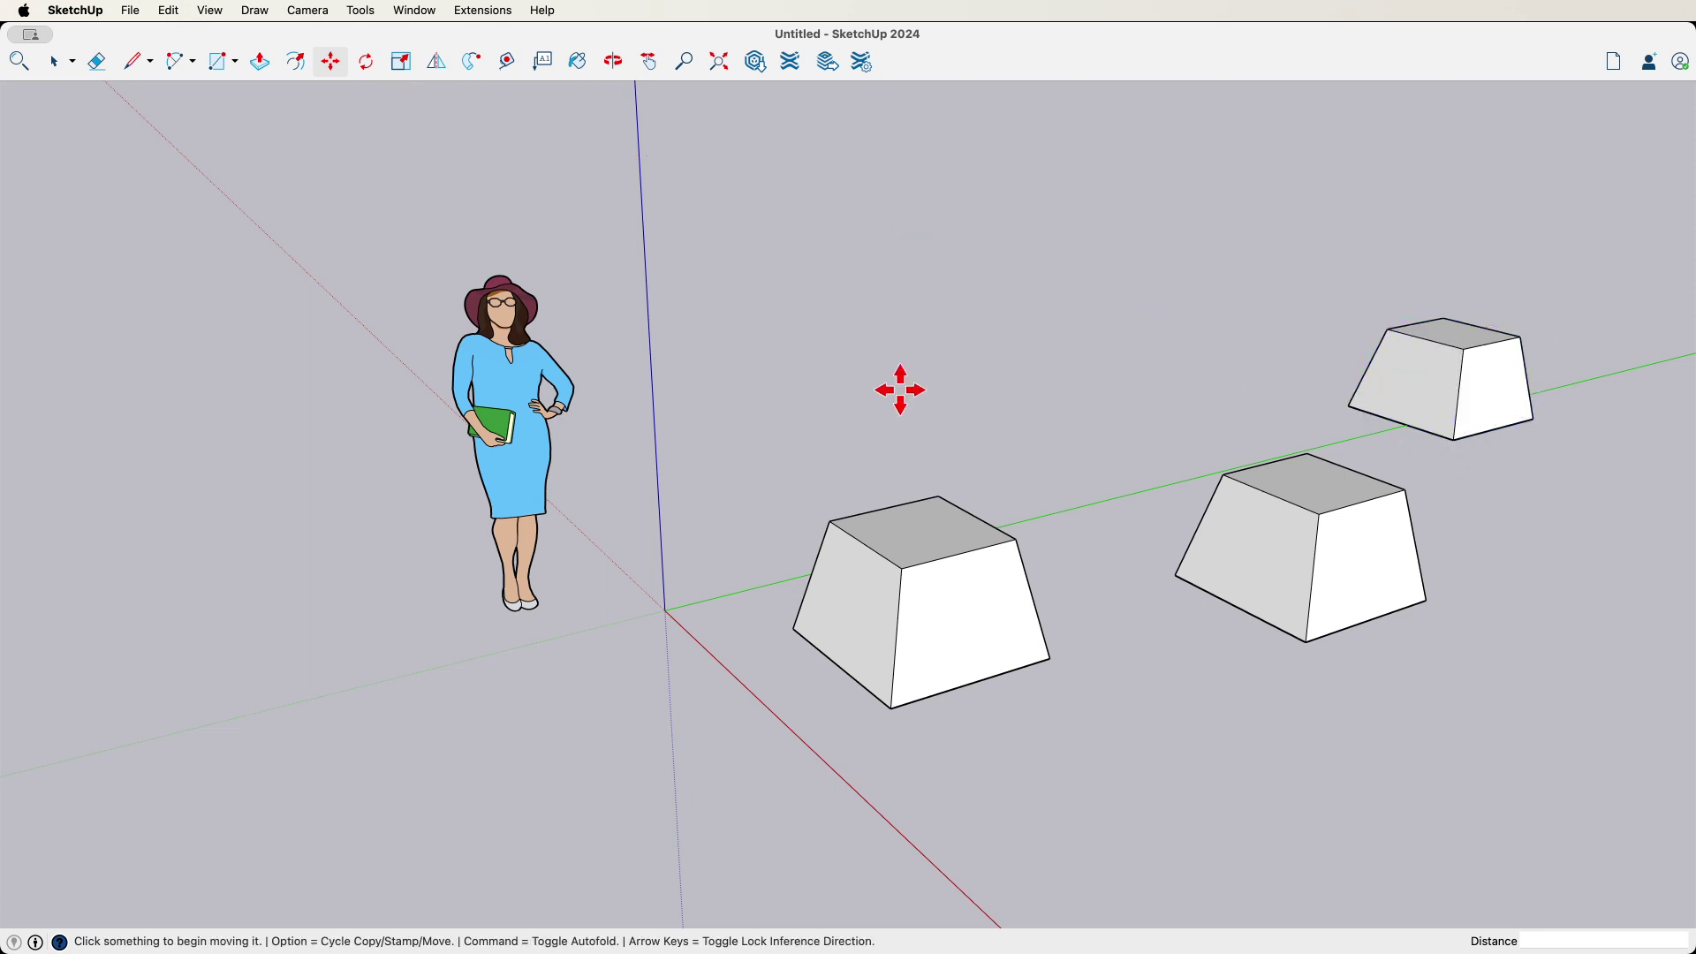
Move the farthest block about 8' 8" toward the blue axis and the woman figure about 2' sideways, picking each by a base corner
{"action": "left_click", "coordinate": [1348, 404]}
{"action": "left_click", "coordinate": [998, 399]}
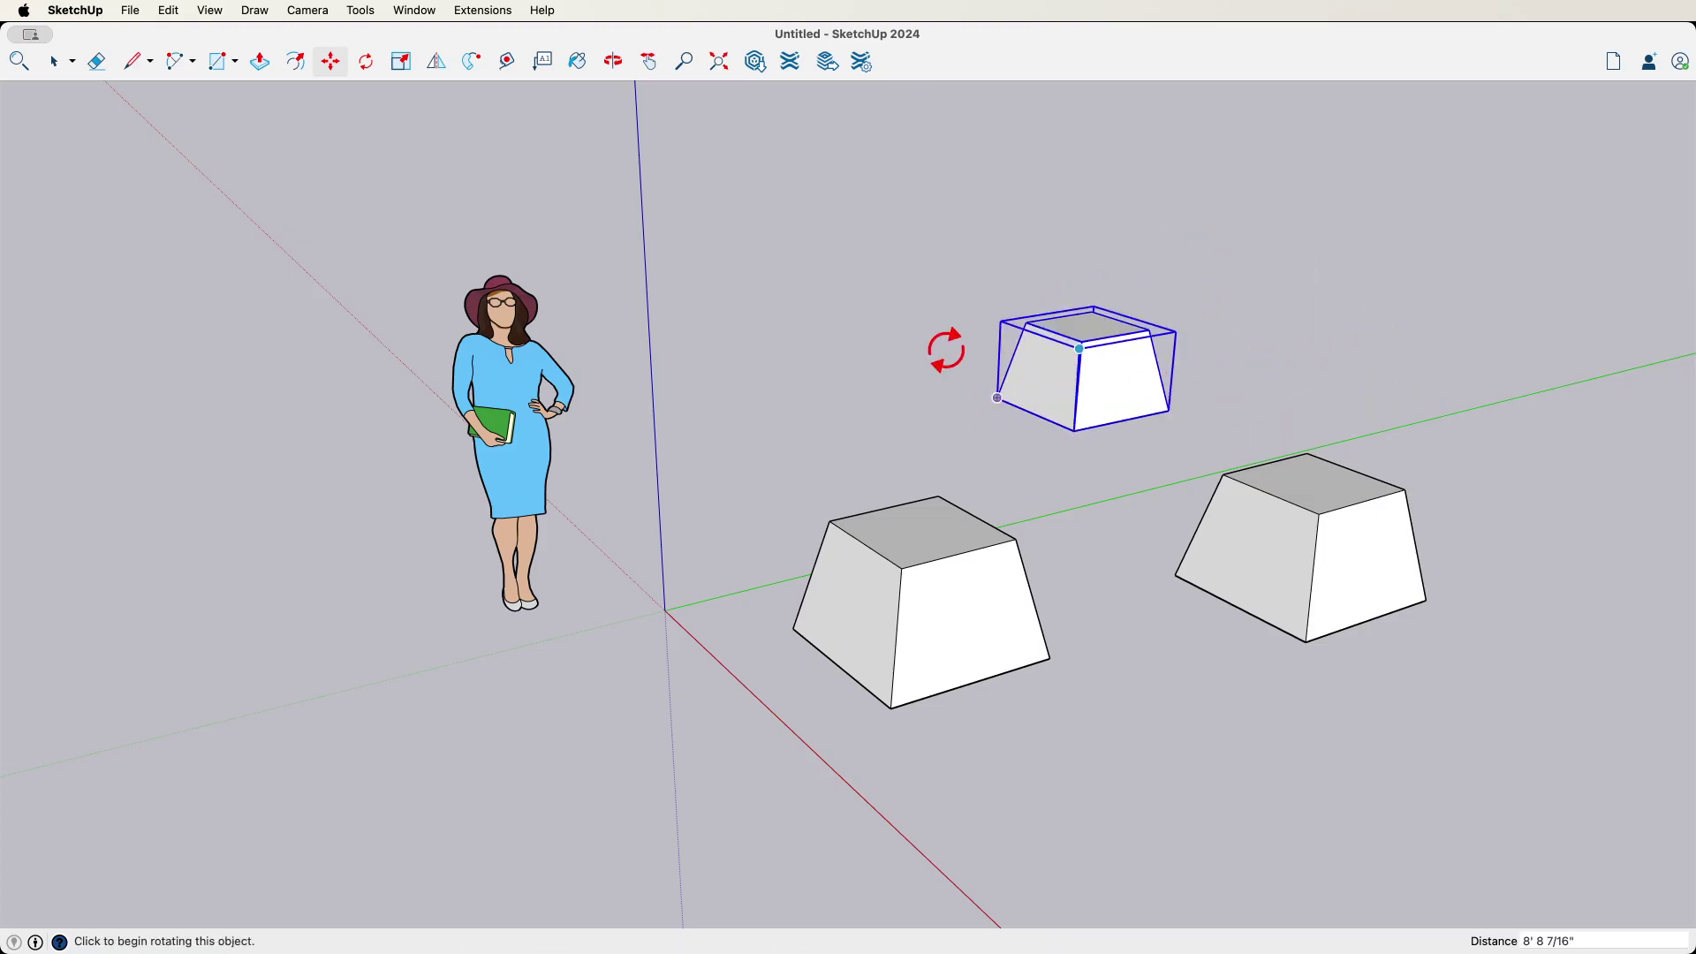
{"action": "left_click", "coordinate": [477, 611]}
{"action": "left_click", "coordinate": [354, 613]}
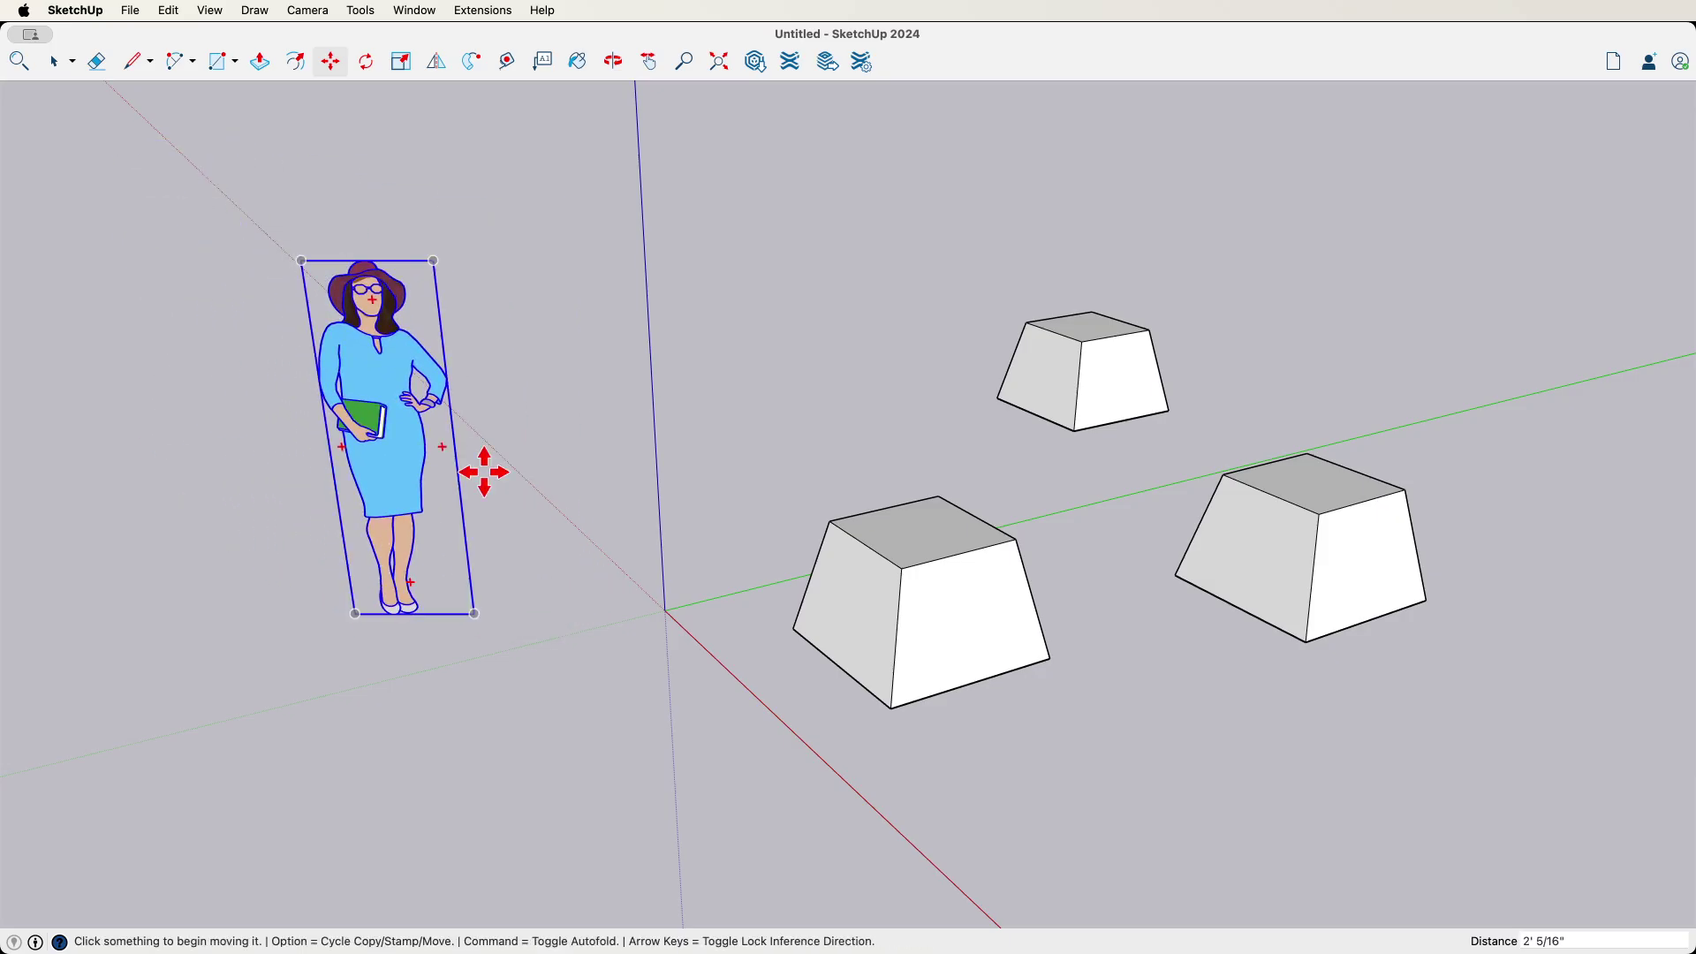
Move the rear block by its base corner about 11' 2" out beyond the other blocks and back about 10' 3" behind them
{"action": "left_click", "coordinate": [996, 399]}
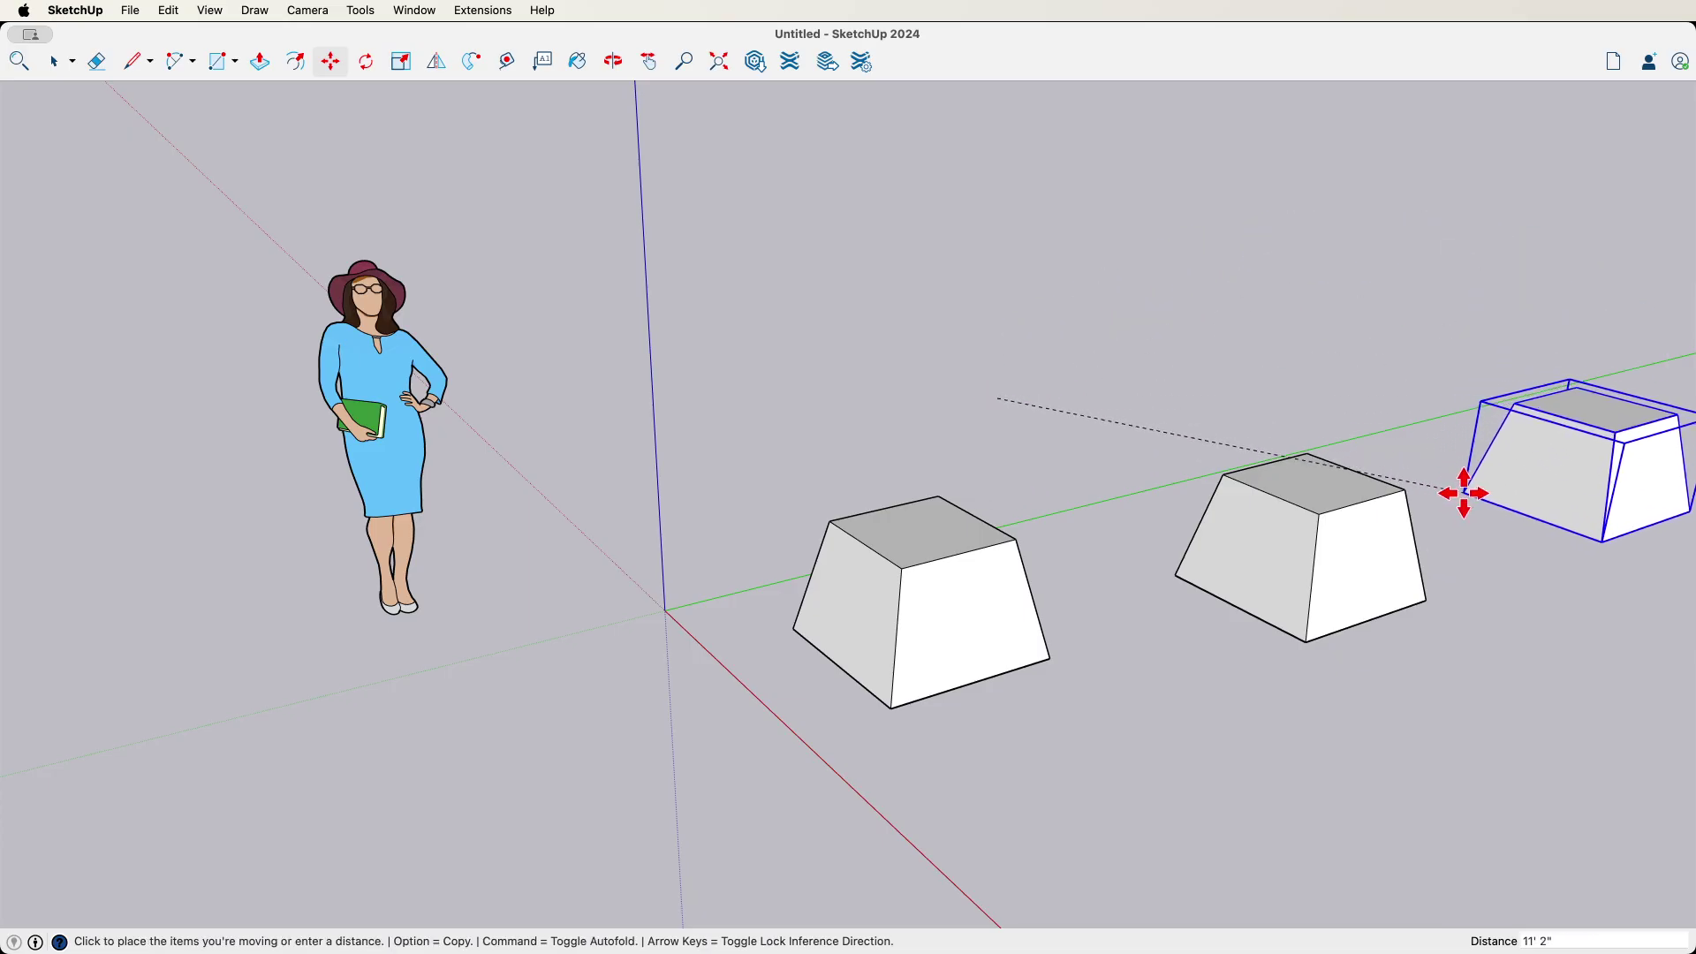
{"action": "left_click", "coordinate": [1469, 488]}
{"action": "left_click", "coordinate": [1470, 490]}
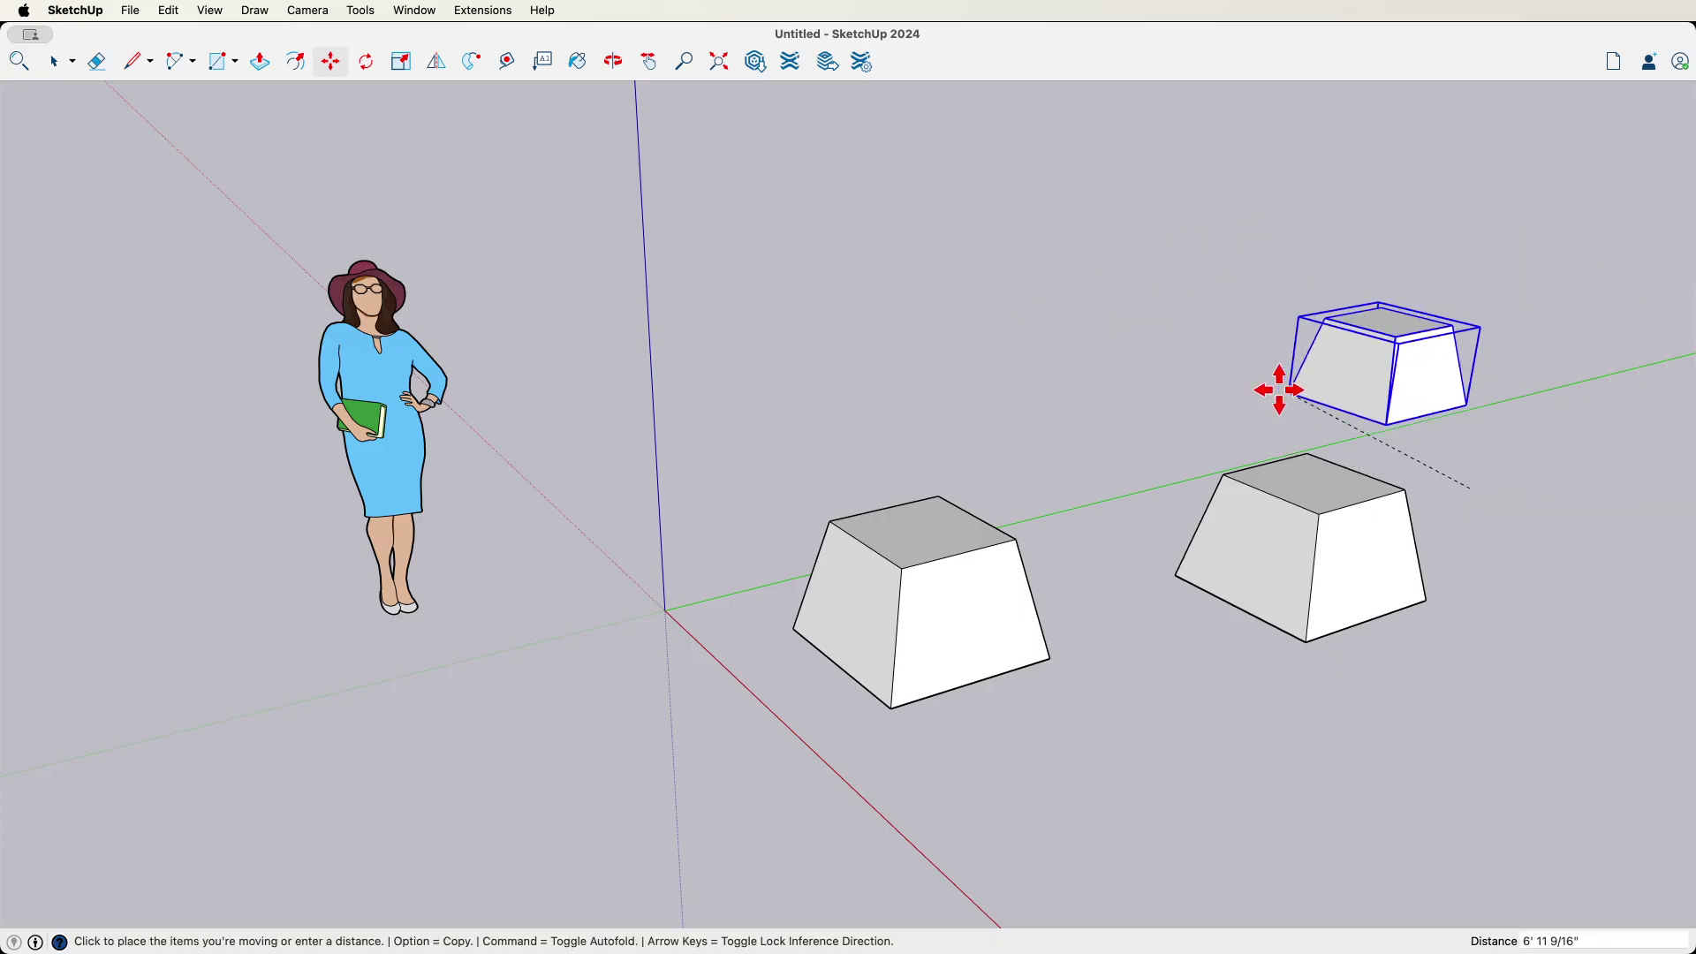
{"action": "left_click", "coordinate": [1015, 411]}
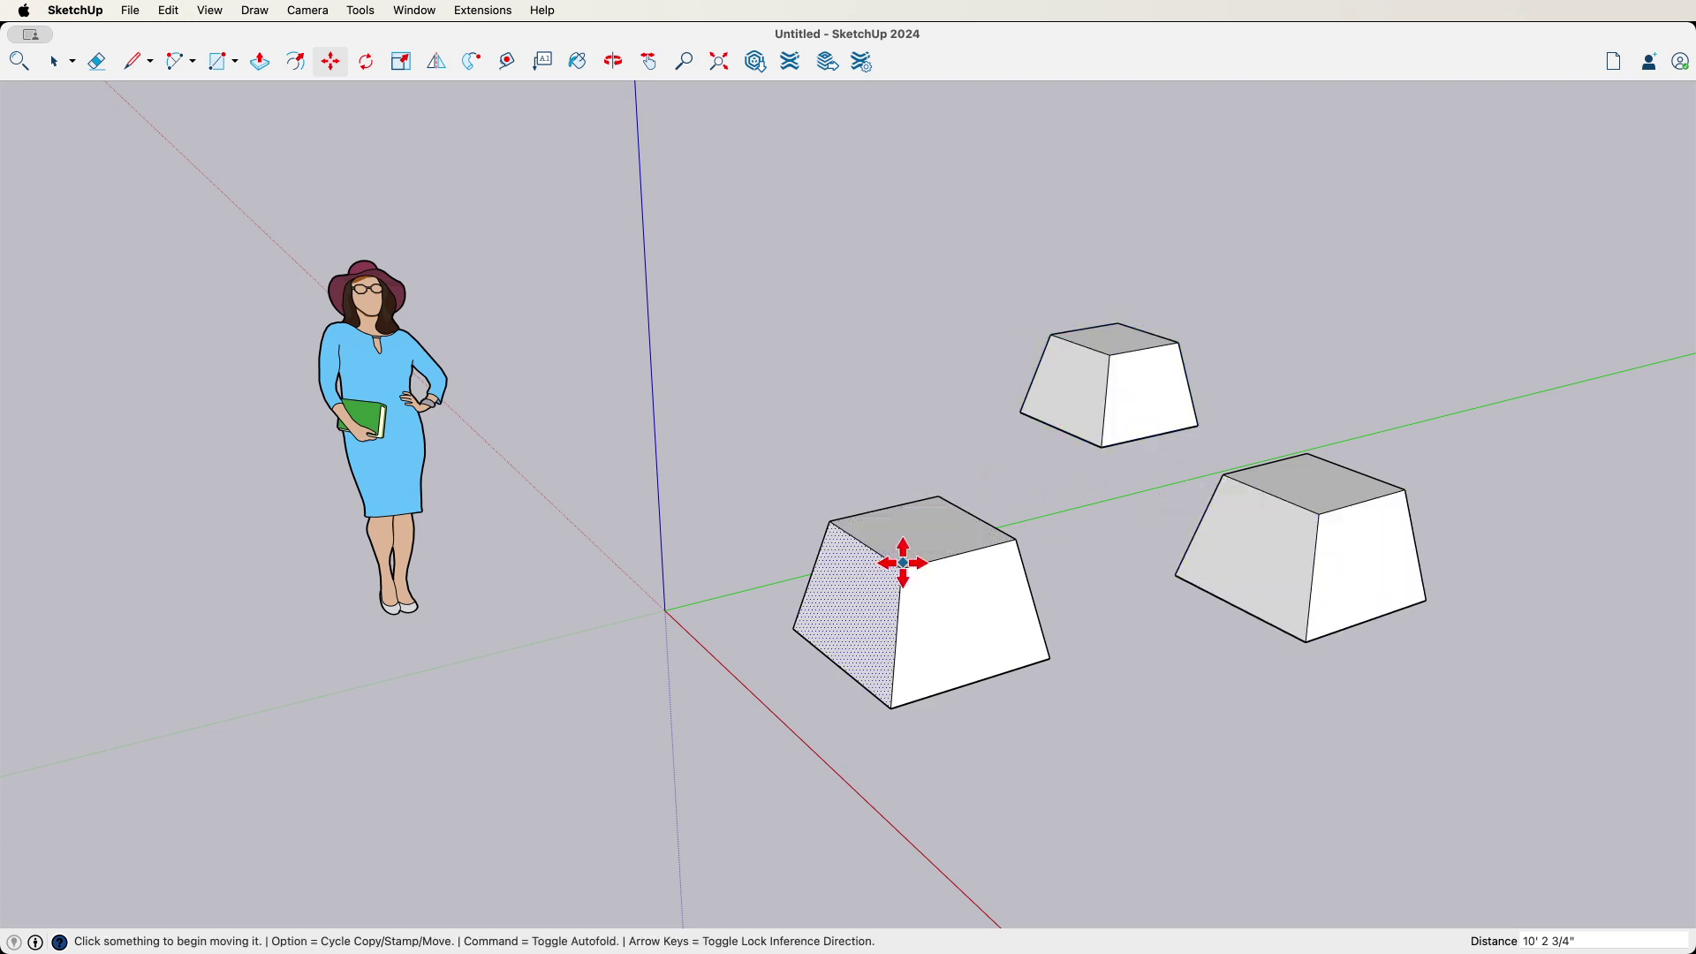
{"action": "key", "text": "Escape"}
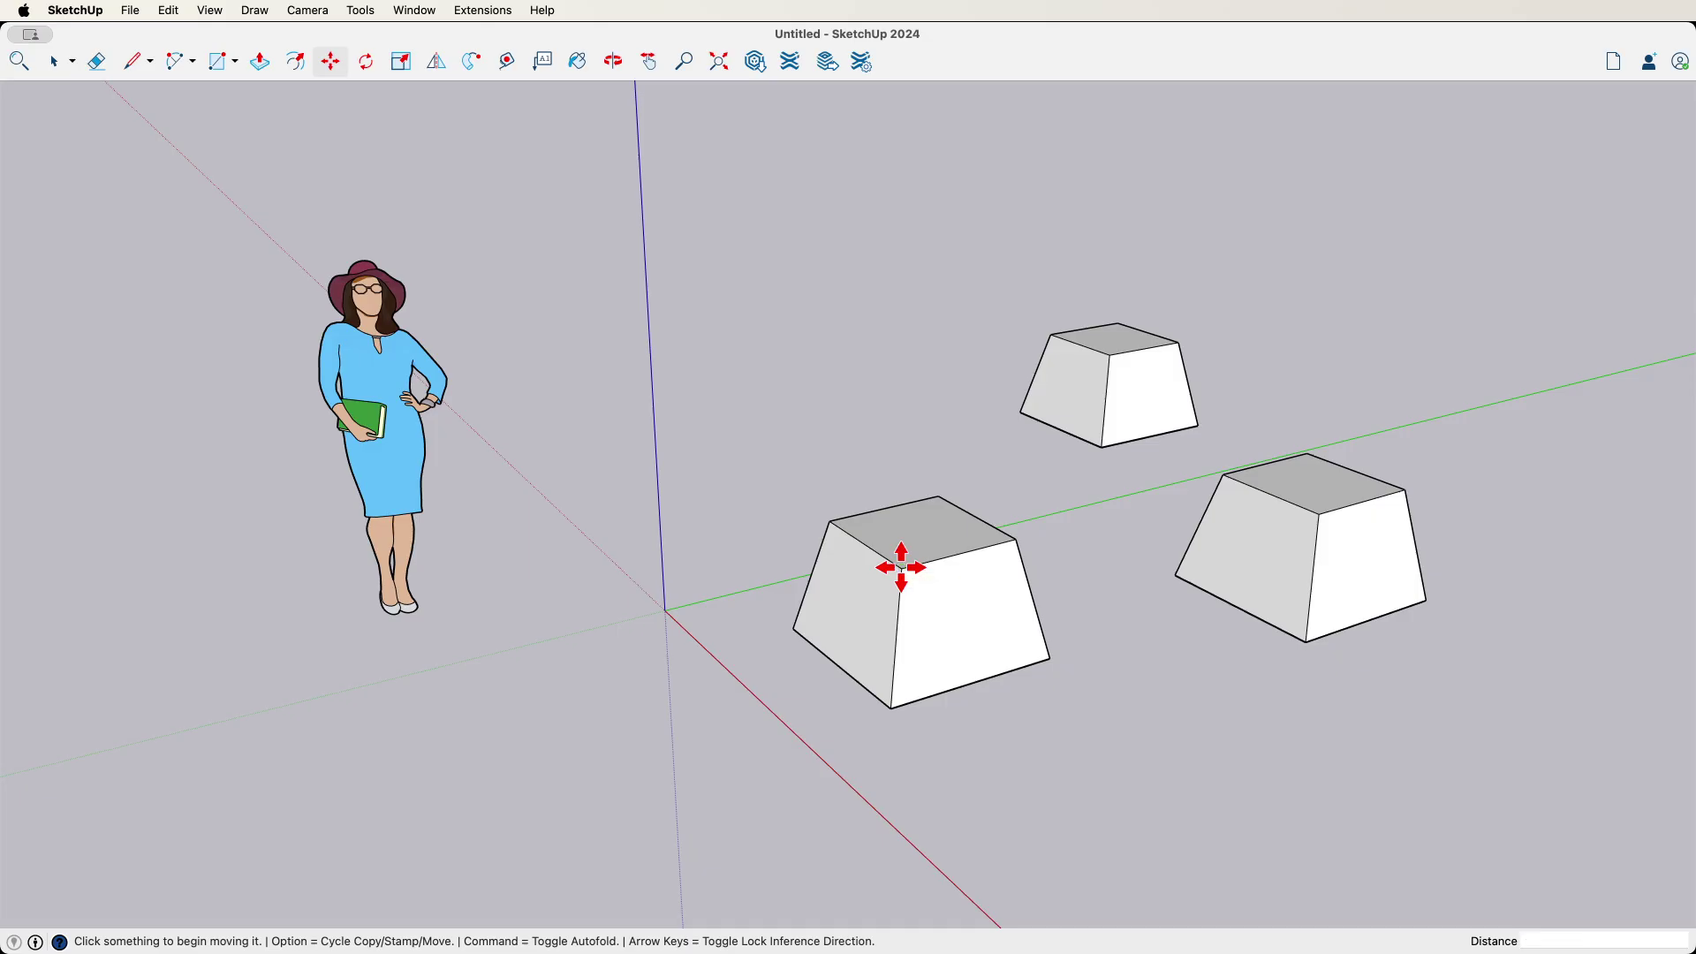
Try moving two top corners of the front block, stretching the one nearest the blue axis about 4' 11", and undo the change
{"action": "left_click", "coordinate": [901, 566]}
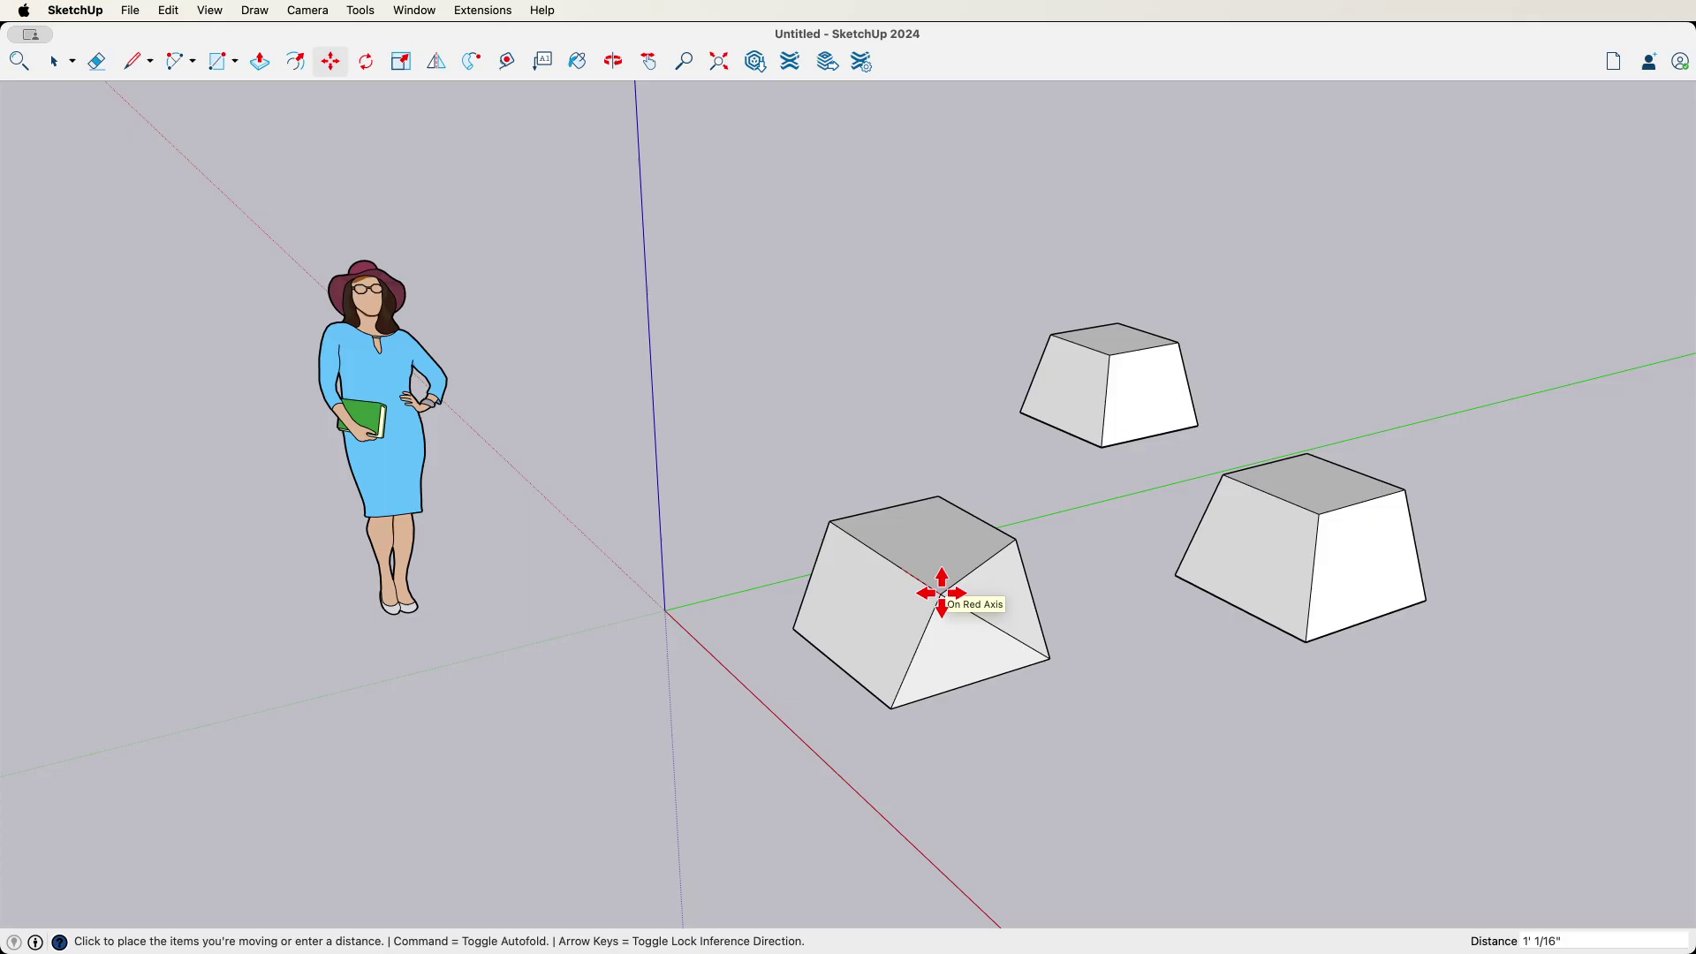
{"action": "key", "text": "Escape"}
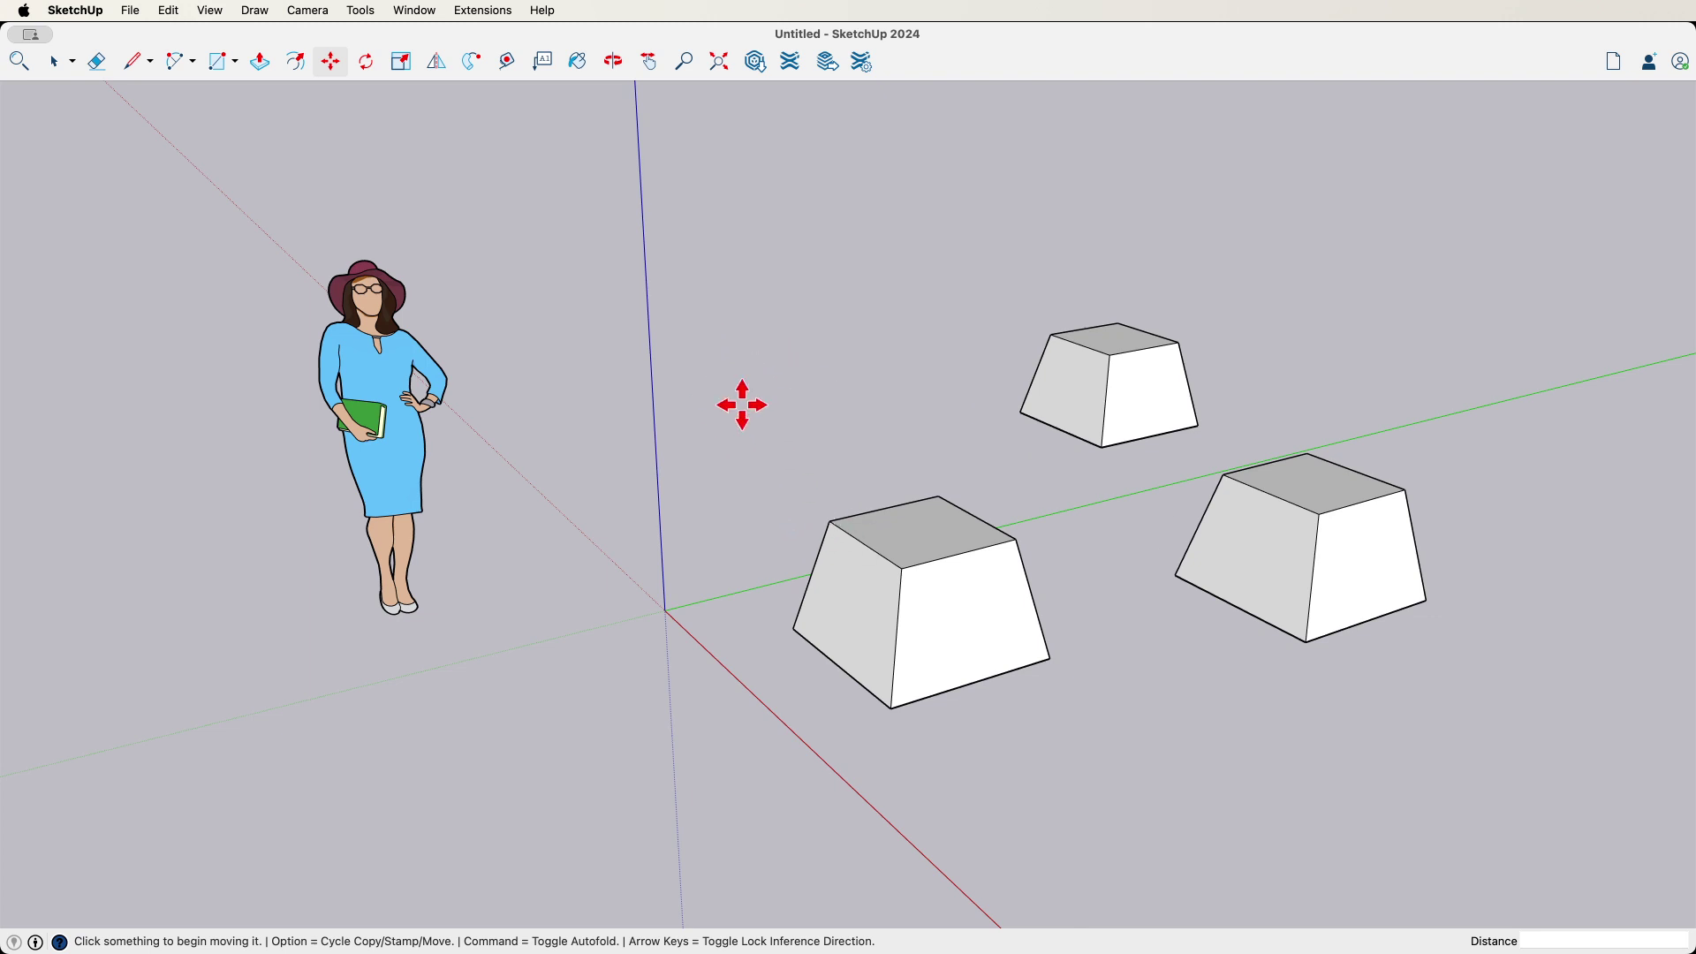
{"action": "left_click", "coordinate": [830, 522]}
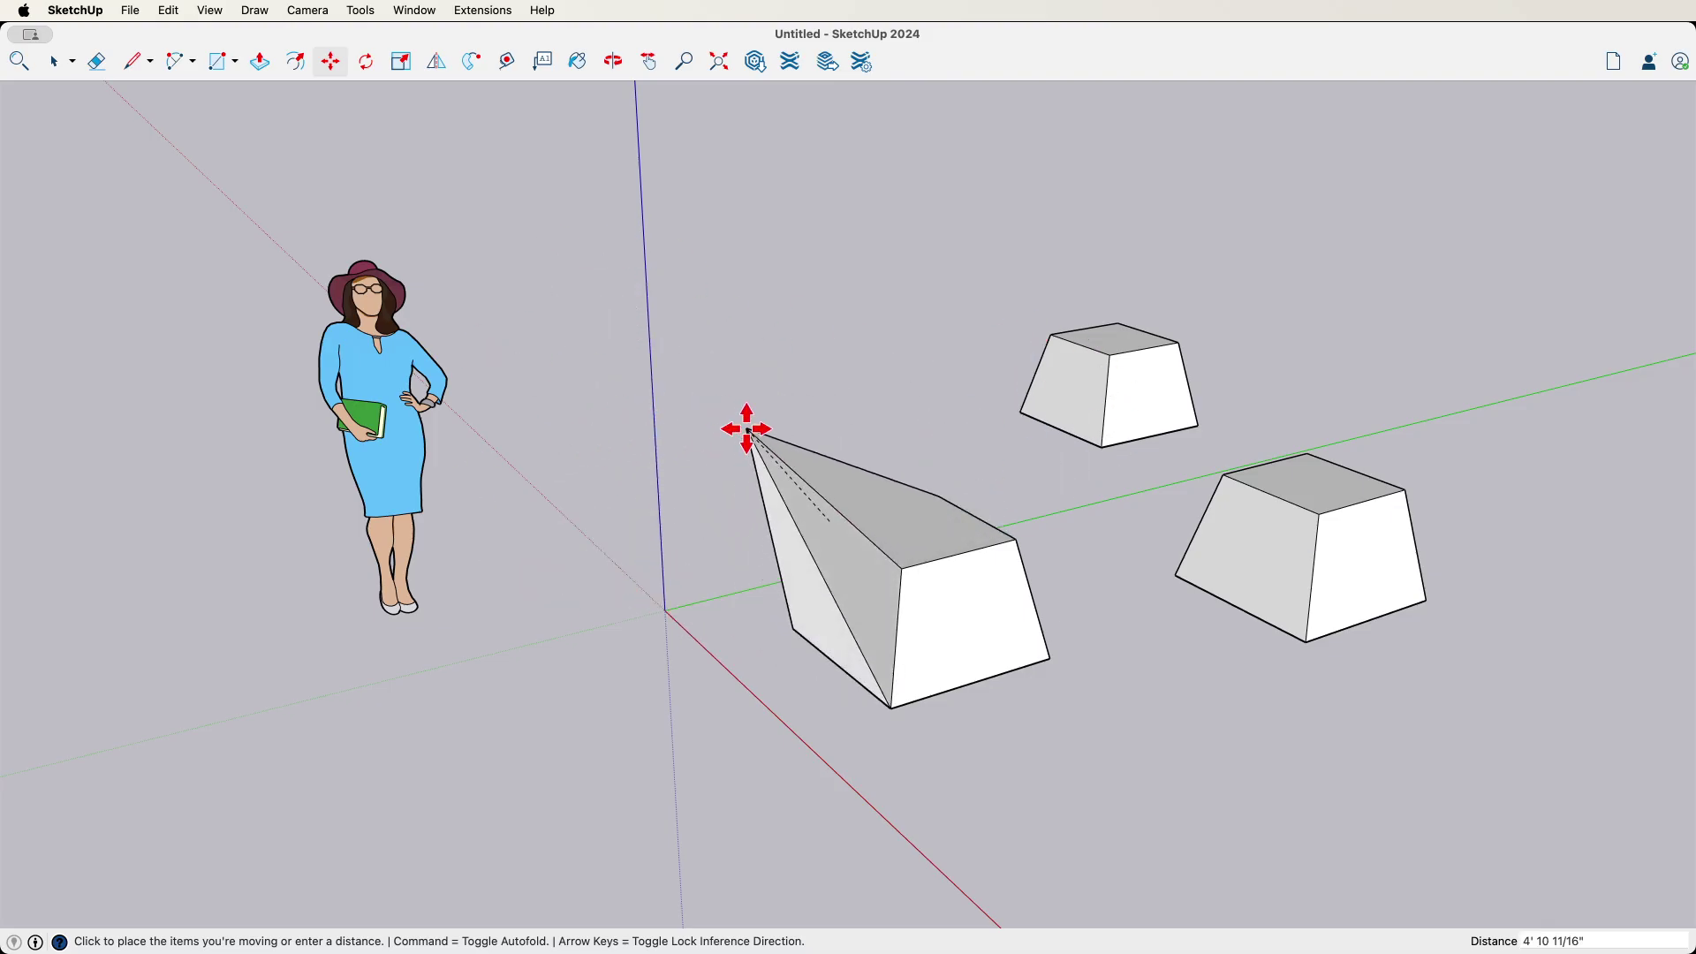
{"action": "left_click", "coordinate": [747, 430]}
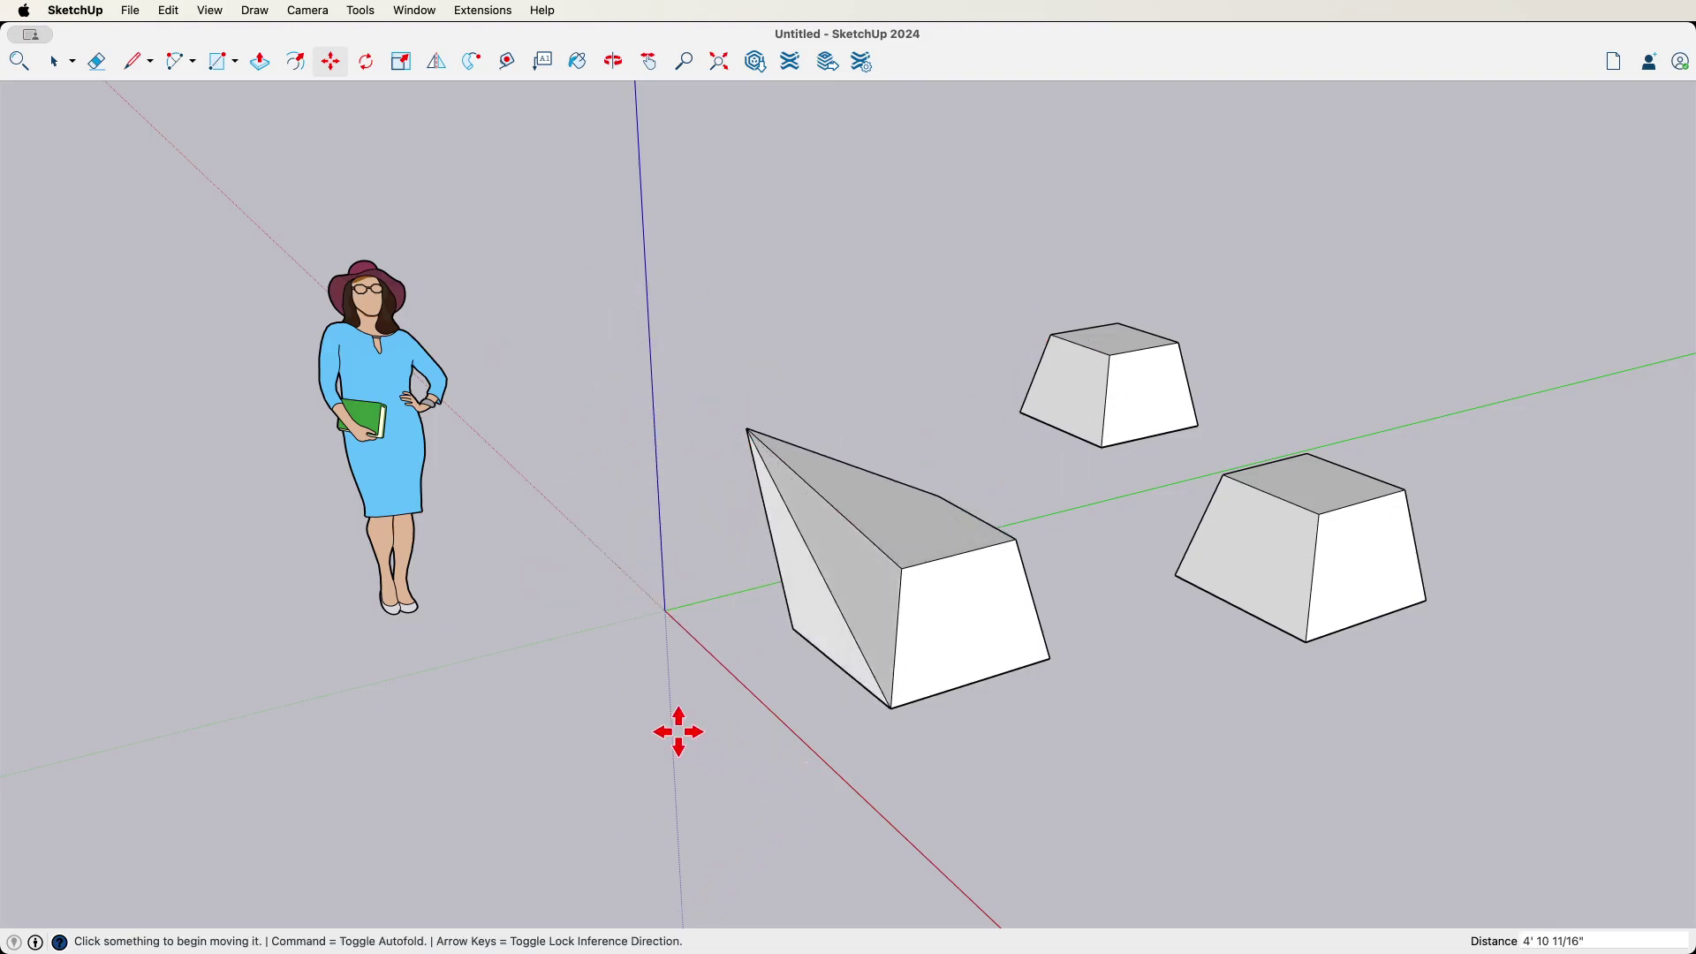
{"action": "key", "text": "super+z"}
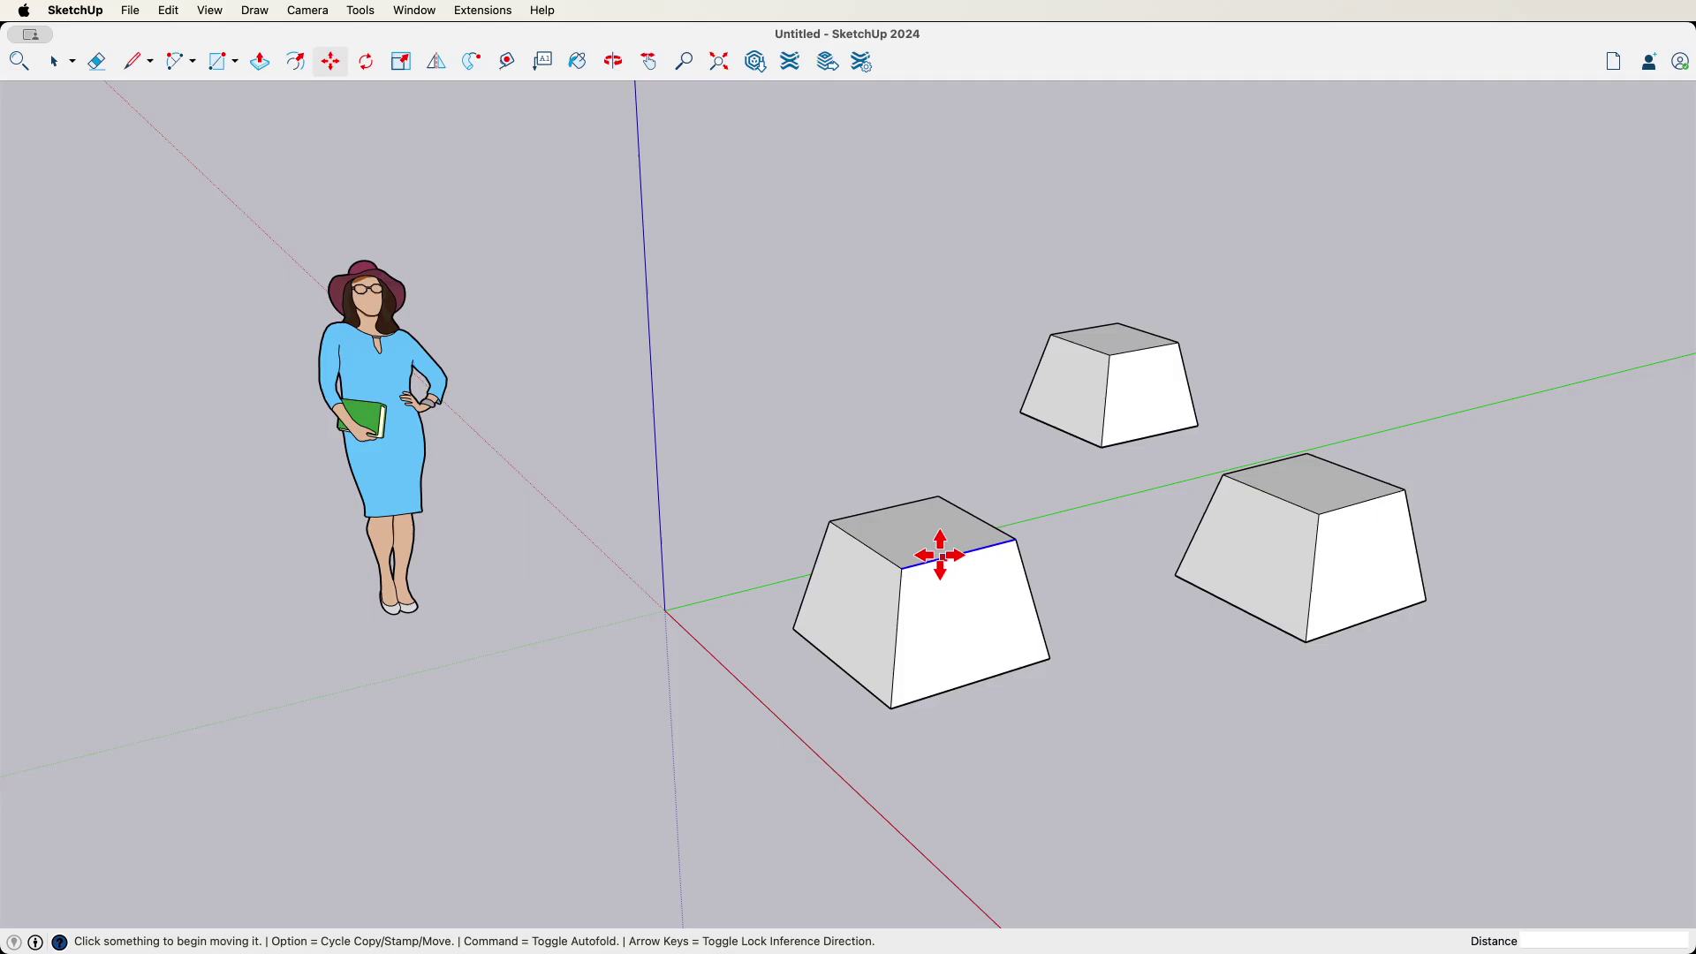
Try stretching the front block's top corner about 7' 3" toward the blue axis, and undo the move
{"action": "left_click", "coordinate": [827, 522]}
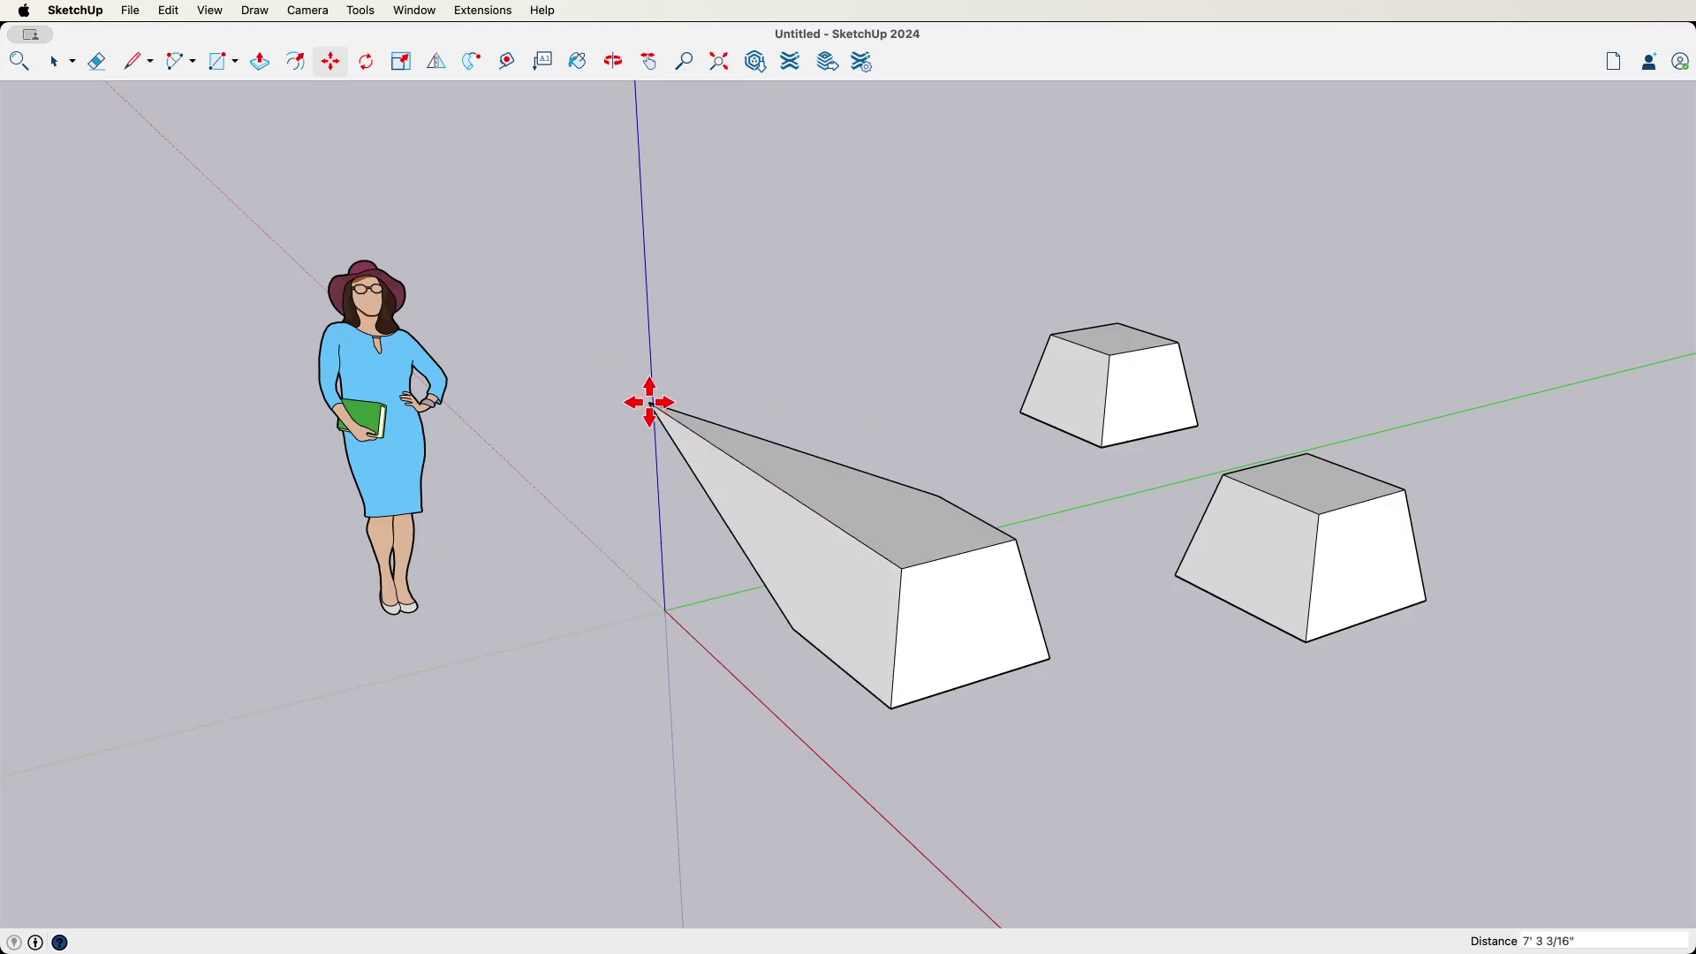
{"action": "left_click", "coordinate": [646, 399]}
{"action": "key", "text": "super+z"}
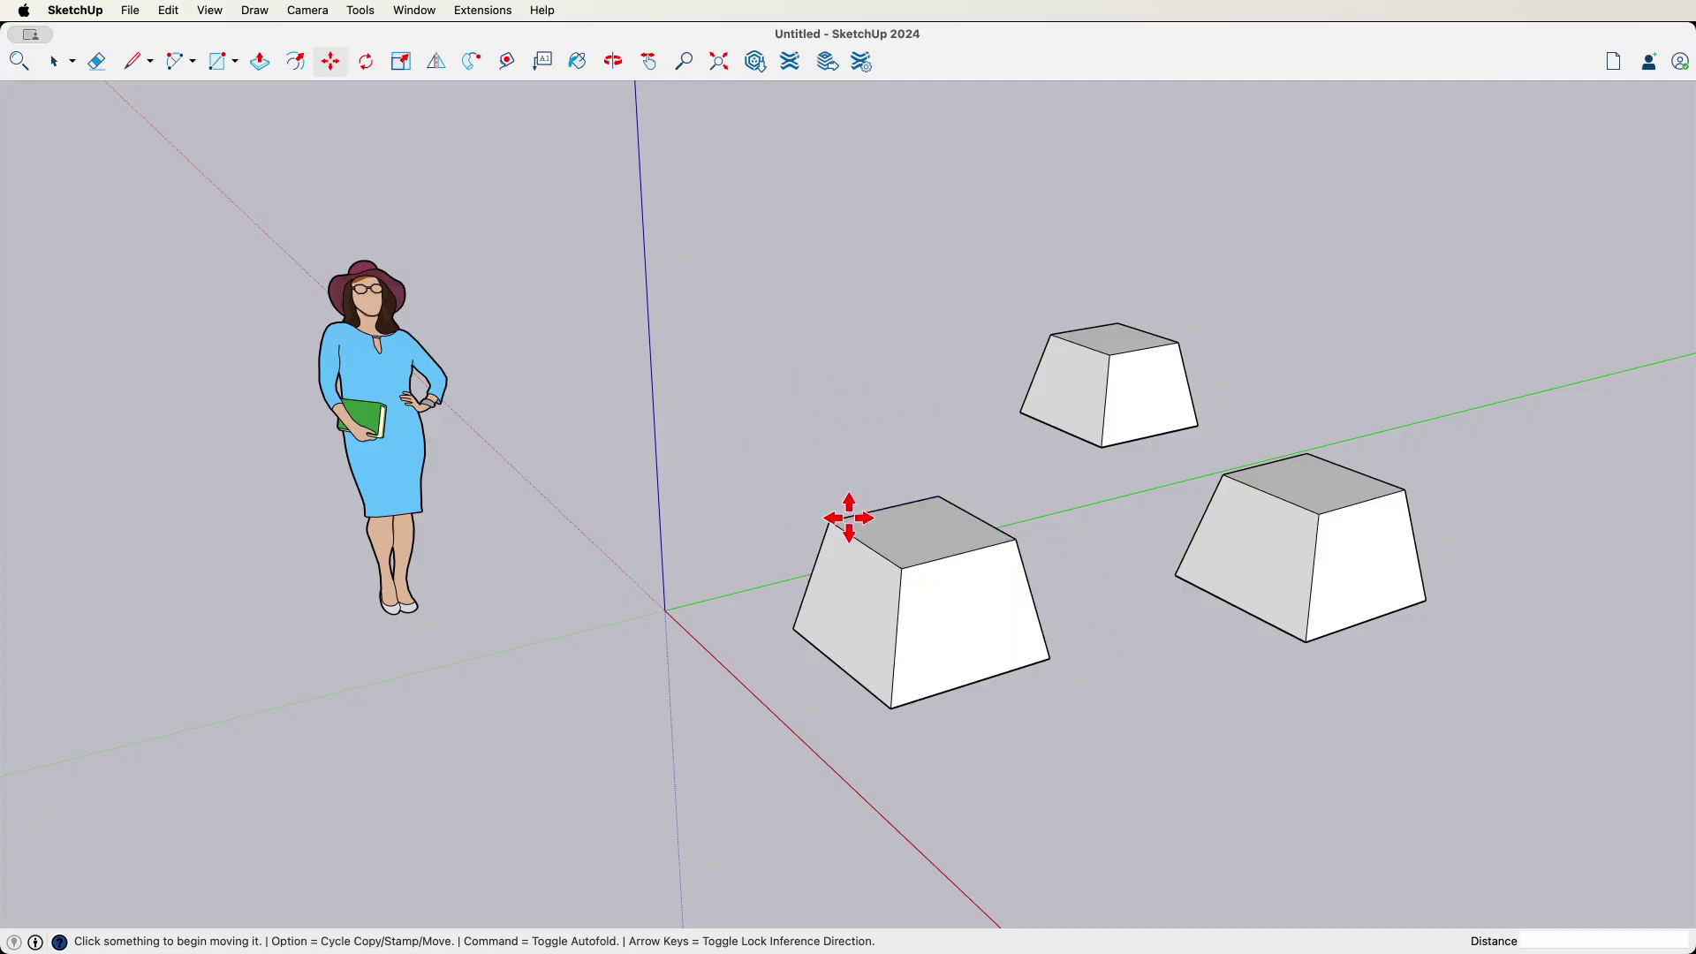
Move the top front edge of the front block about 1 11/16" inward along the red axis
{"action": "left_click", "coordinate": [947, 559]}
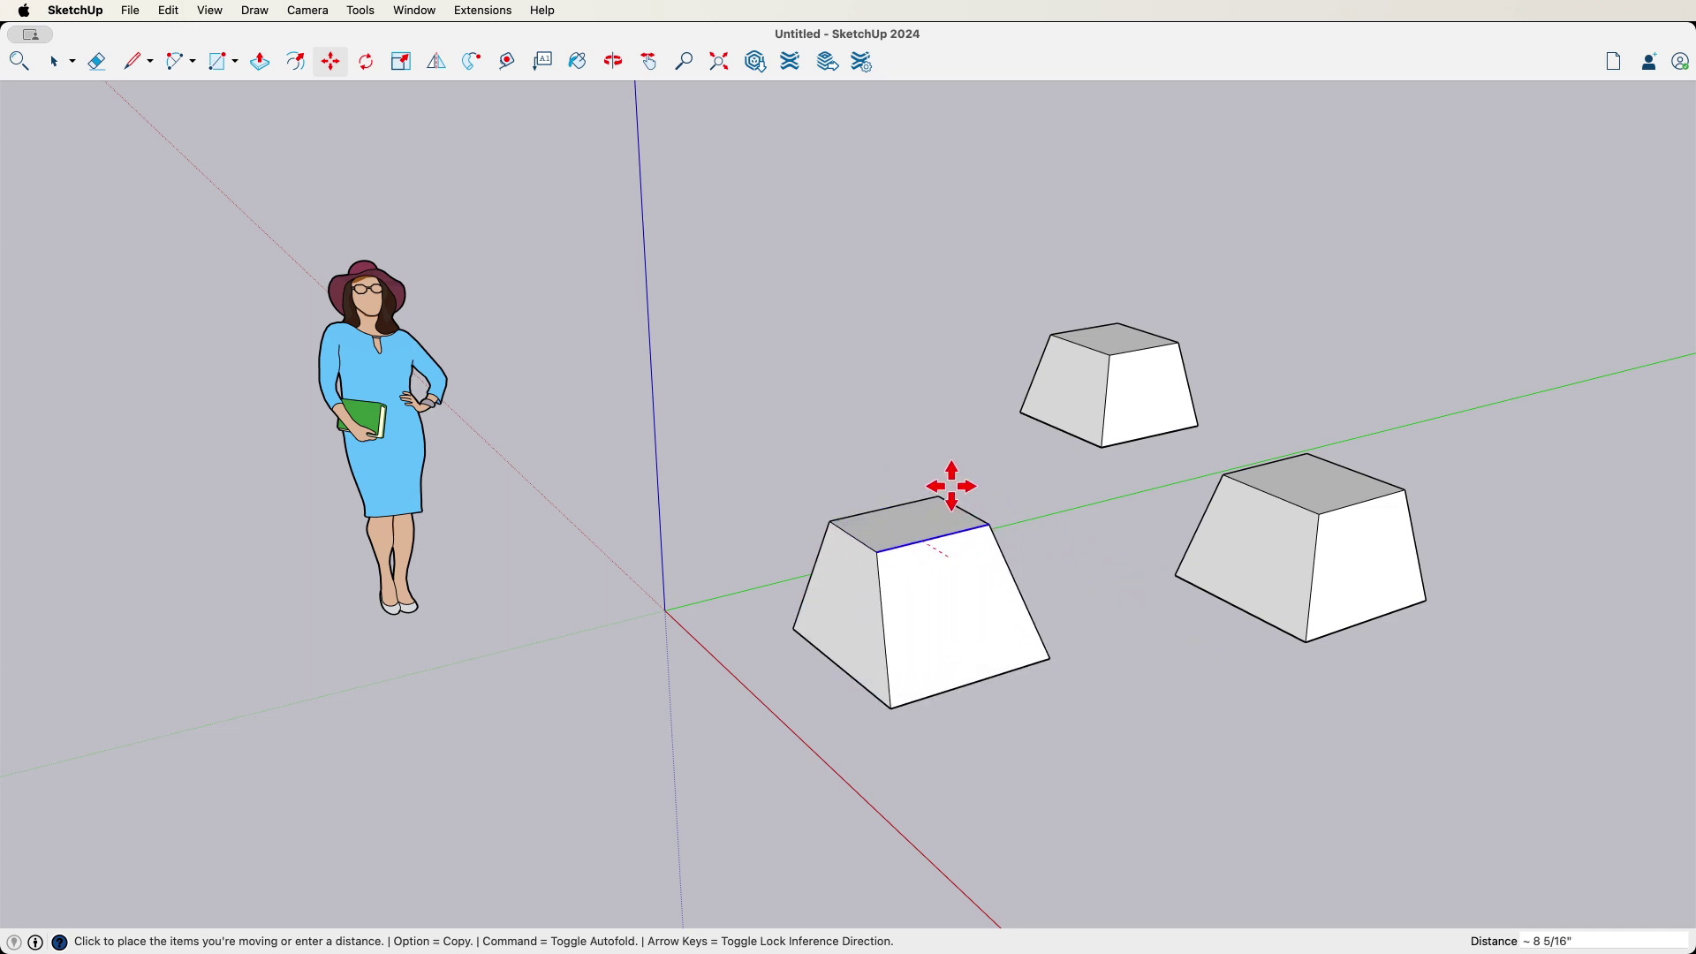
{"action": "key", "text": "super"}
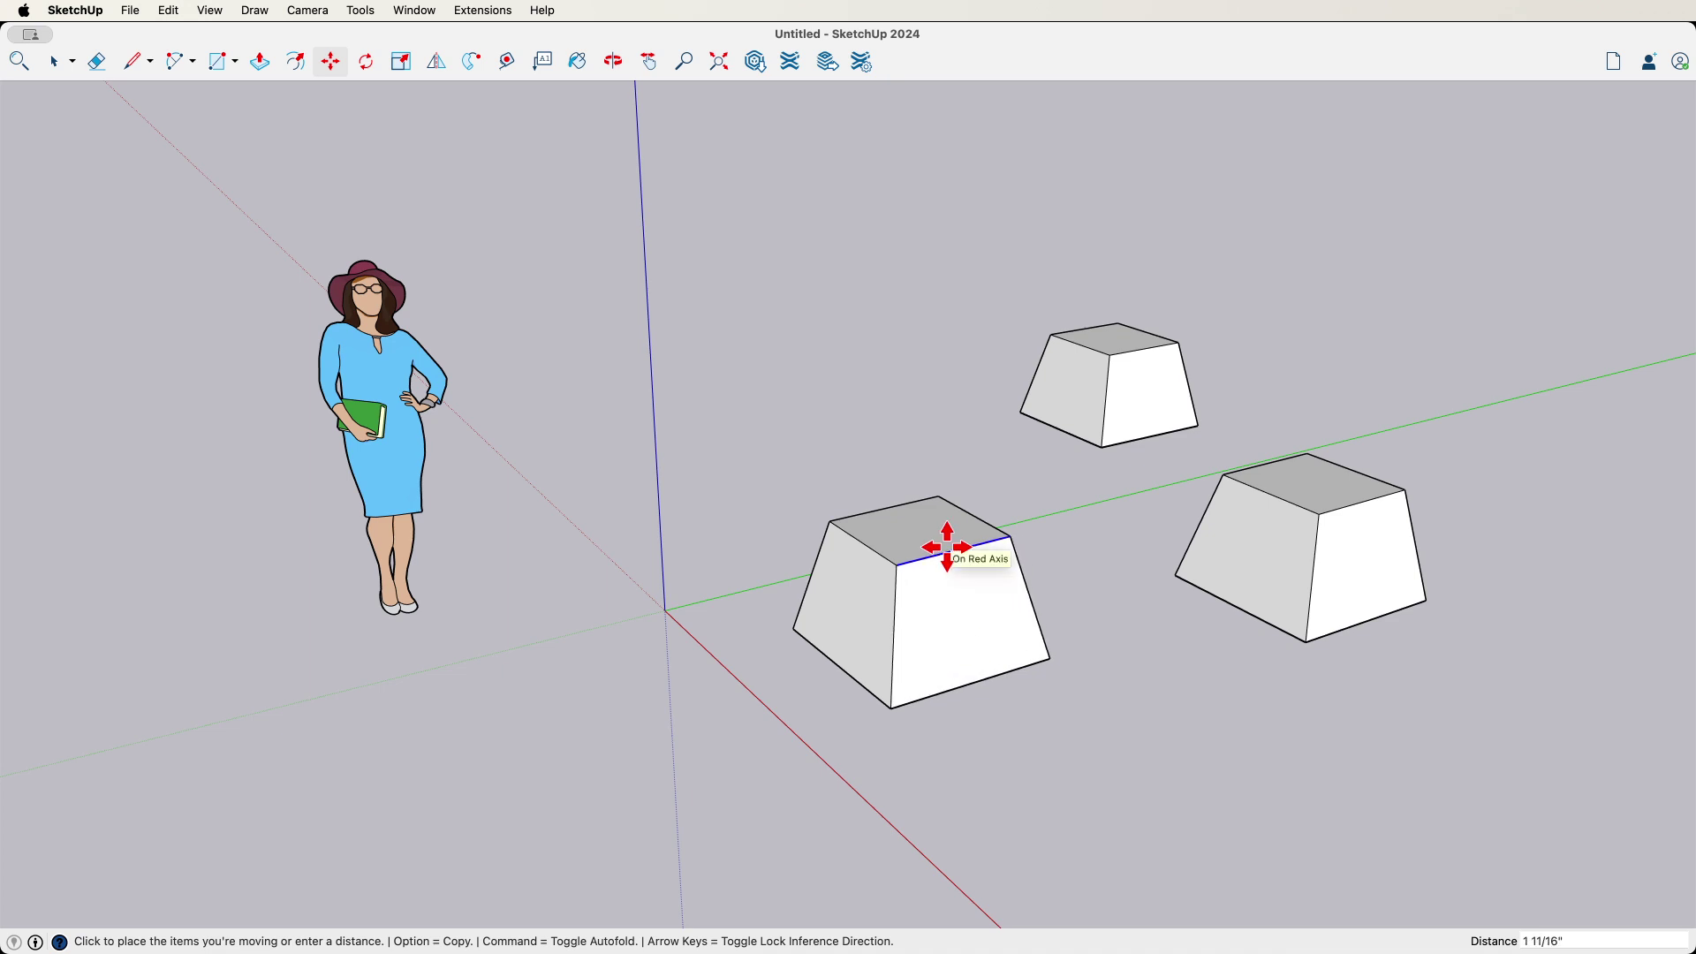
{"action": "left_click", "coordinate": [947, 547]}
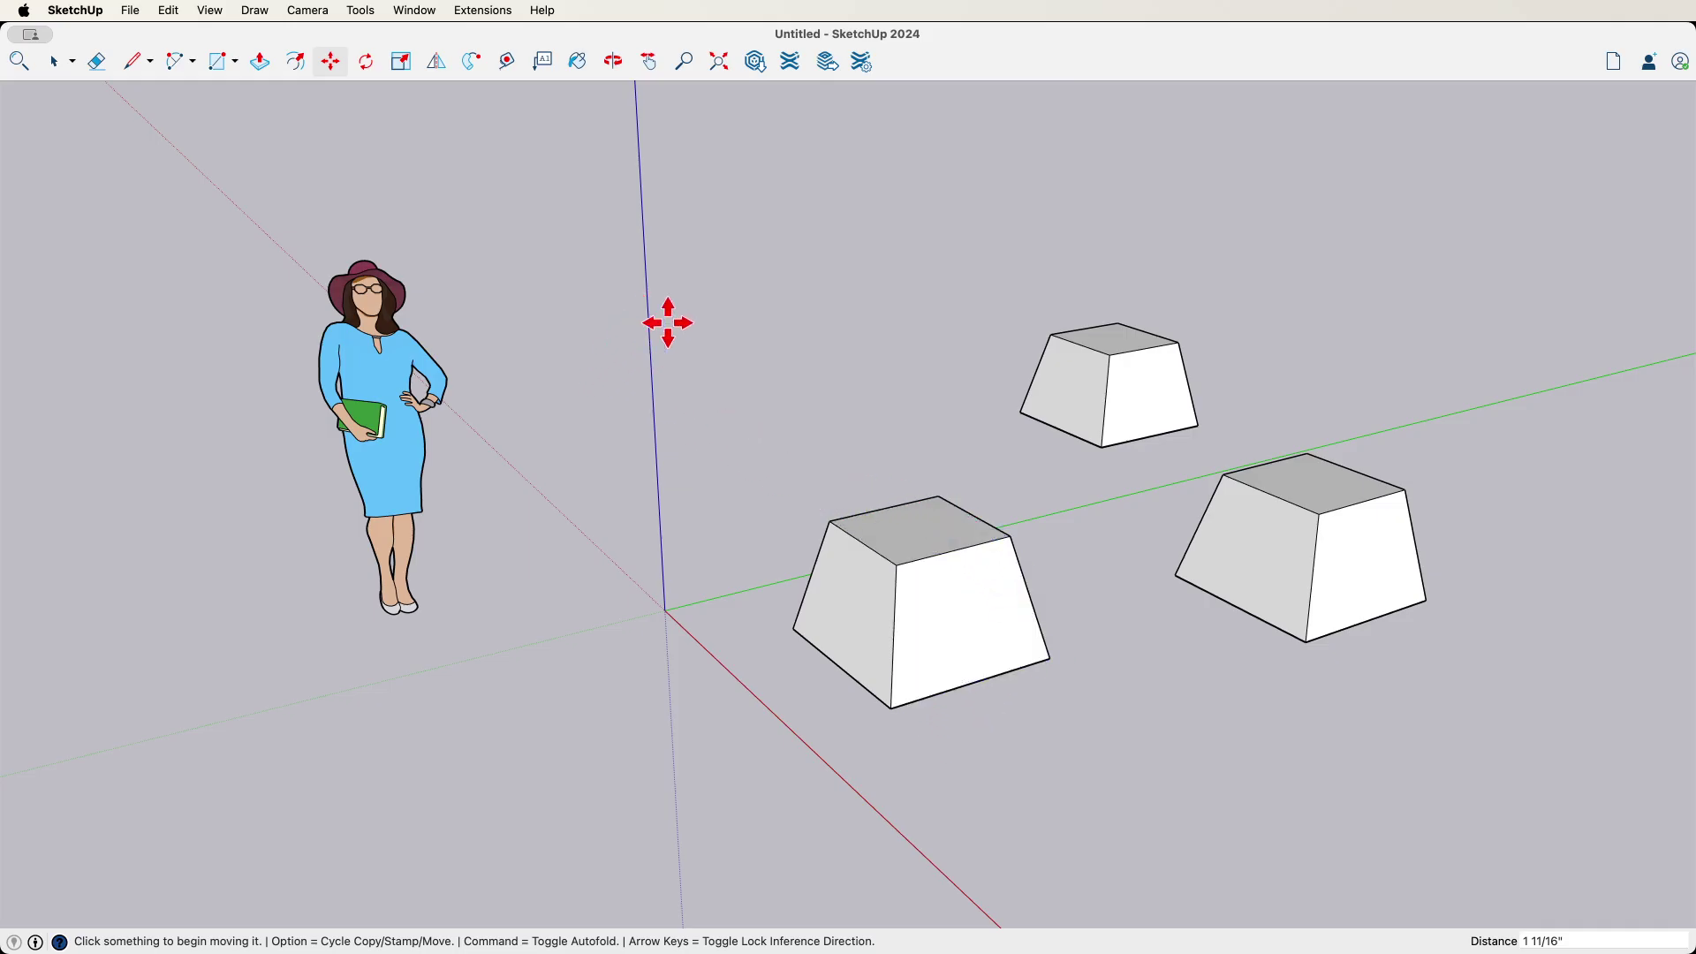
Make a separate group from all connected geometry of each of the two ungrouped blocks, and clear the selection
{"action": "key", "text": "space"}
{"action": "triple_click", "coordinate": [1262, 548]}
{"action": "right_click", "coordinate": [1261, 544]}
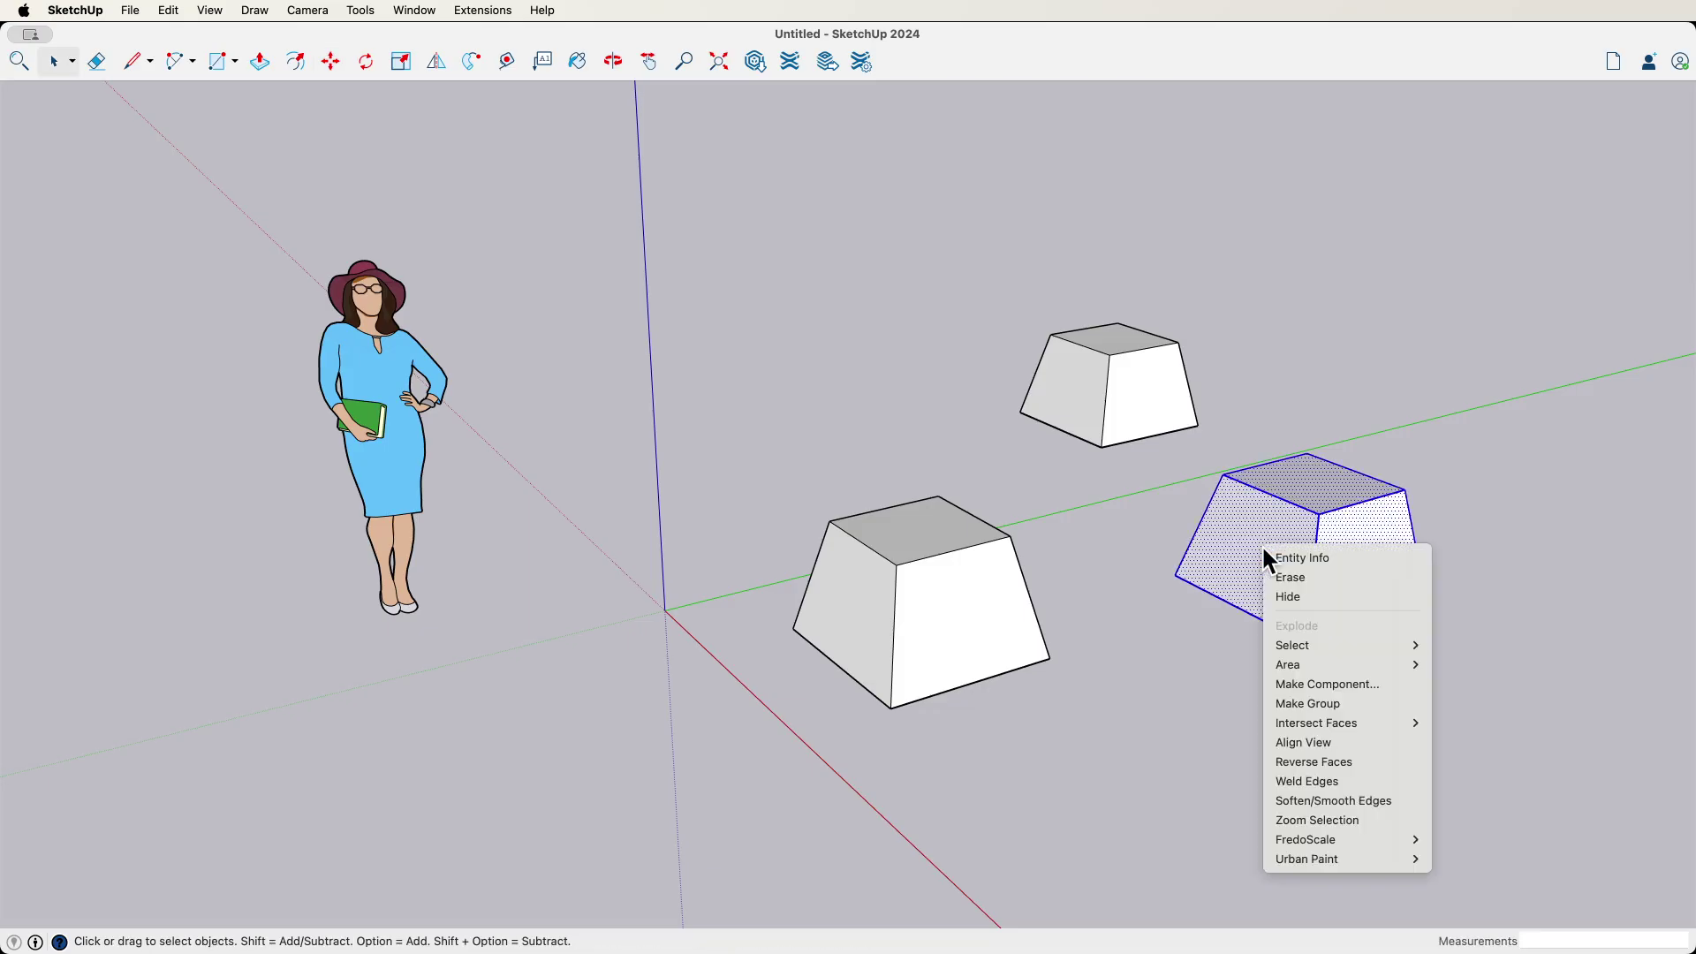
{"action": "left_click", "coordinate": [1307, 704]}
{"action": "triple_click", "coordinate": [897, 604]}
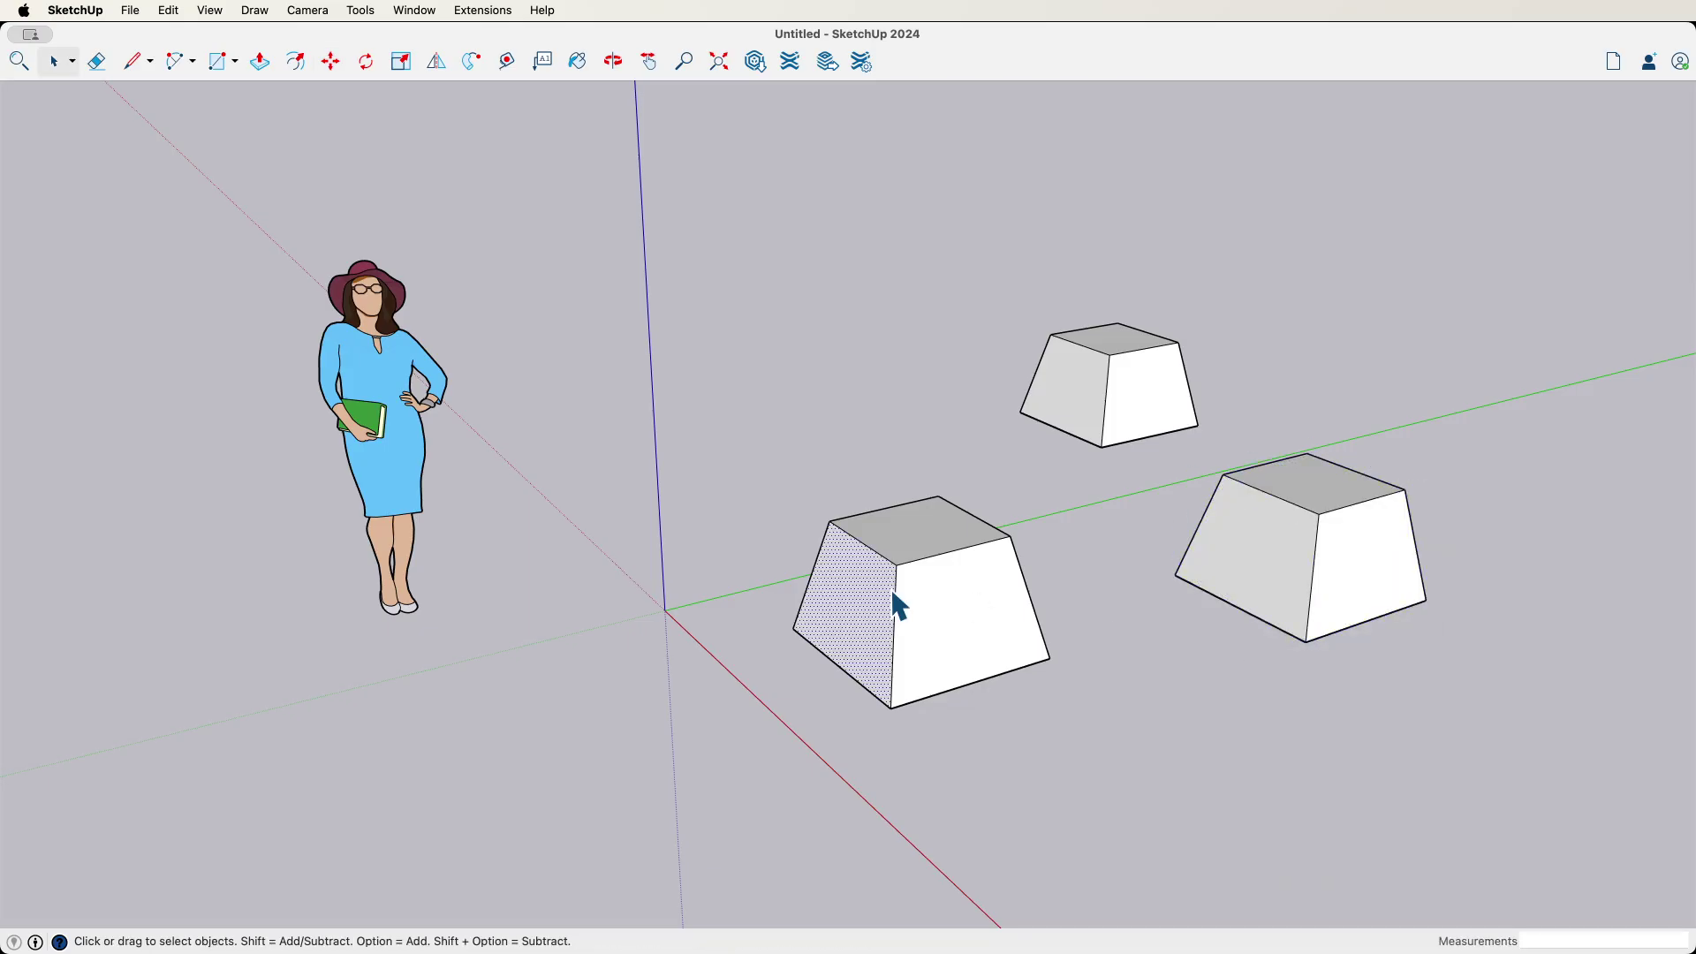
{"action": "right_click", "coordinate": [897, 604]}
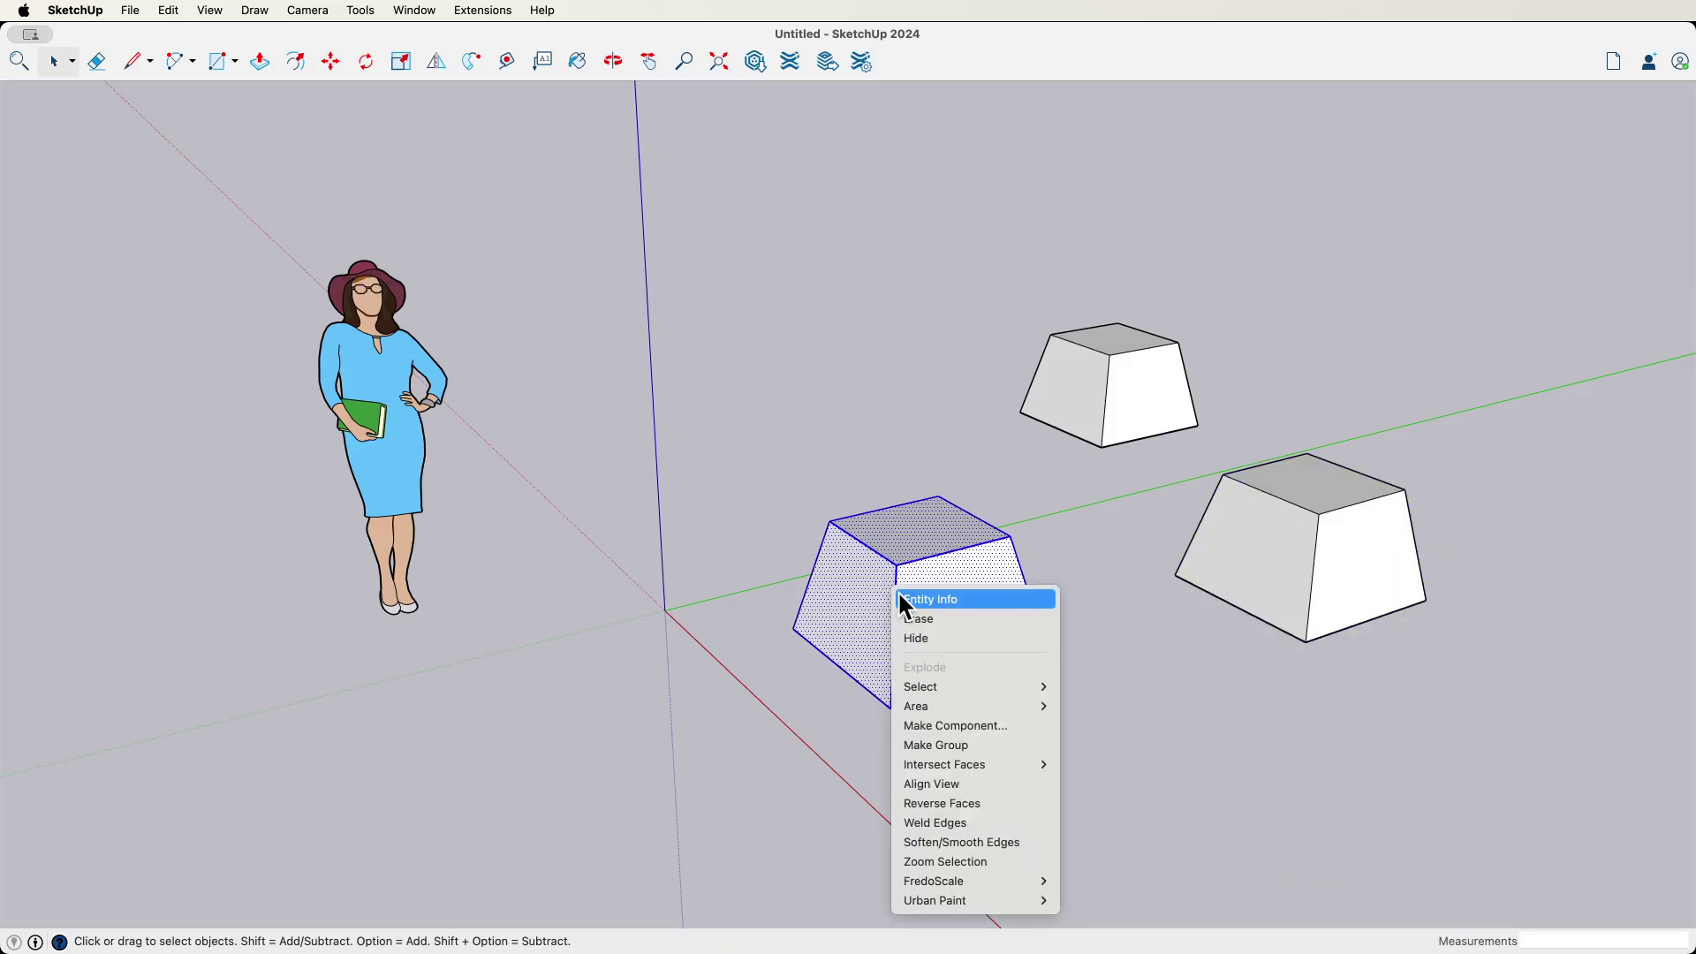
{"action": "left_click", "coordinate": [977, 743]}
{"action": "left_click", "coordinate": [1086, 477]}
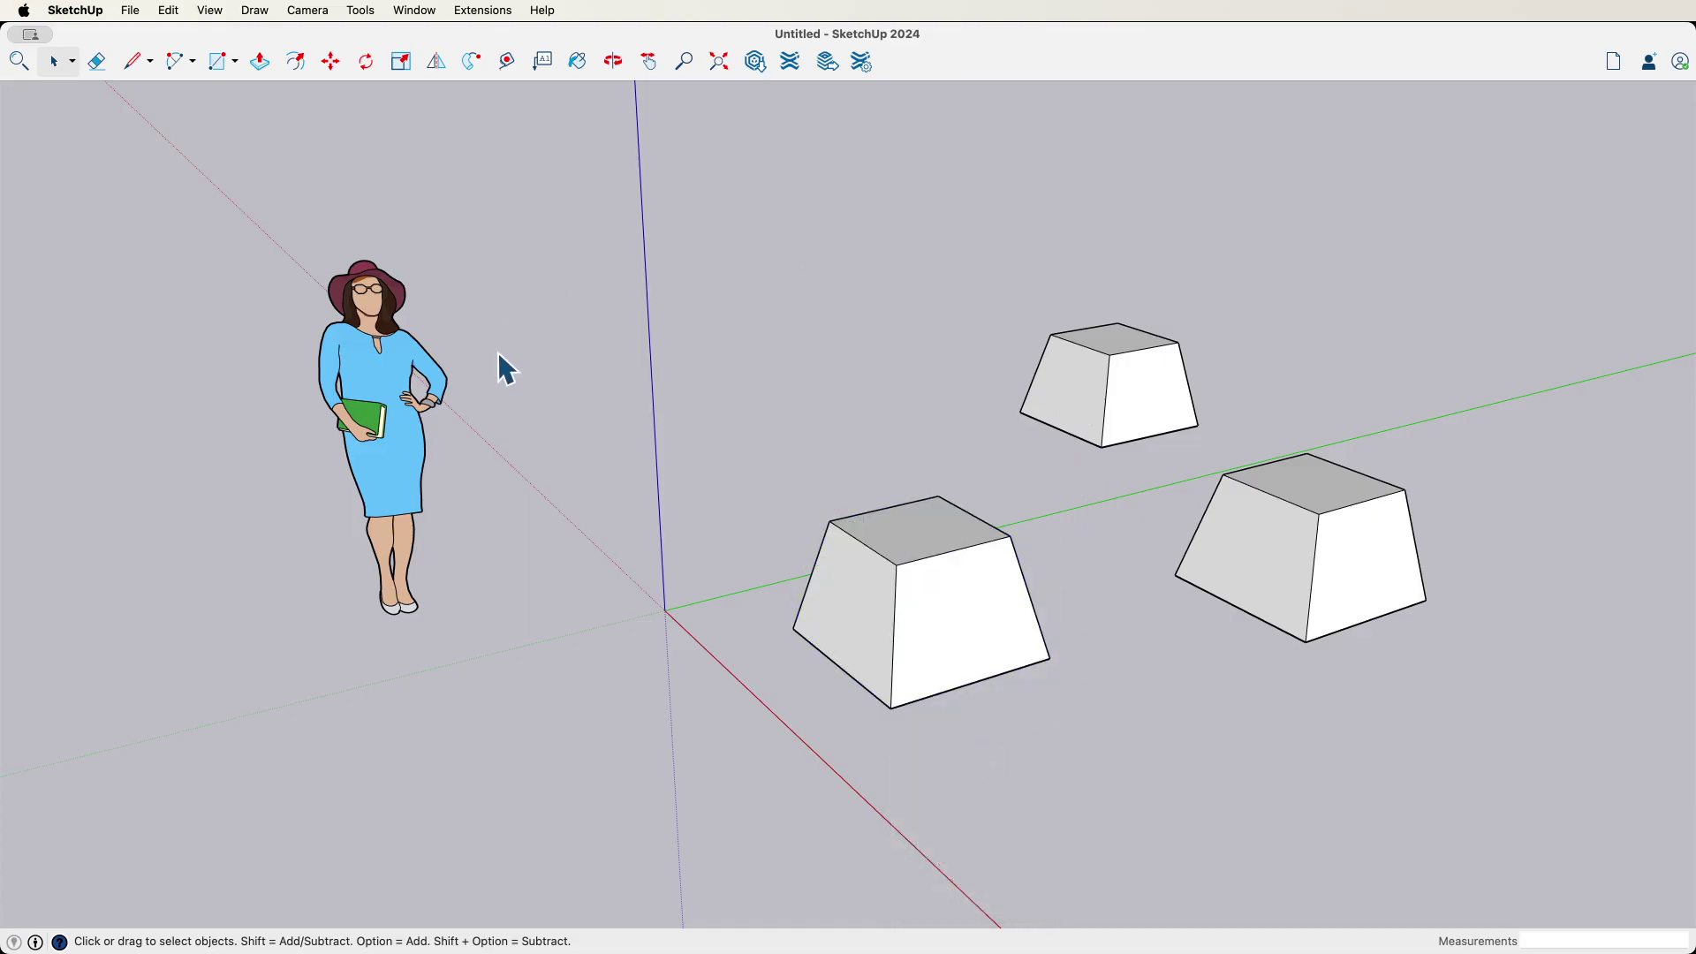
{"action": "key", "text": "m"}
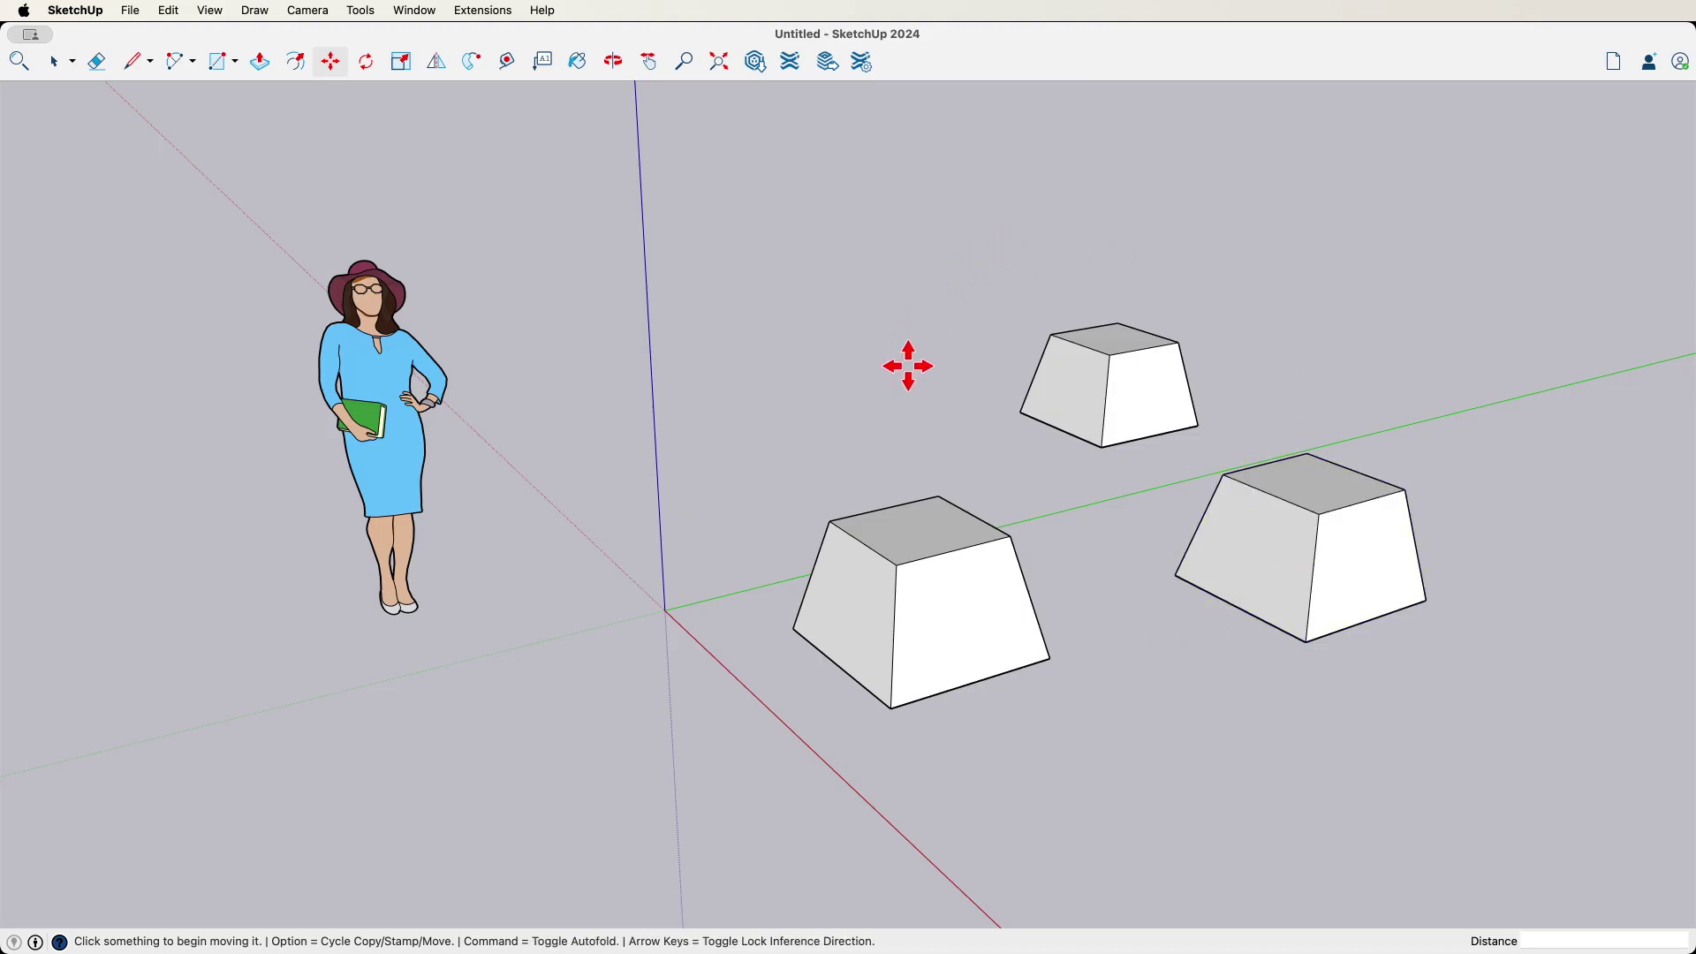
{"action": "key", "text": "space"}
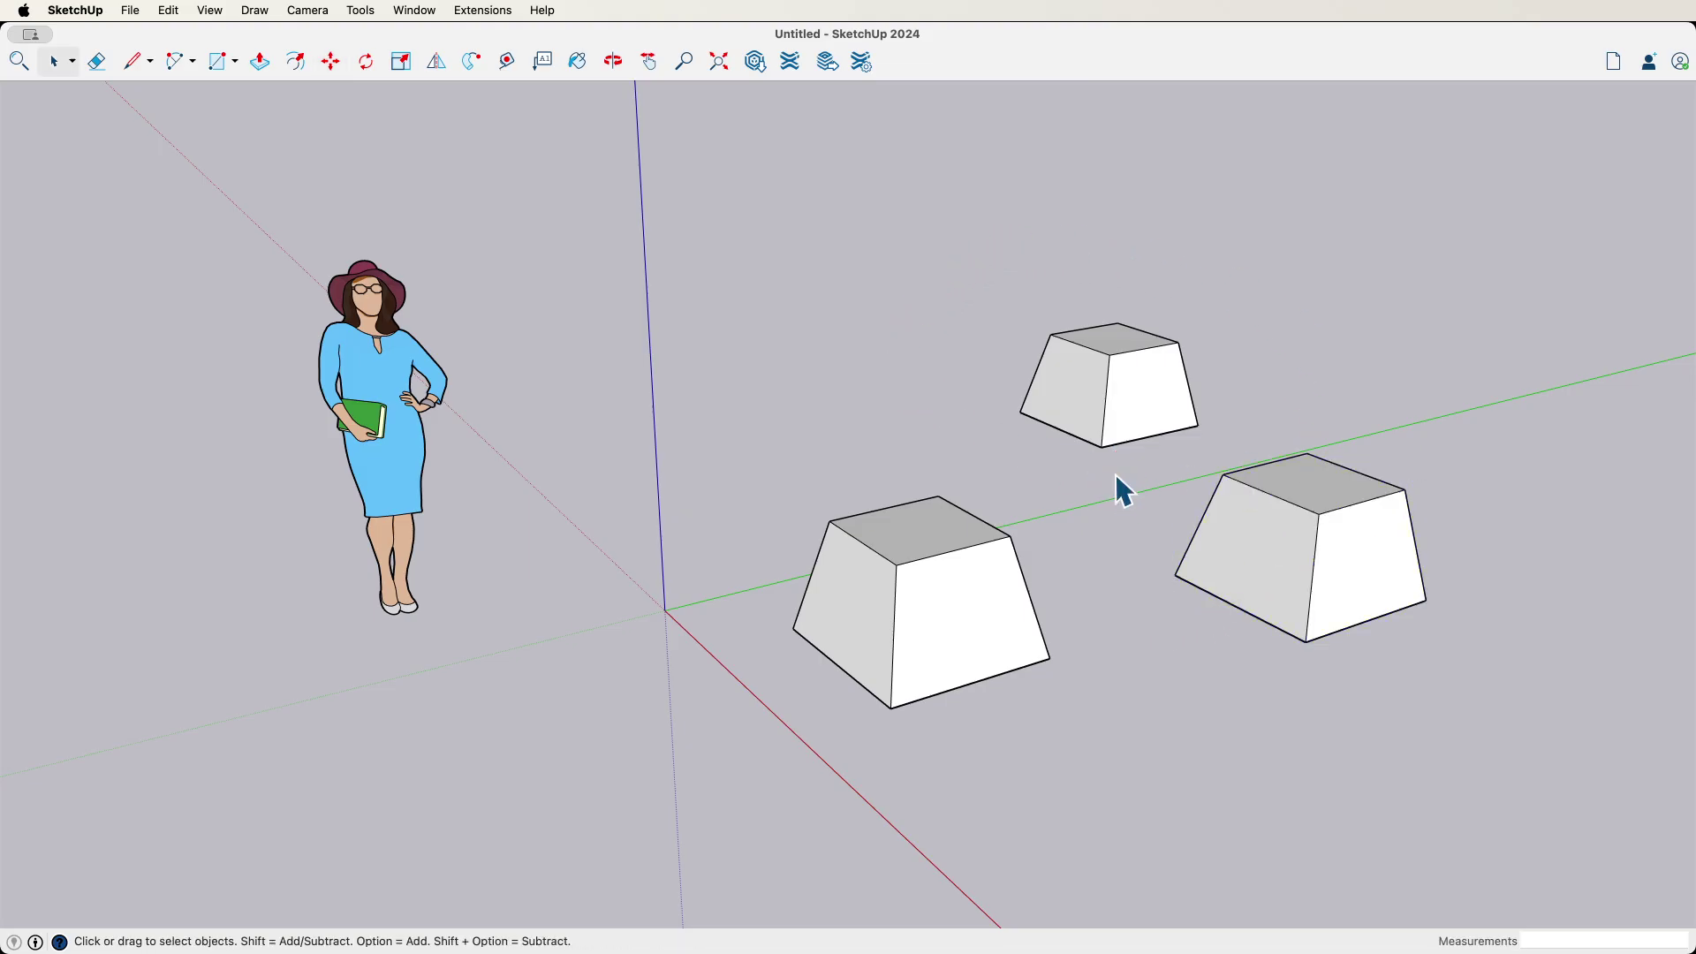
{"action": "left_click", "coordinate": [1149, 414]}
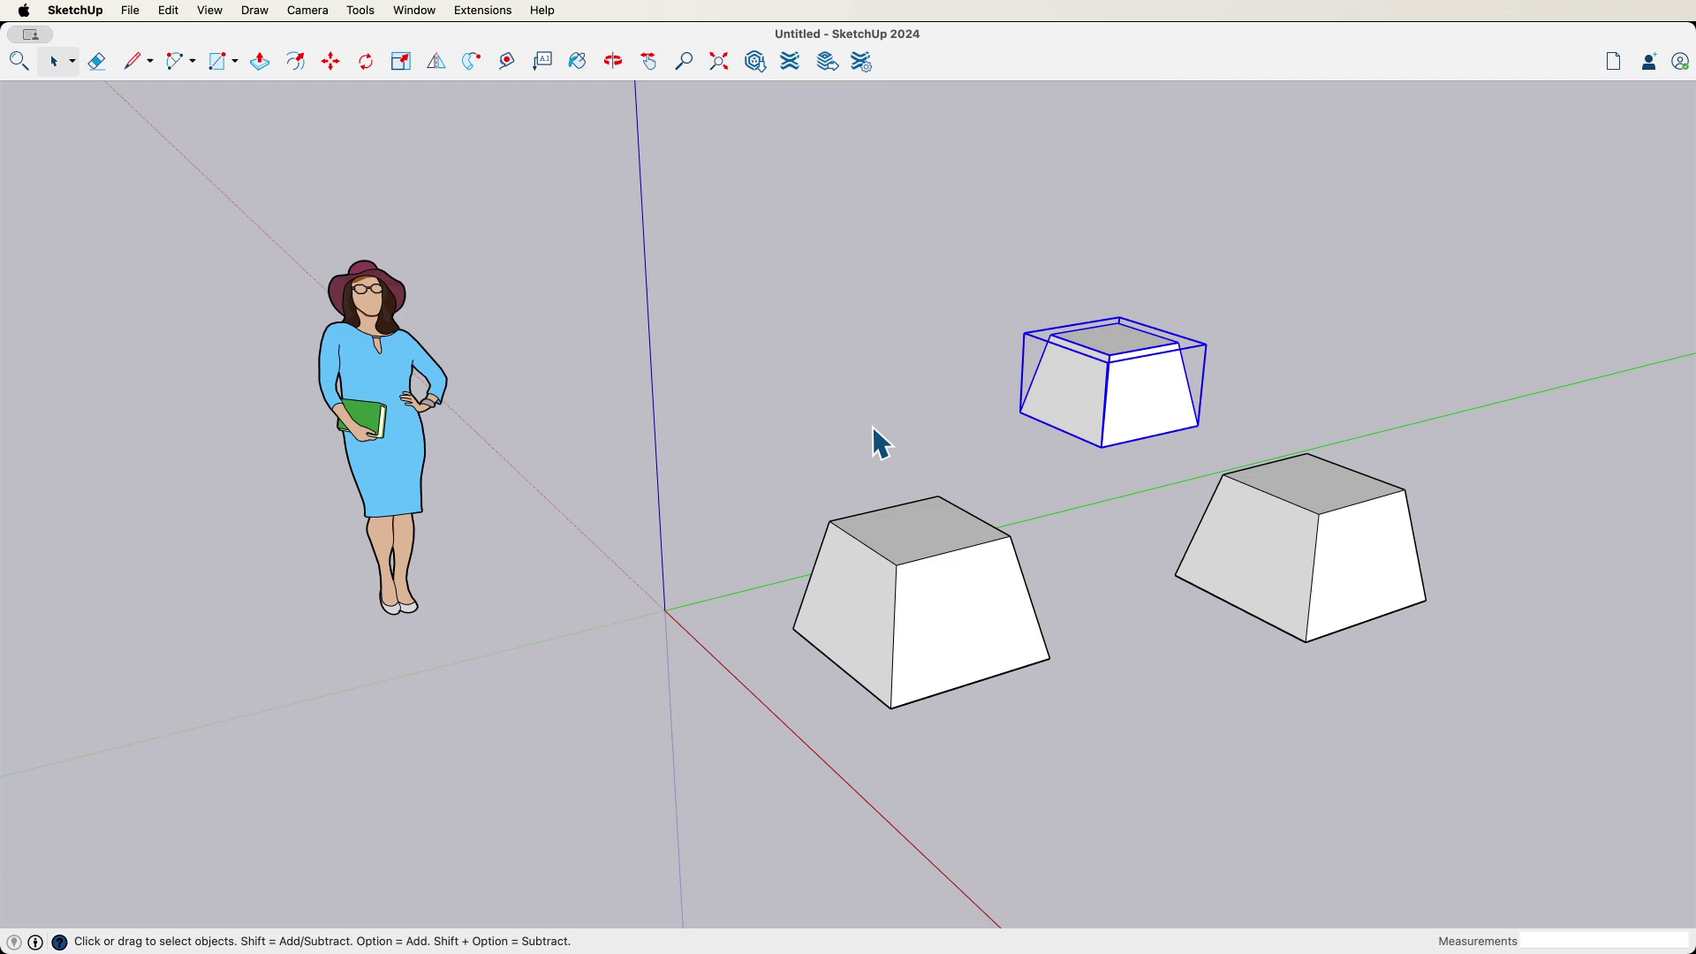
{"action": "key", "text": "m"}
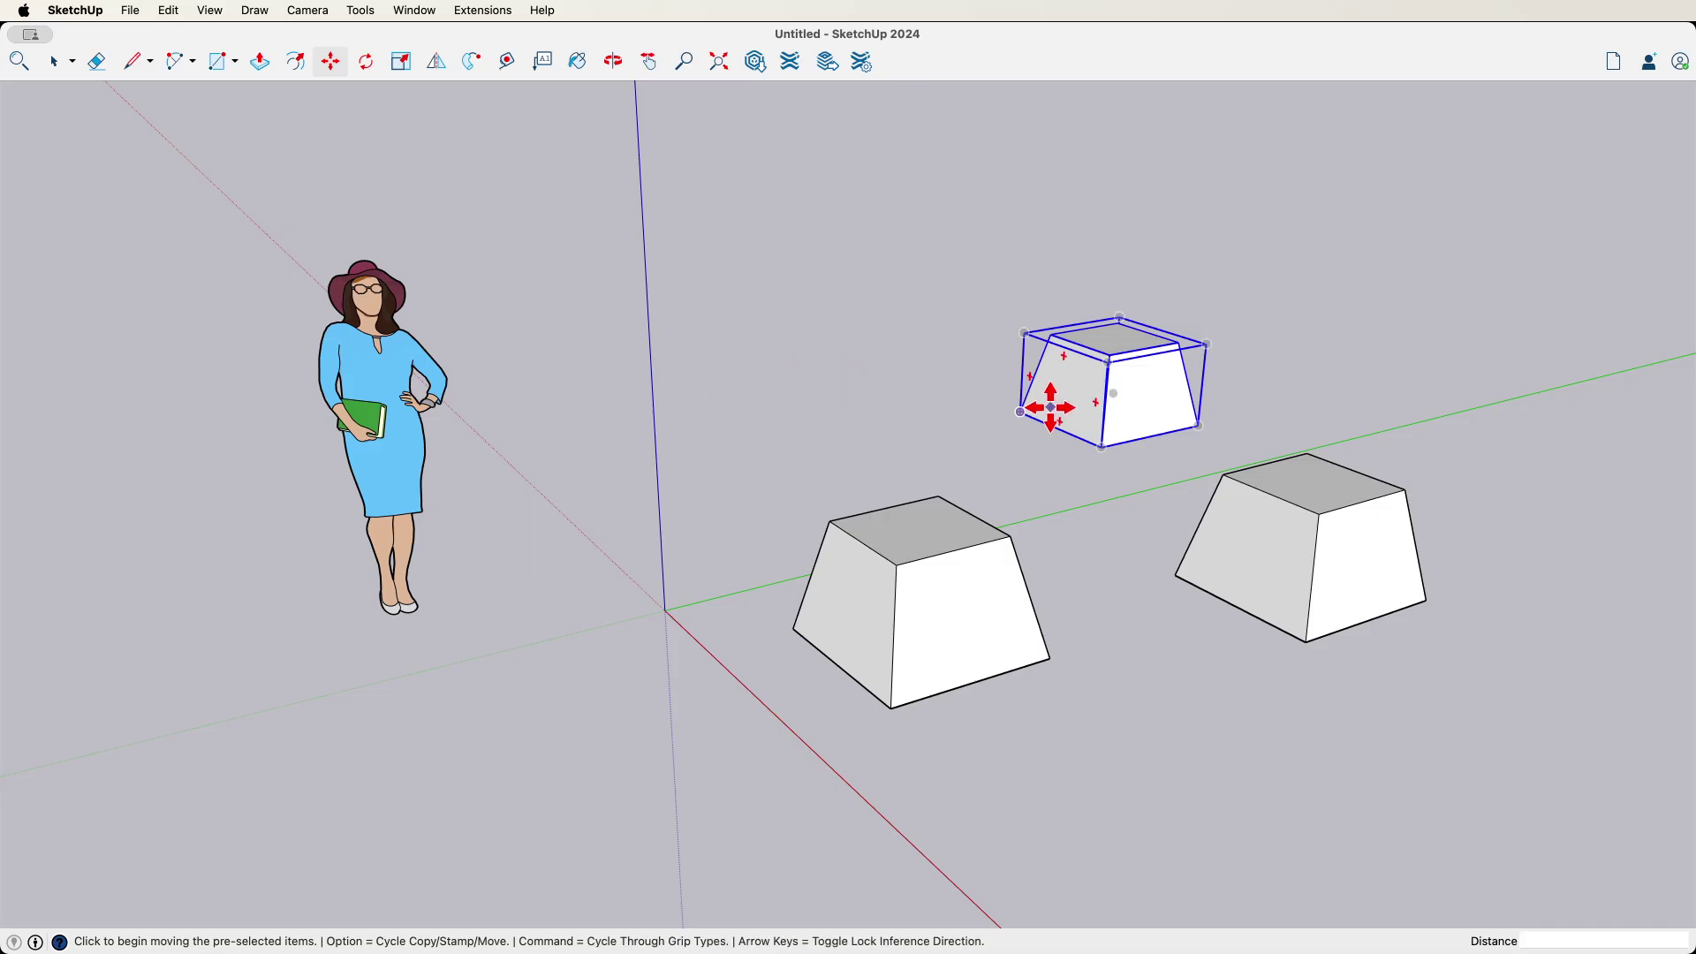
{"action": "key", "text": "space"}
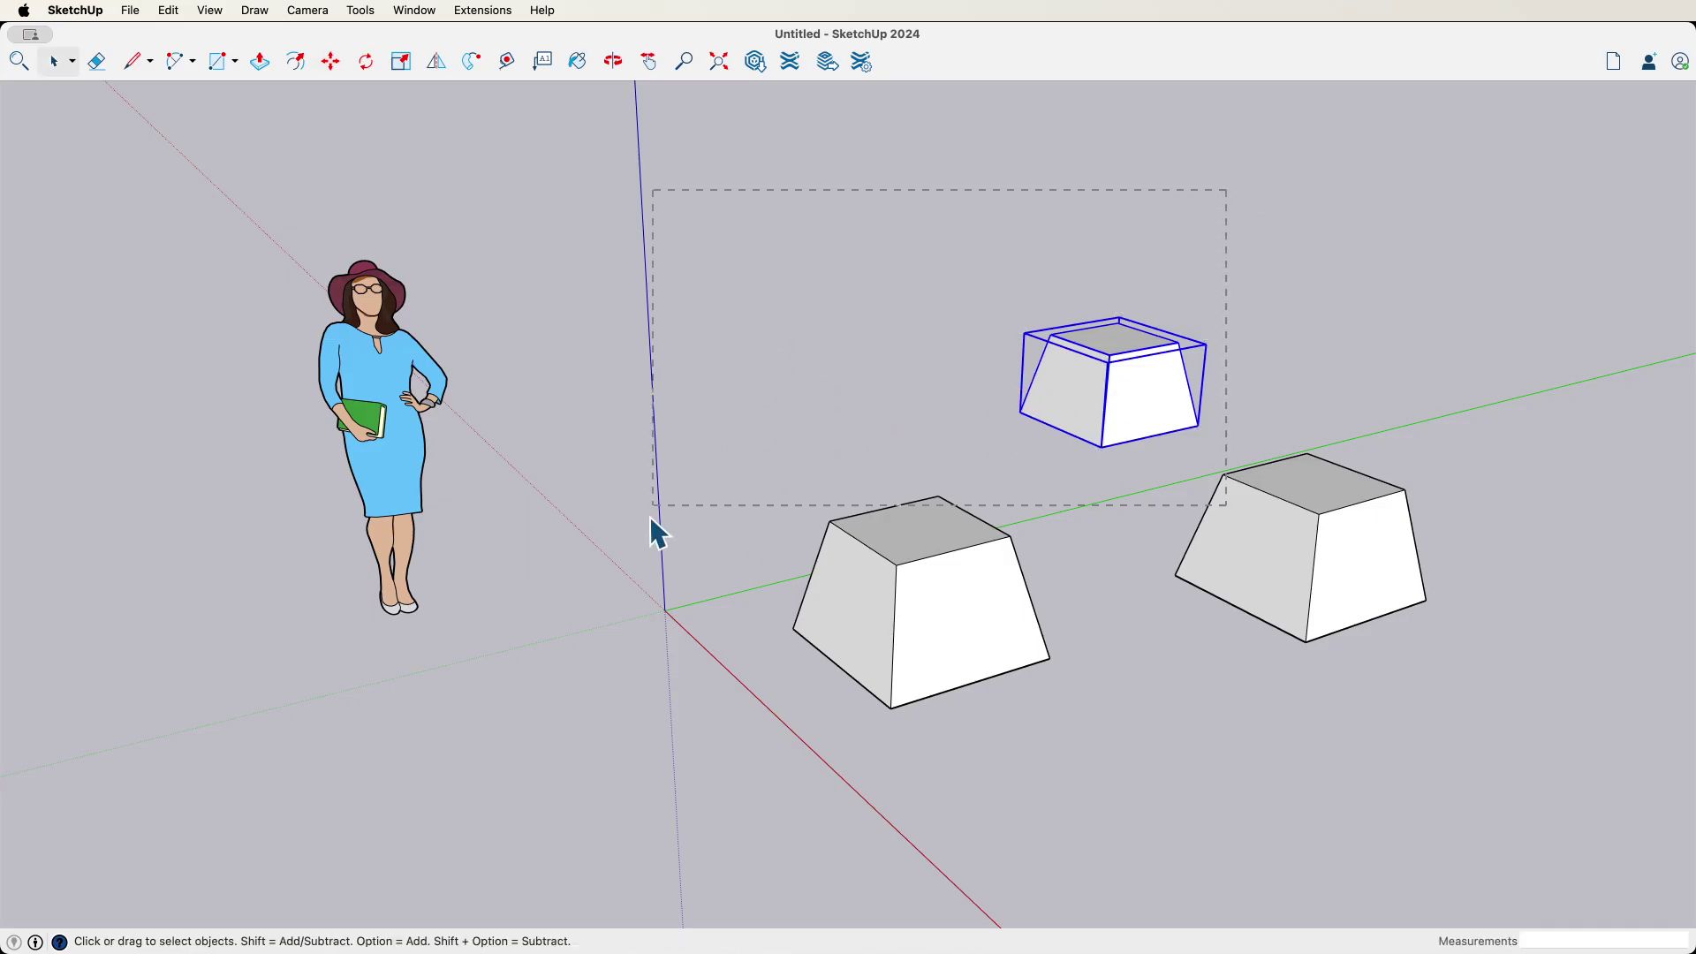
Try moving all three grouped blocks together from the right block's bottom left corner, cancel the move, and clear the selection
{"action": "left_click_drag", "start_coordinate": [701, 765], "coordinate": [701, 766]}
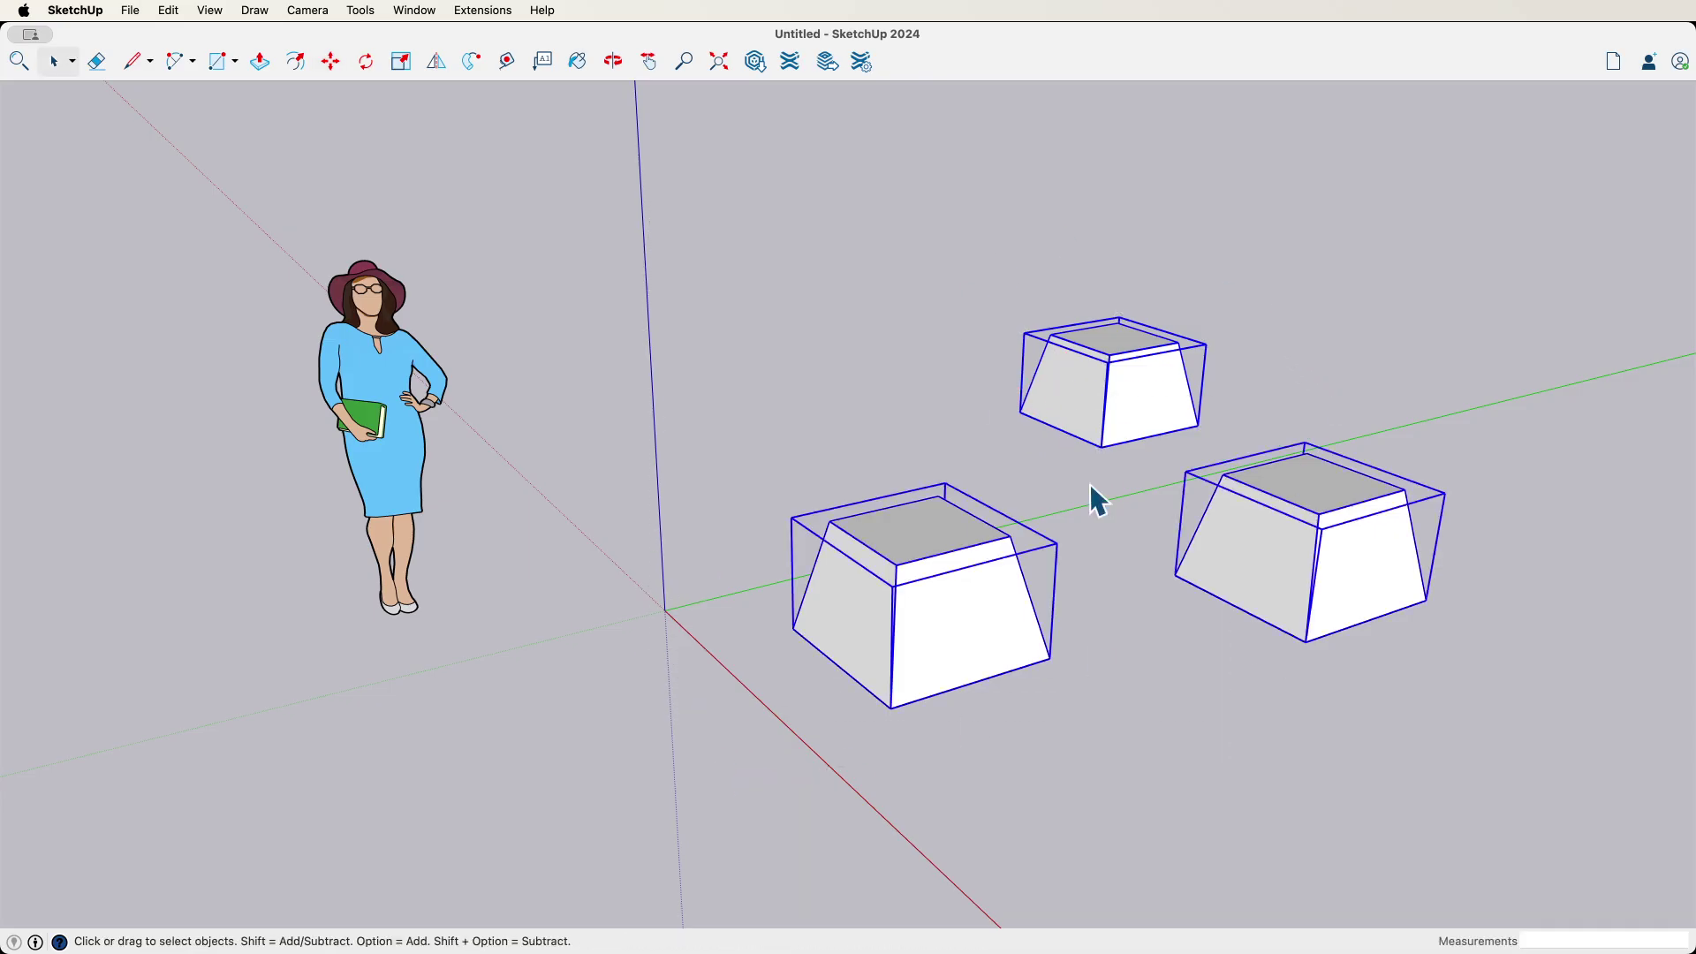
{"action": "key", "text": "m"}
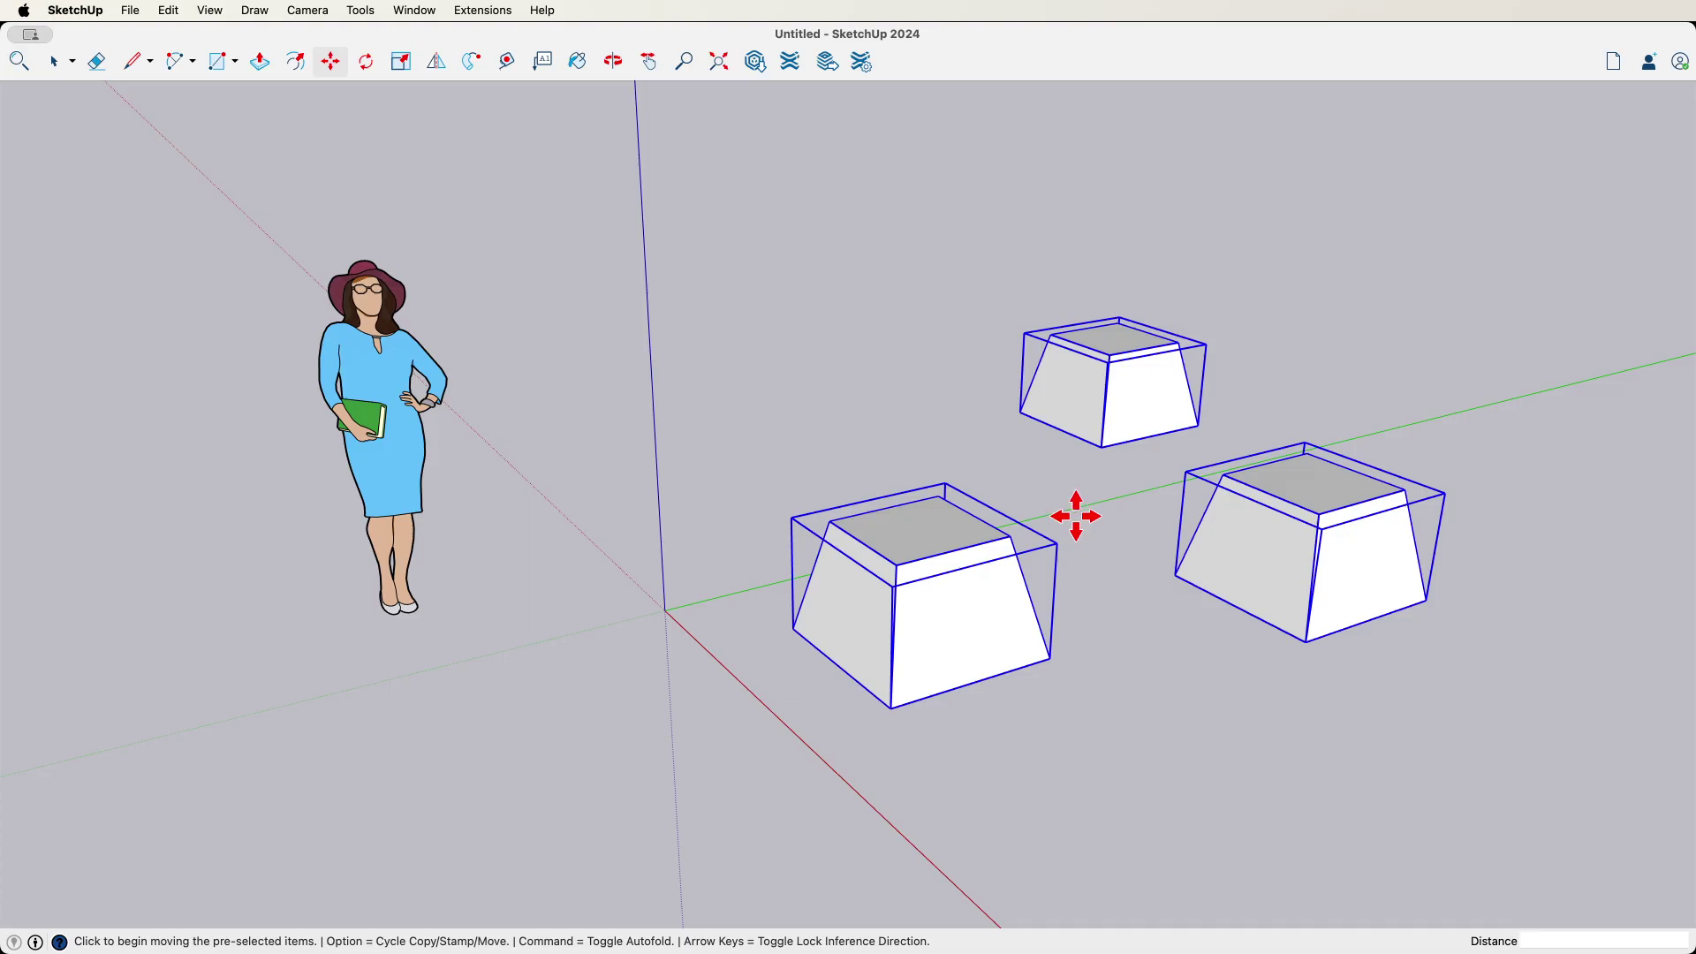
{"action": "left_click", "coordinate": [1177, 576]}
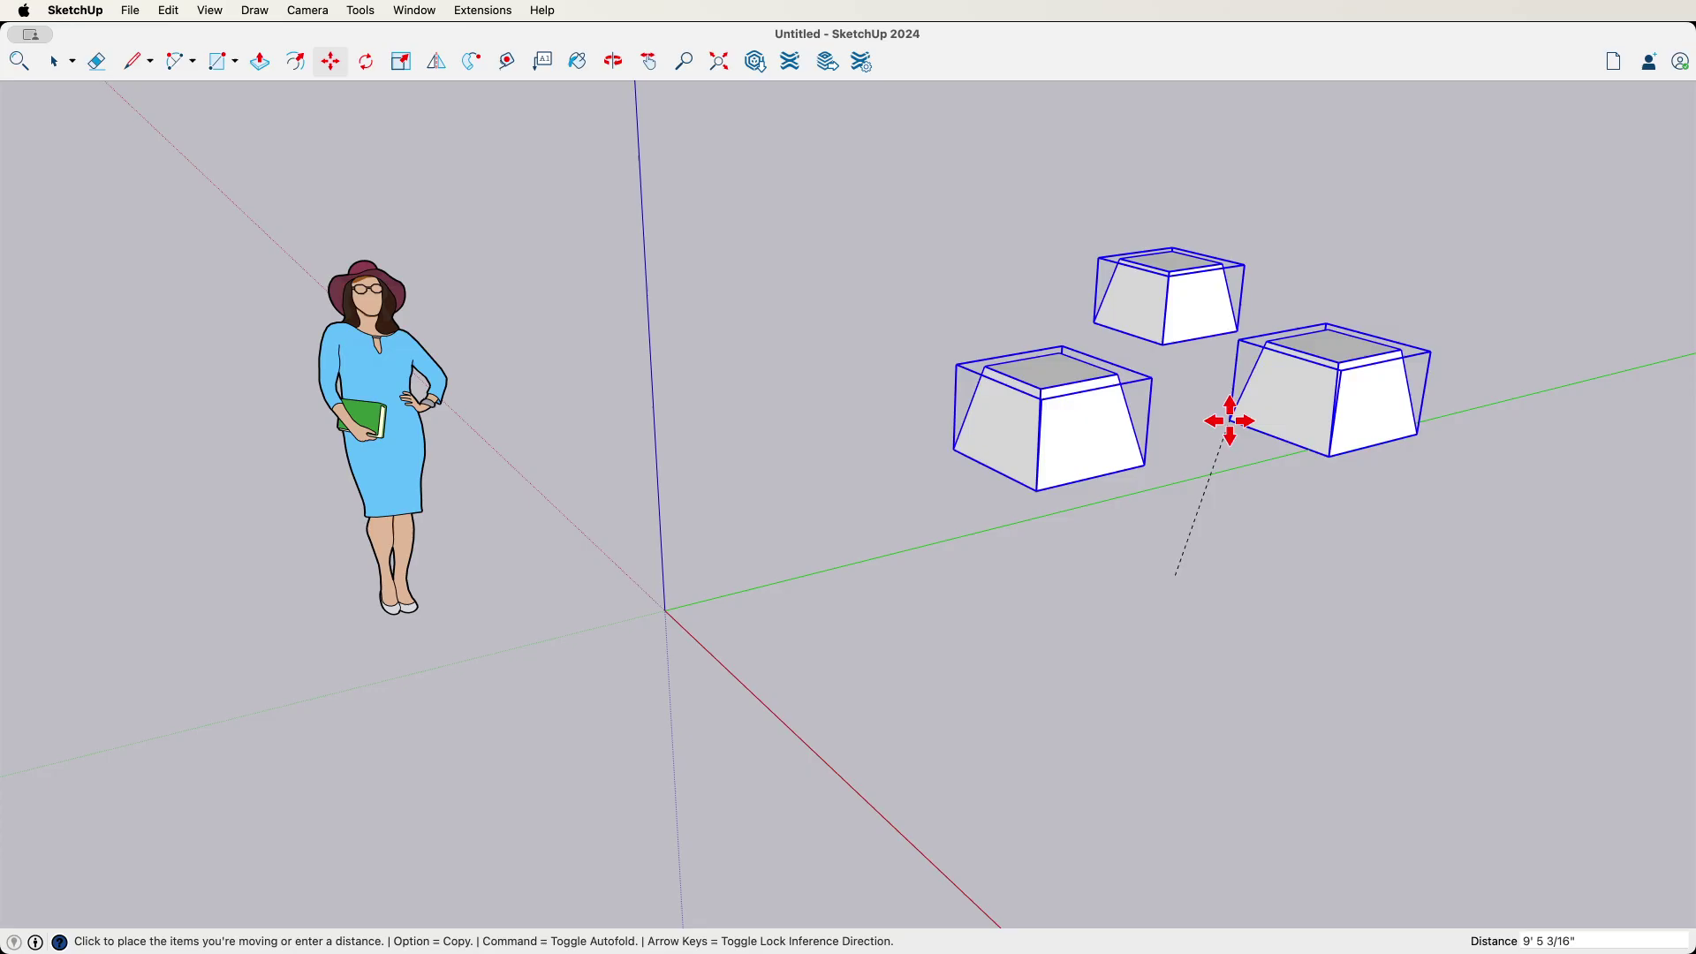
{"action": "left_click", "coordinate": [1184, 609]}
{"action": "key", "text": "space"}
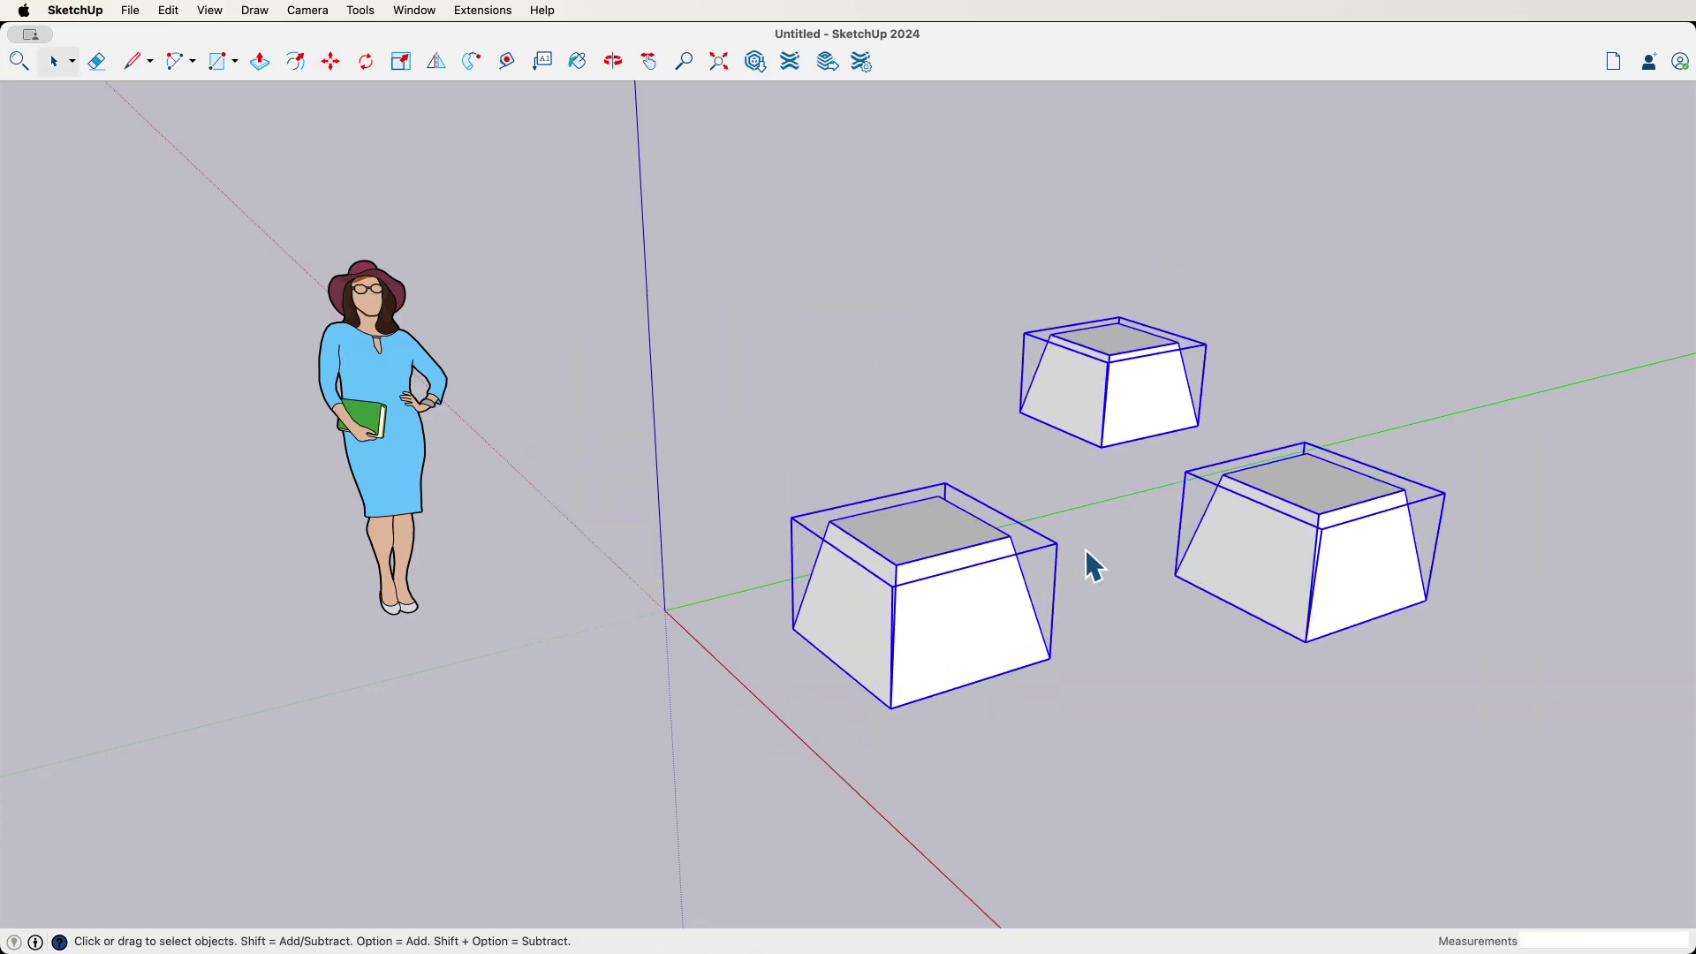
{"action": "left_click", "coordinate": [976, 440]}
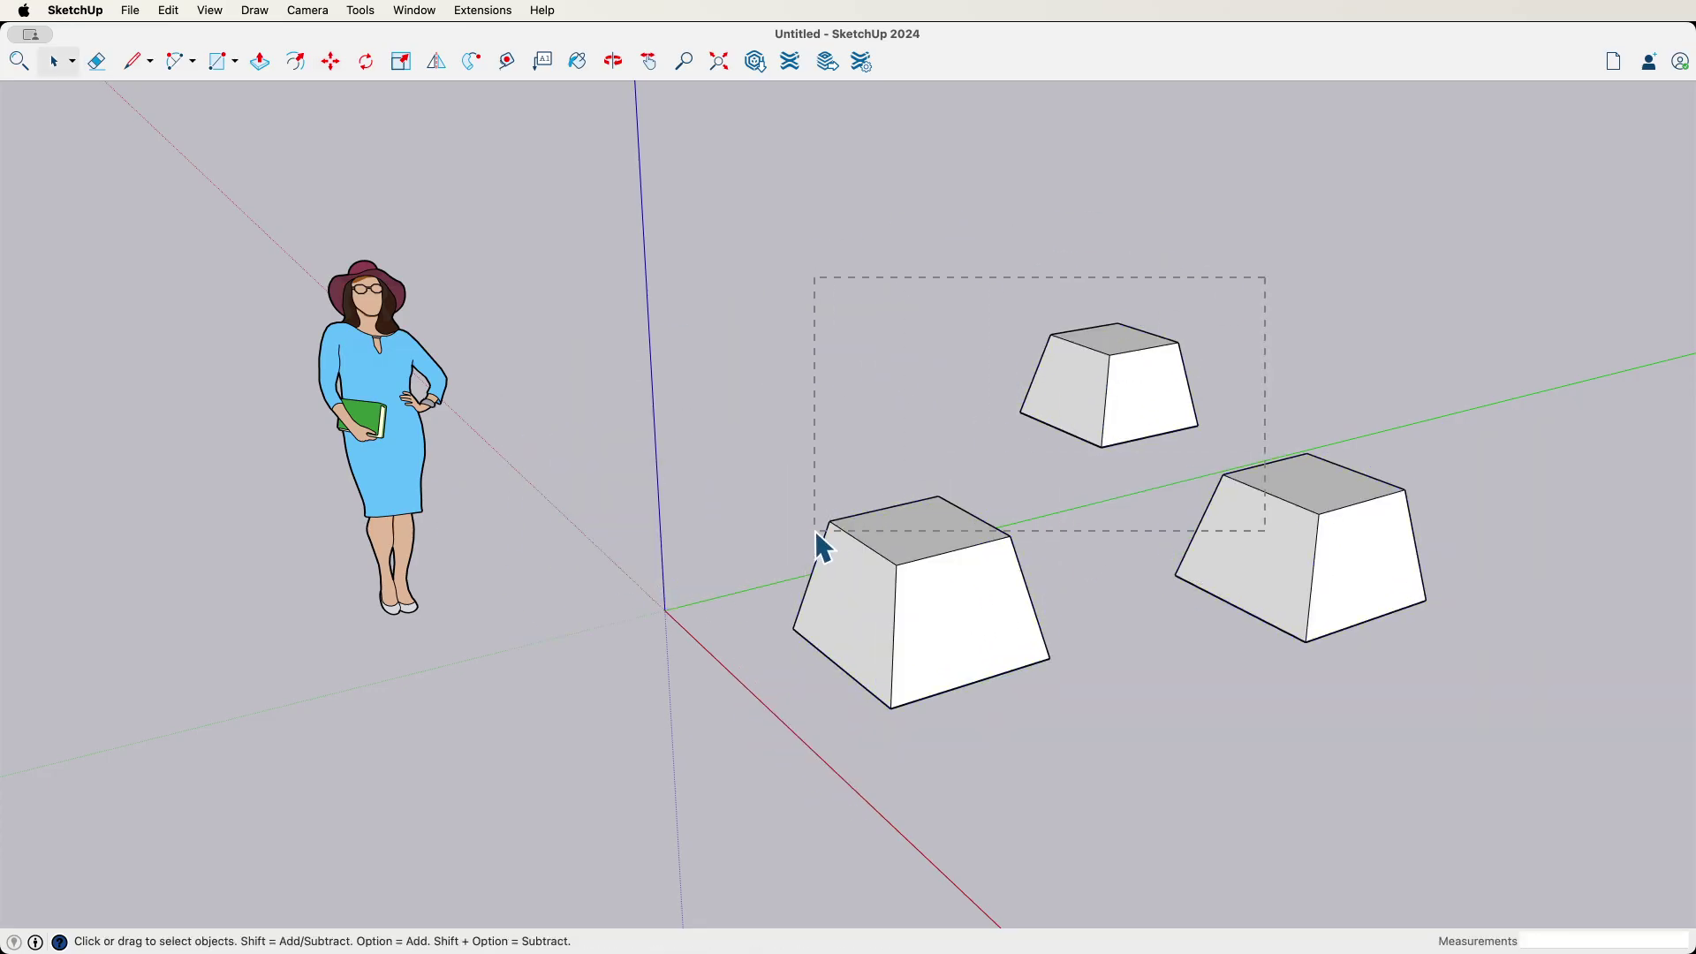
Try moving only the rear and right blocks together from the right block's bottom front corner, cancel, and clear the selection
{"action": "left_click_drag", "start_coordinate": [1106, 472], "coordinate": [1074, 522]}
{"action": "key", "text": "m"}
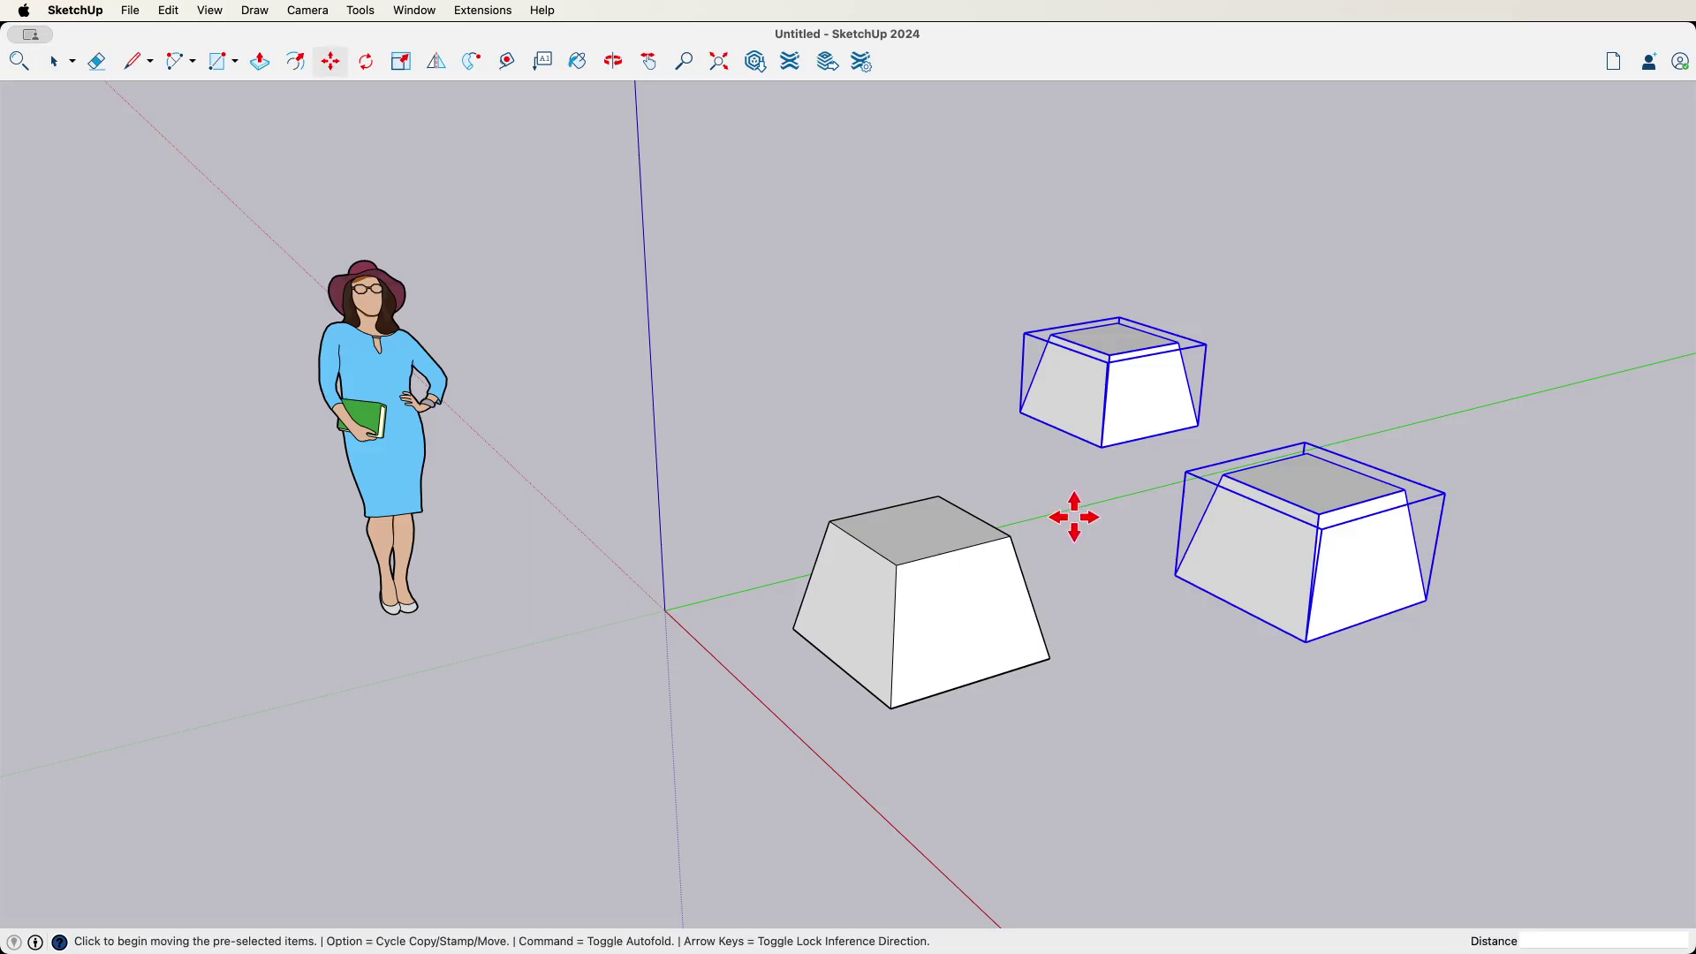
{"action": "left_click", "coordinate": [1315, 646]}
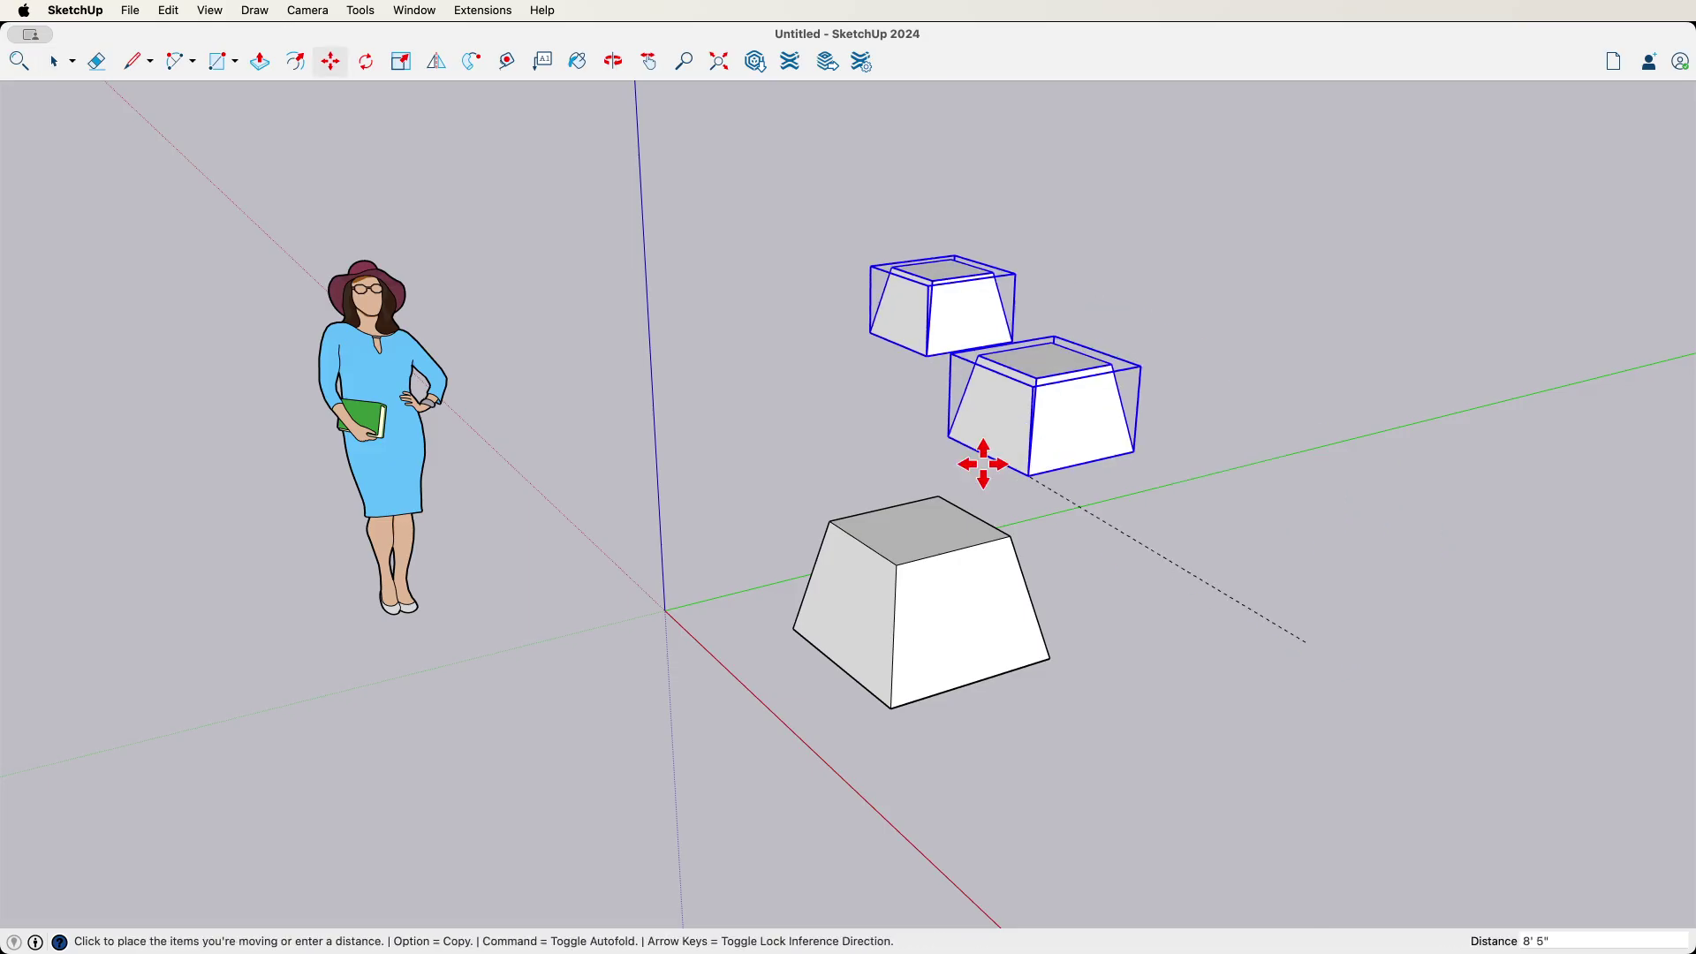
{"action": "key", "text": "space"}
{"action": "left_click", "coordinate": [1097, 562]}
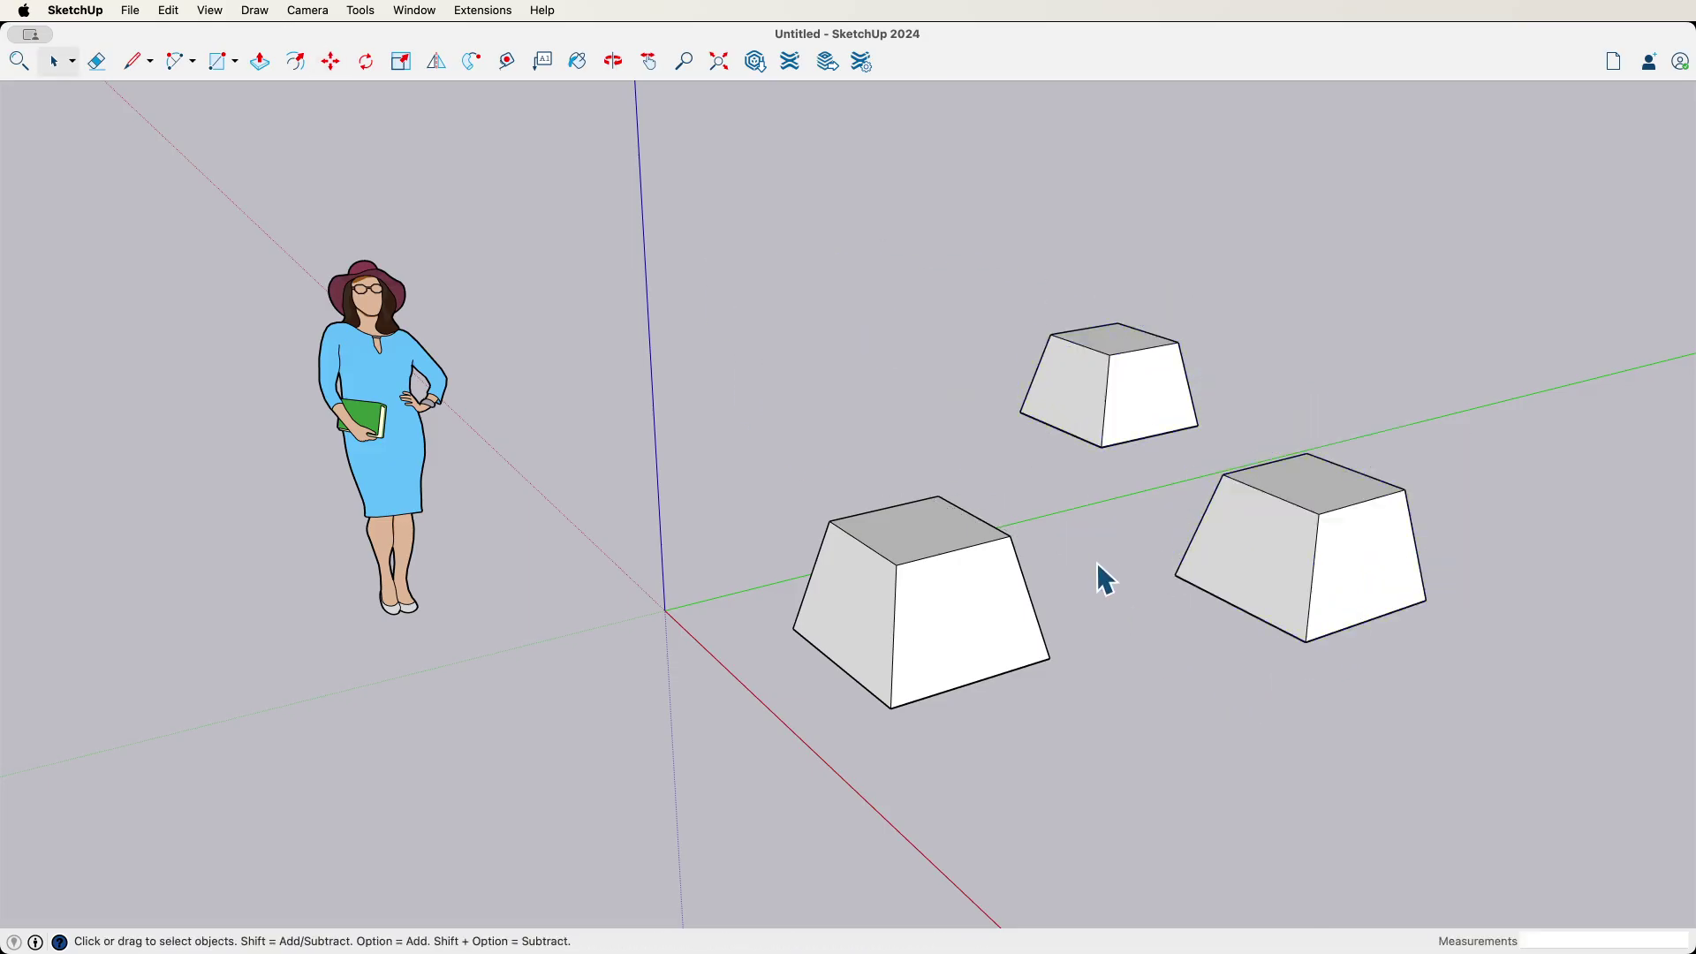
Try moving the front block without preselecting it, by its bottom right corner toward the right block, and cancel the move
{"action": "key", "text": "m"}
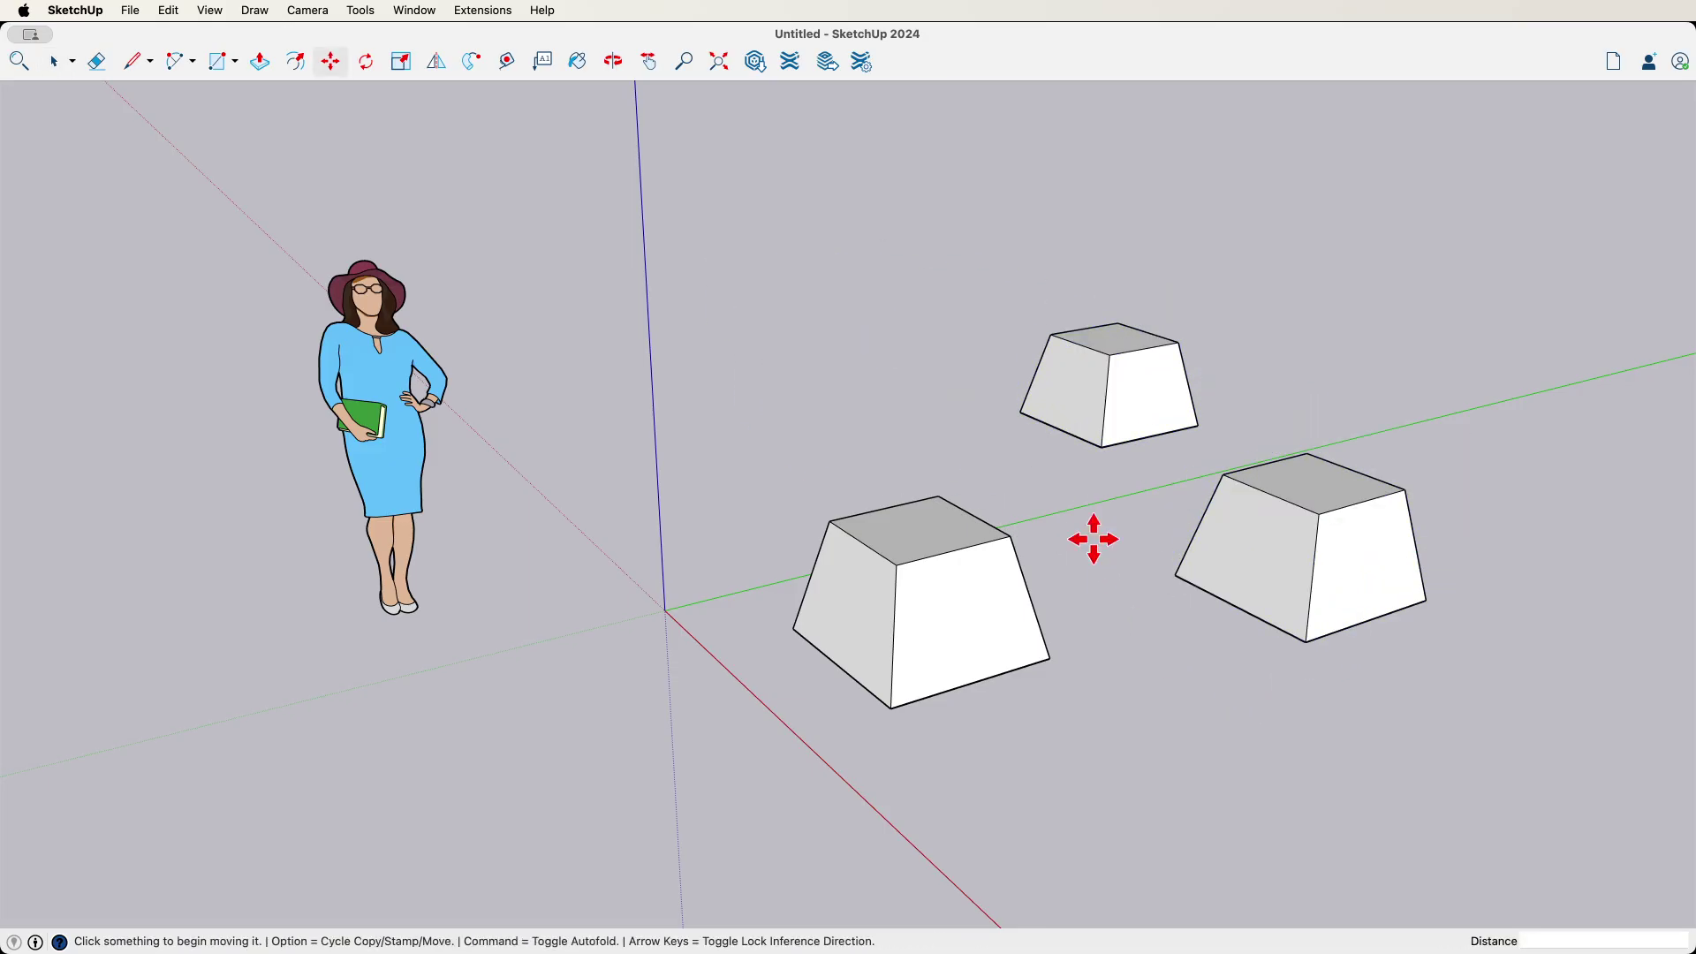
{"action": "left_click", "coordinate": [1051, 656]}
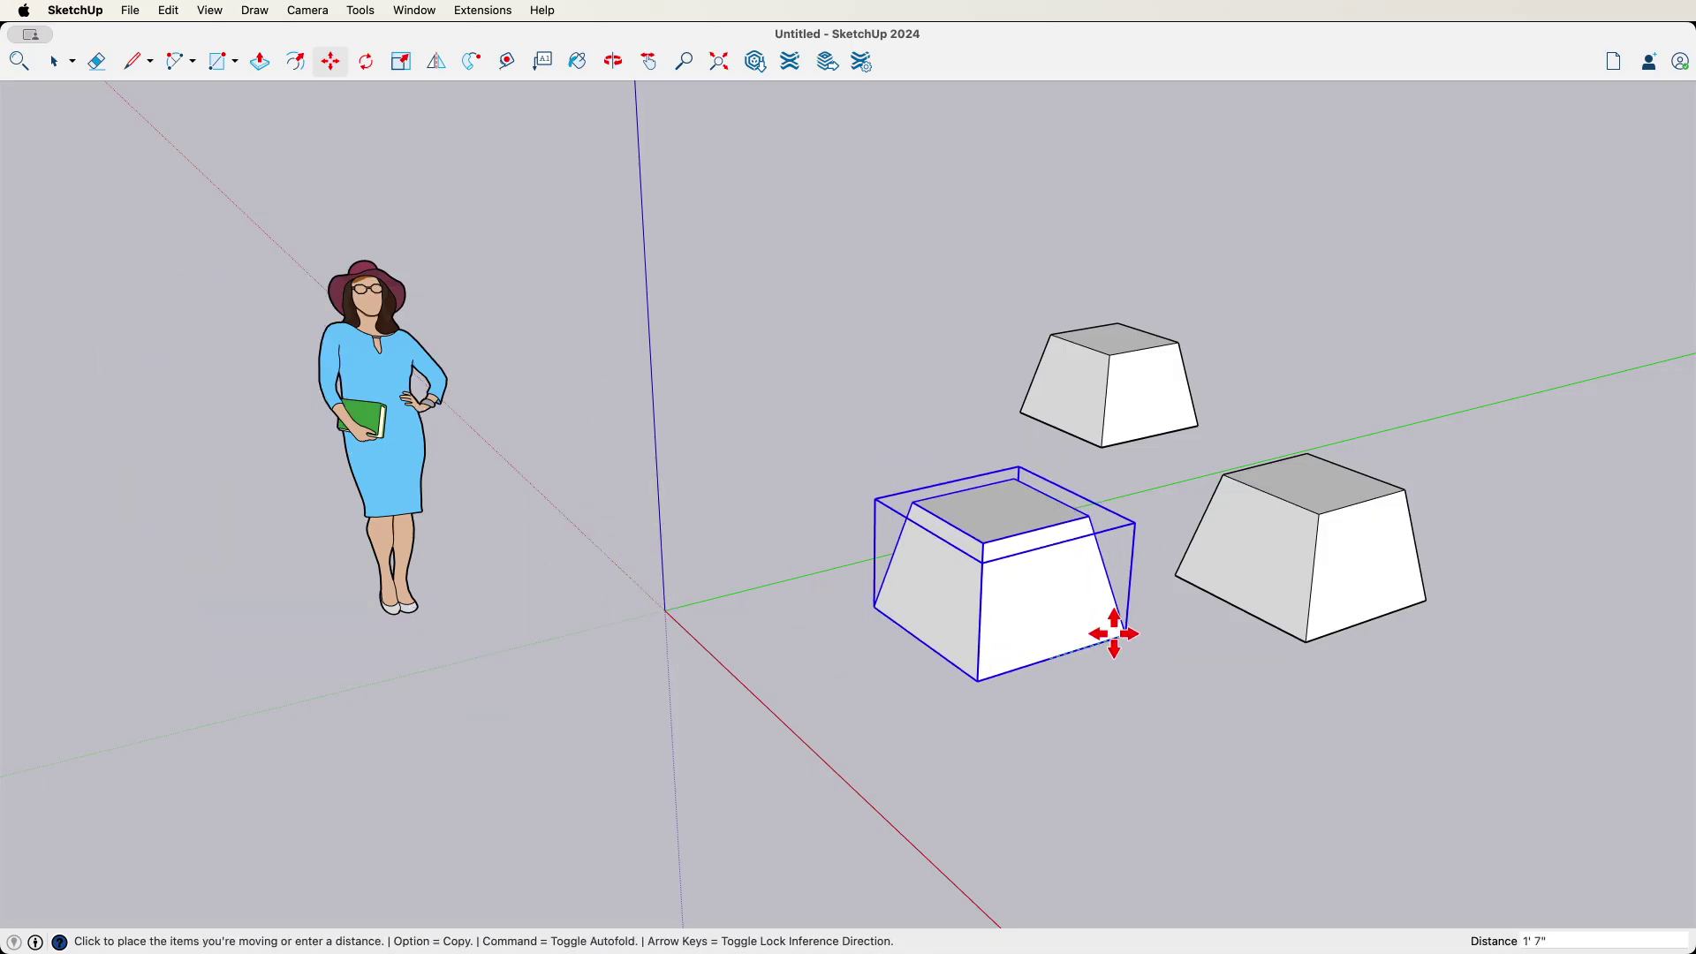
{"action": "key", "text": "space"}
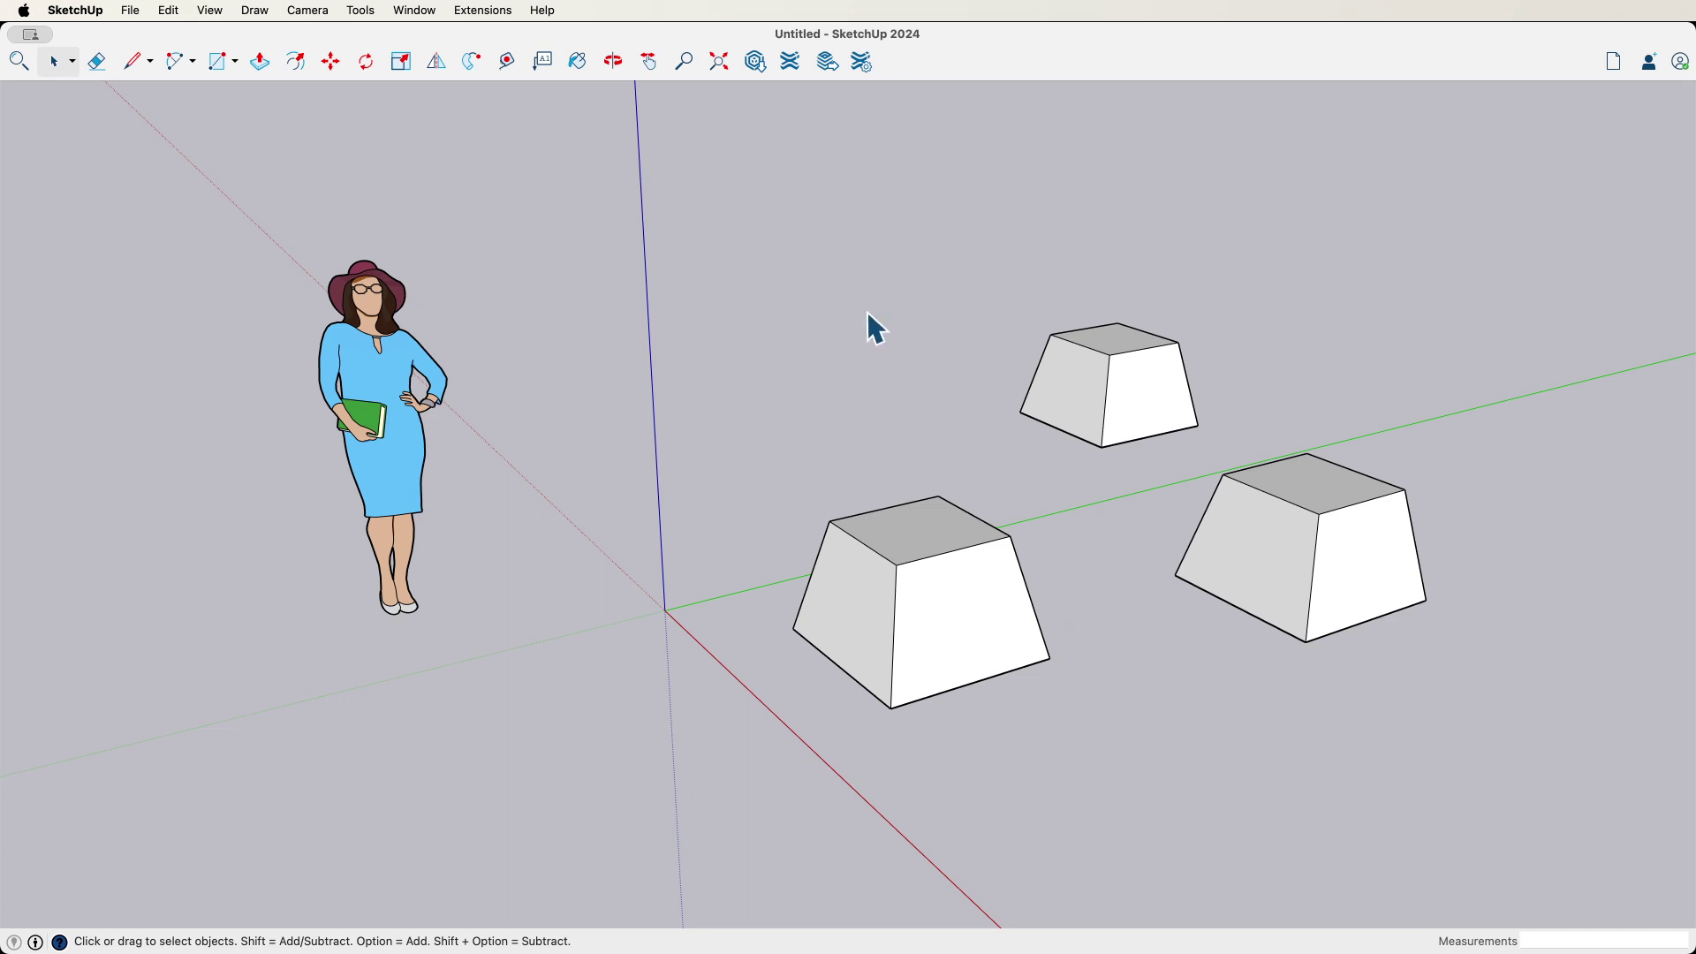
Preselect the front block and move it about 2' 1" forward by its bounding box's top left corner
{"action": "left_click", "coordinate": [920, 603]}
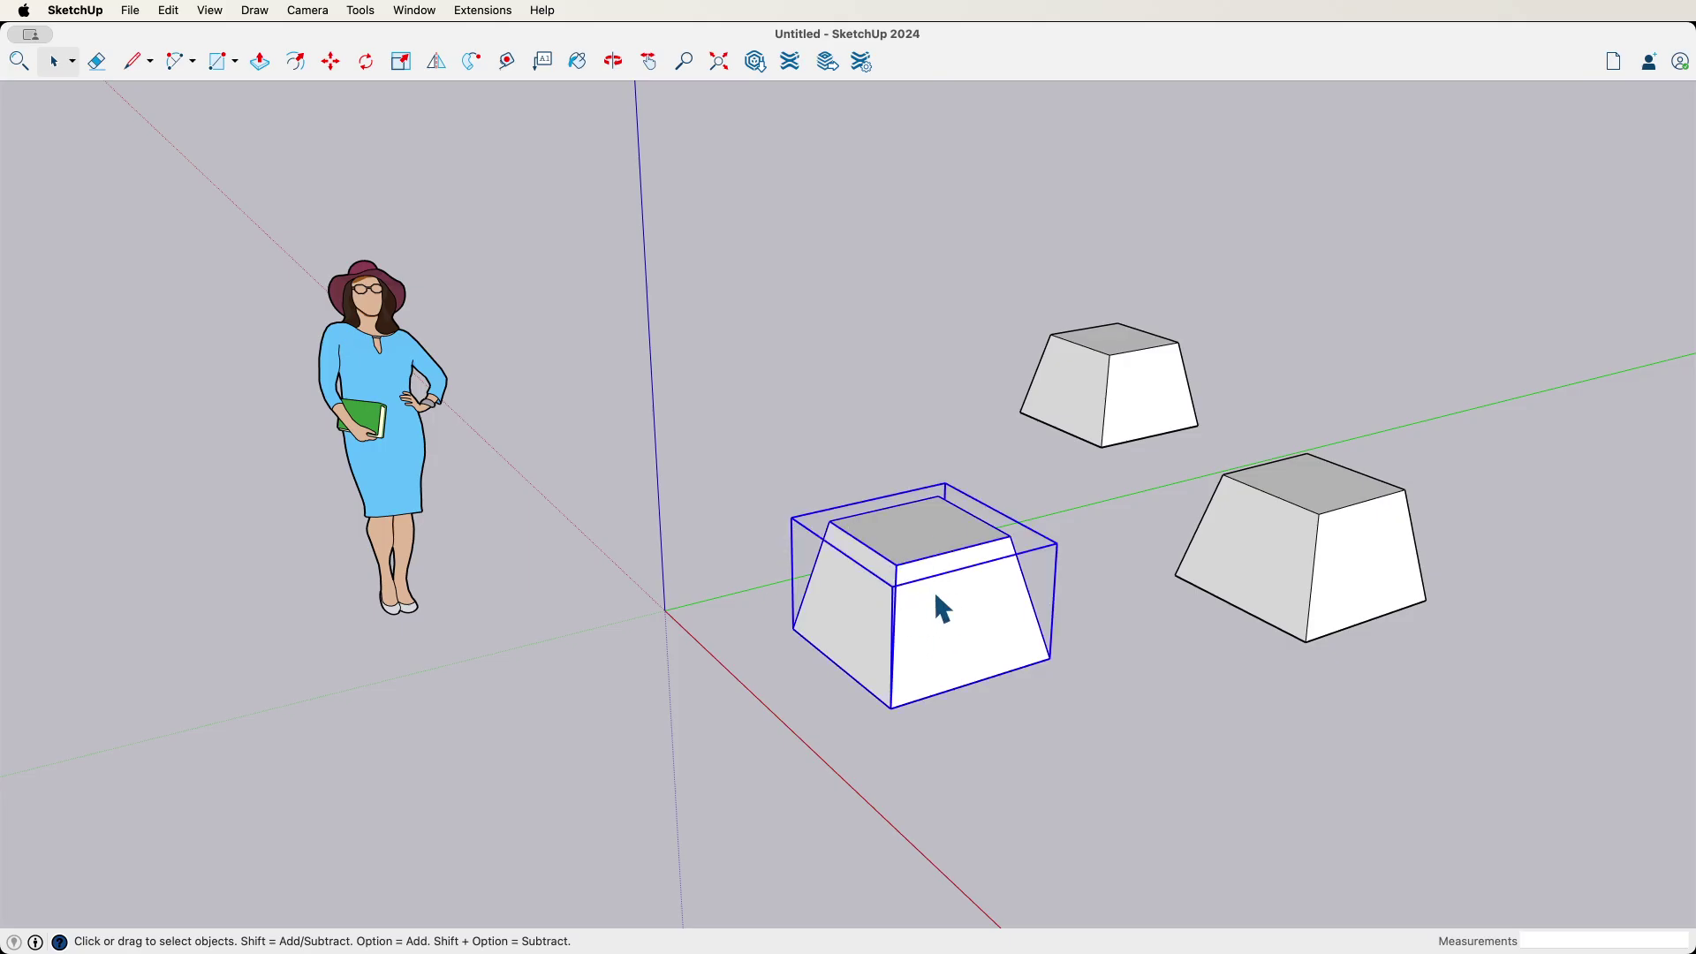
{"action": "key", "text": "m"}
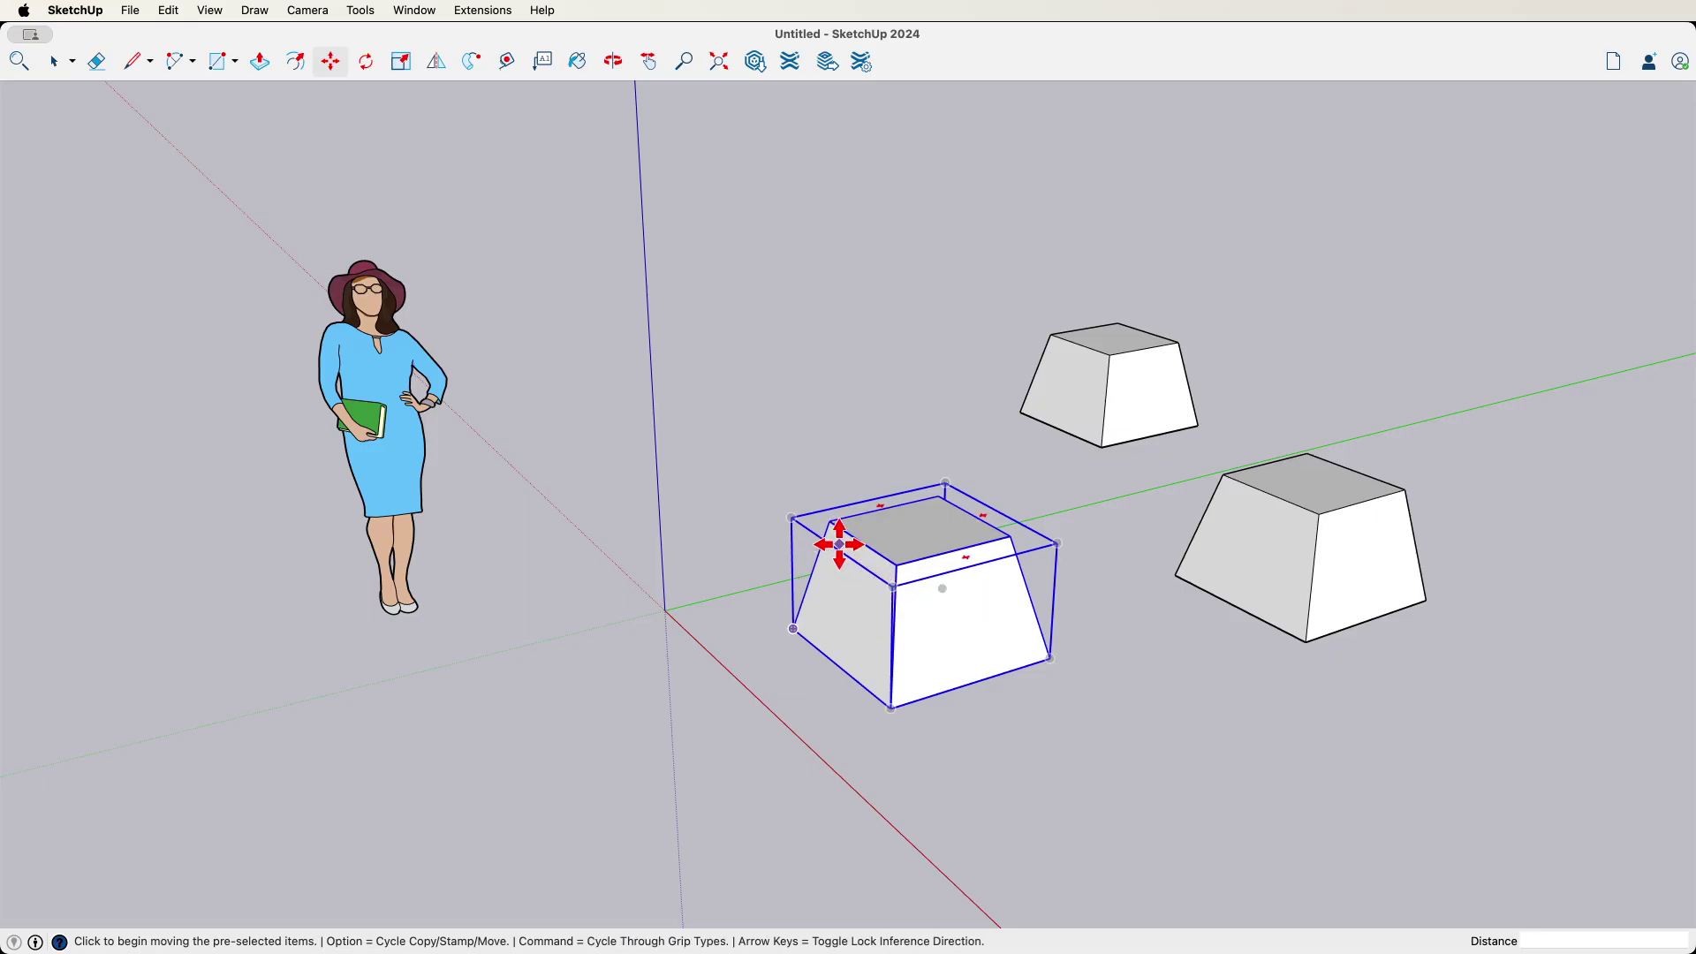
{"action": "left_click", "coordinate": [791, 520]}
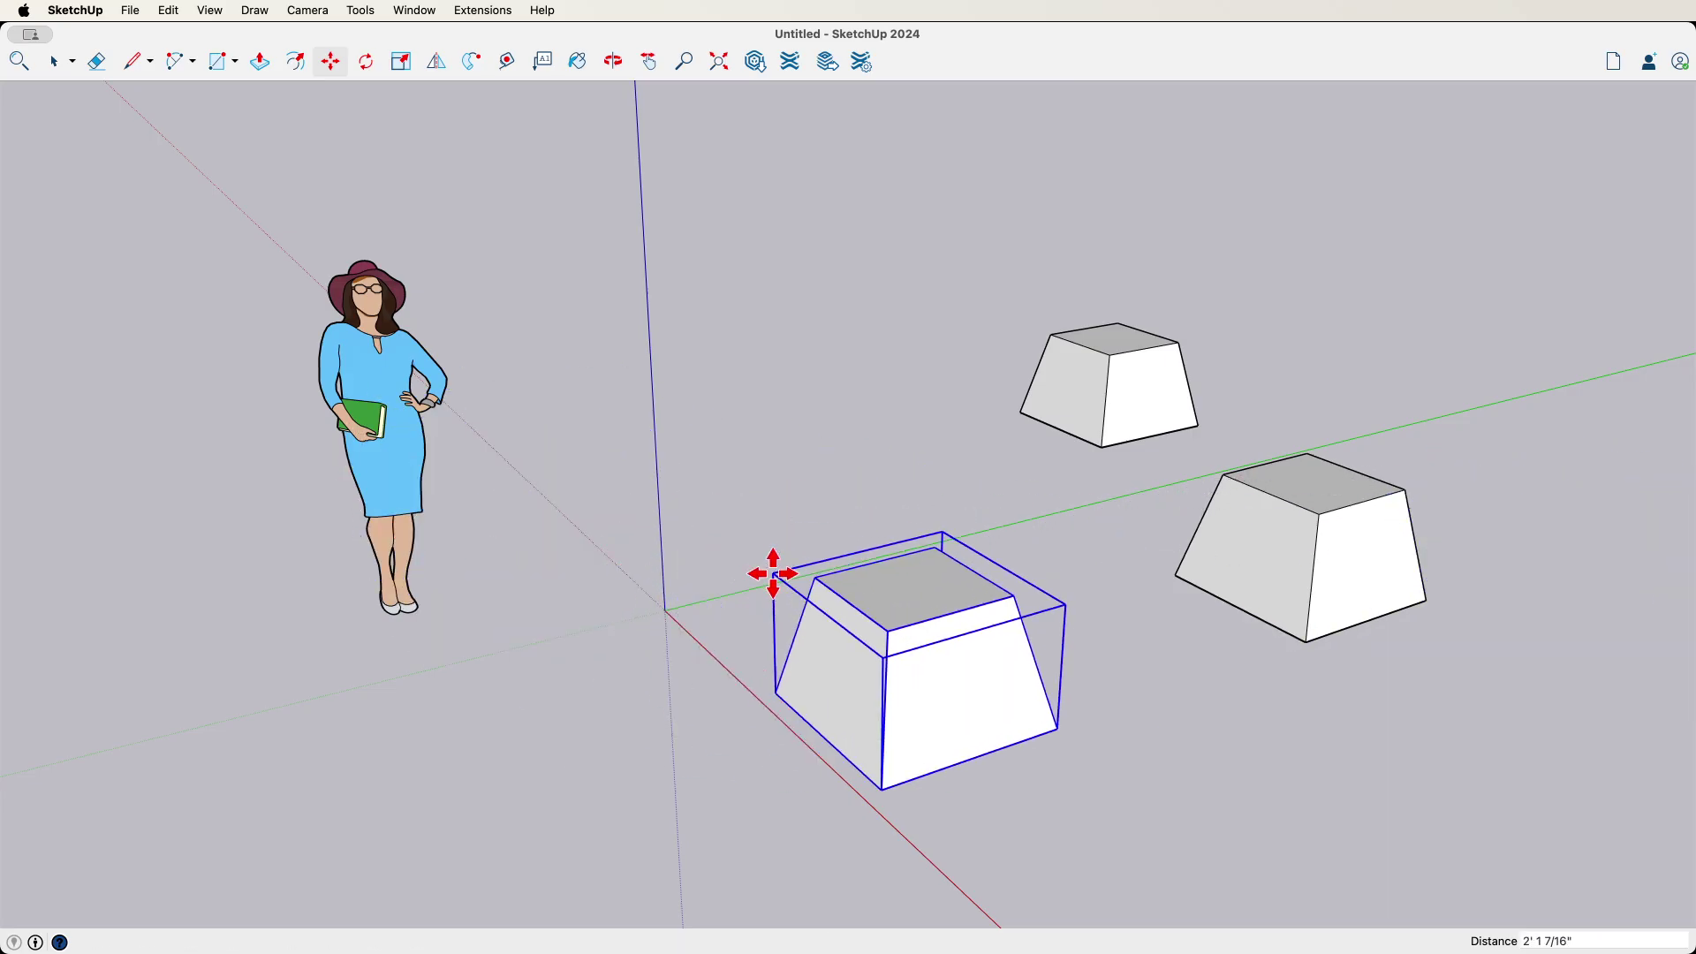
{"action": "left_click", "coordinate": [776, 576]}
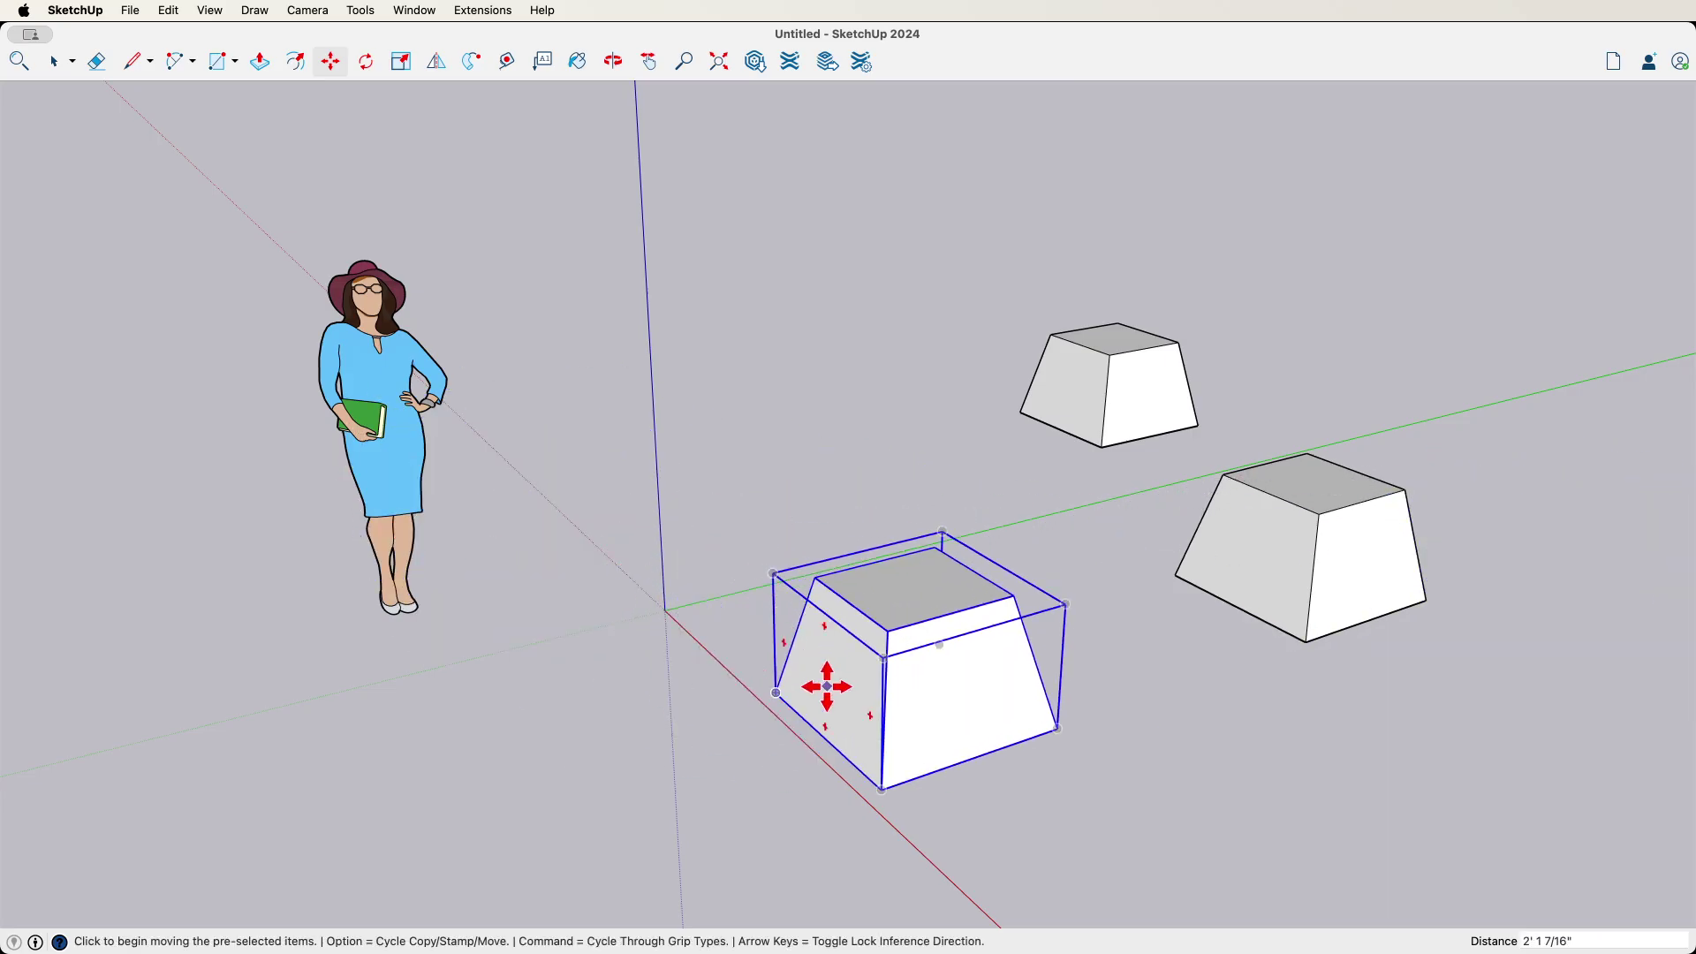
Snap the front block's bottom right corner onto the right block's bottom front corner, and move it back away about 5' 2"
{"action": "left_click", "coordinate": [1058, 729]}
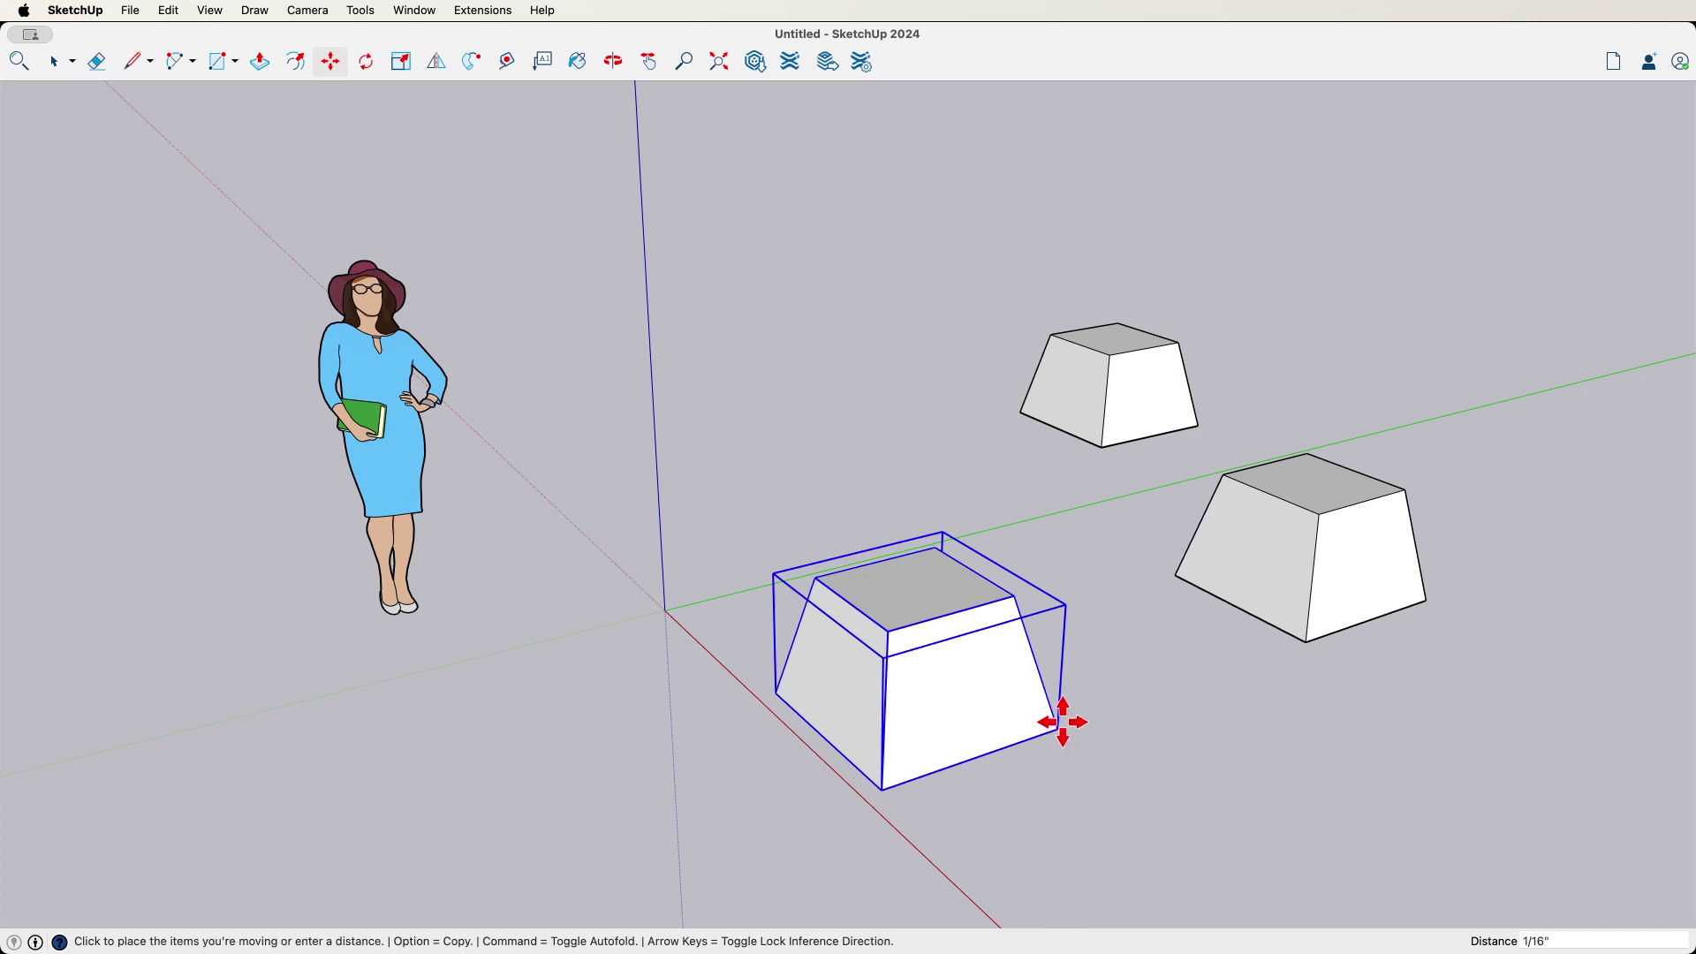
{"action": "left_click", "coordinate": [1305, 642]}
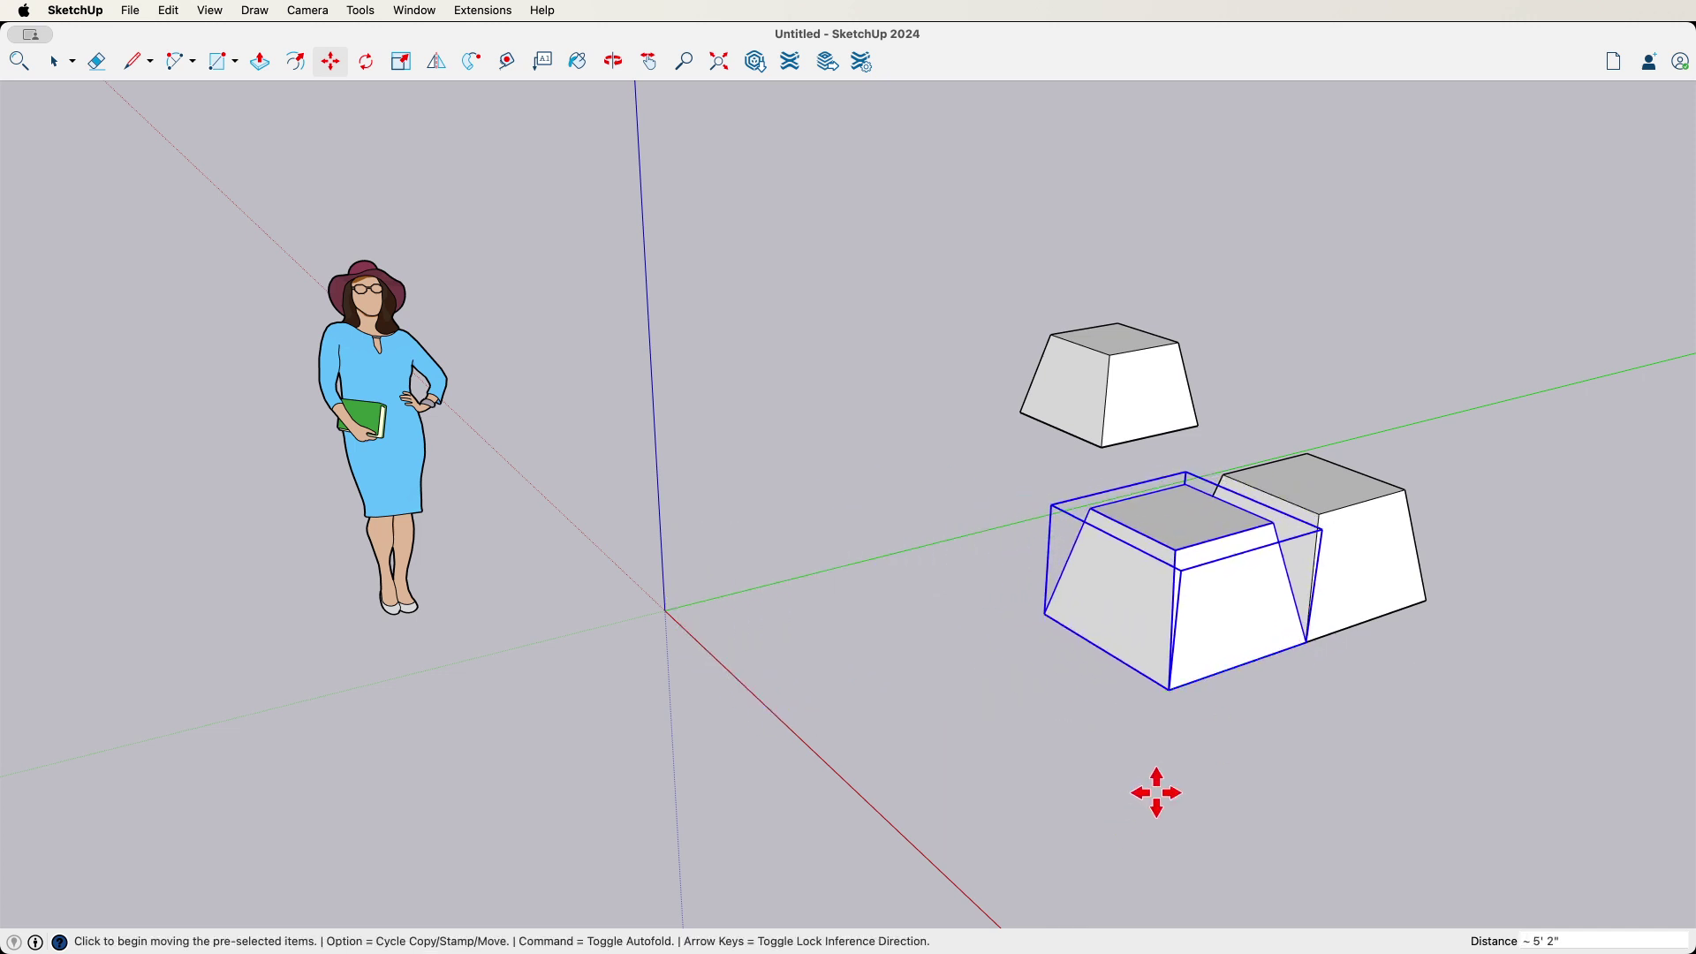
{"action": "left_click", "coordinate": [1305, 642]}
{"action": "left_click", "coordinate": [1043, 720]}
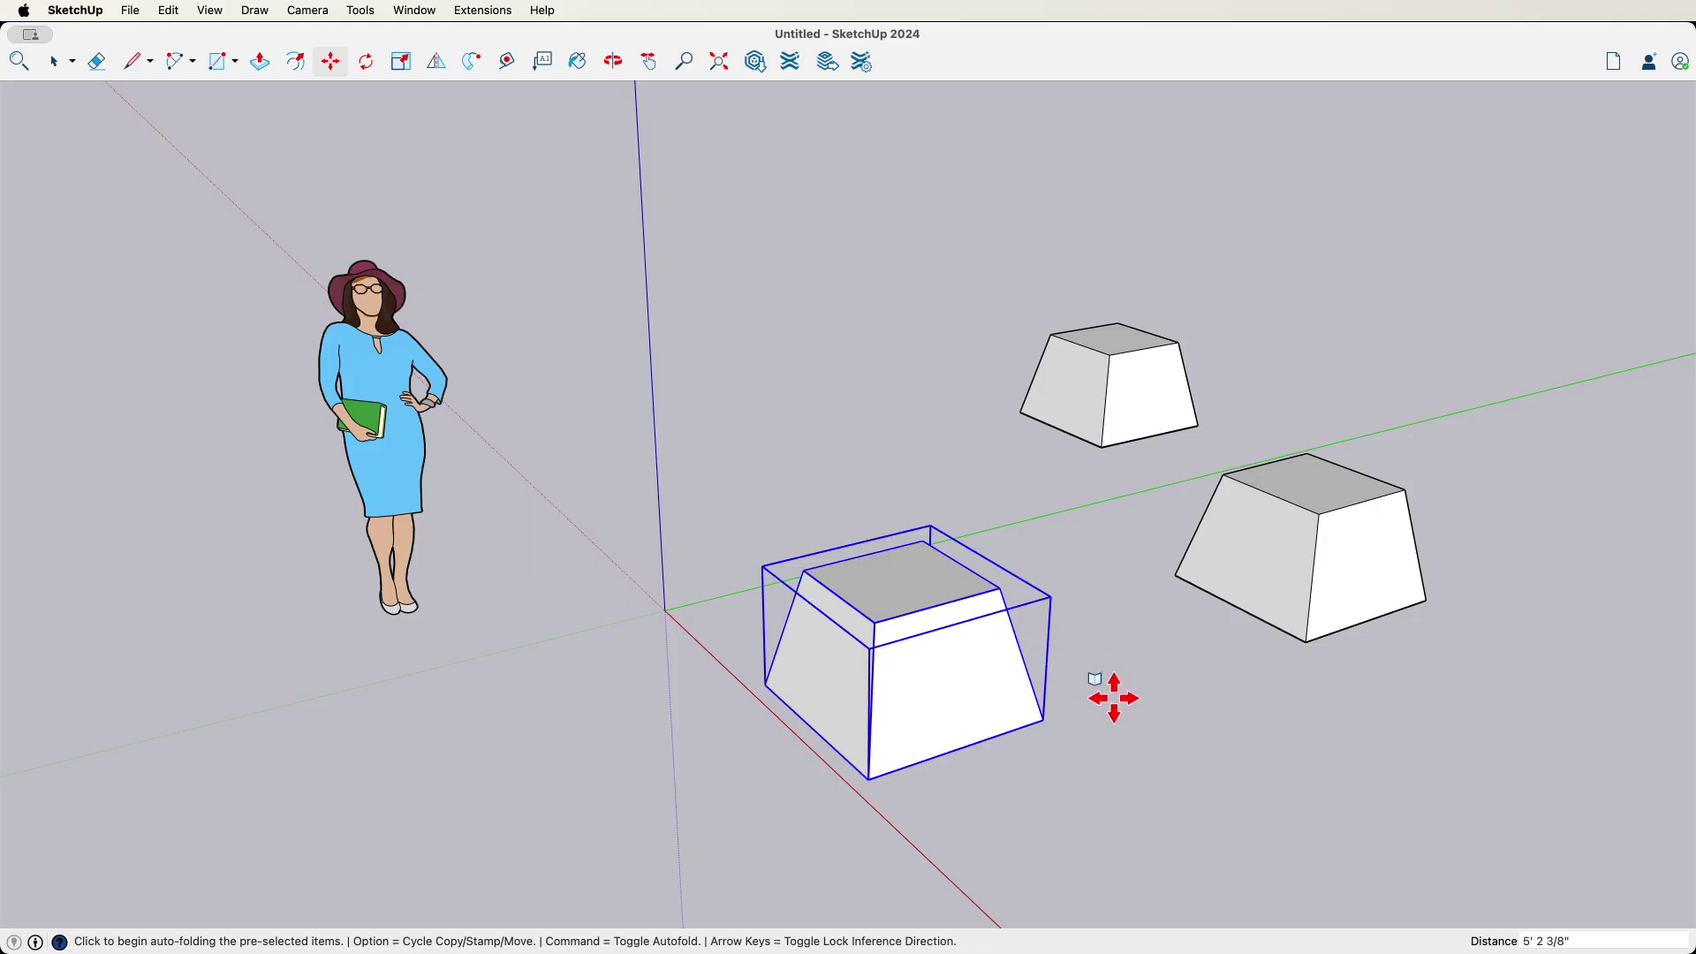
Try moving the front block using the right and rear blocks' bottom front corners as references, and by its own bottom right corner
{"action": "key", "text": "space"}
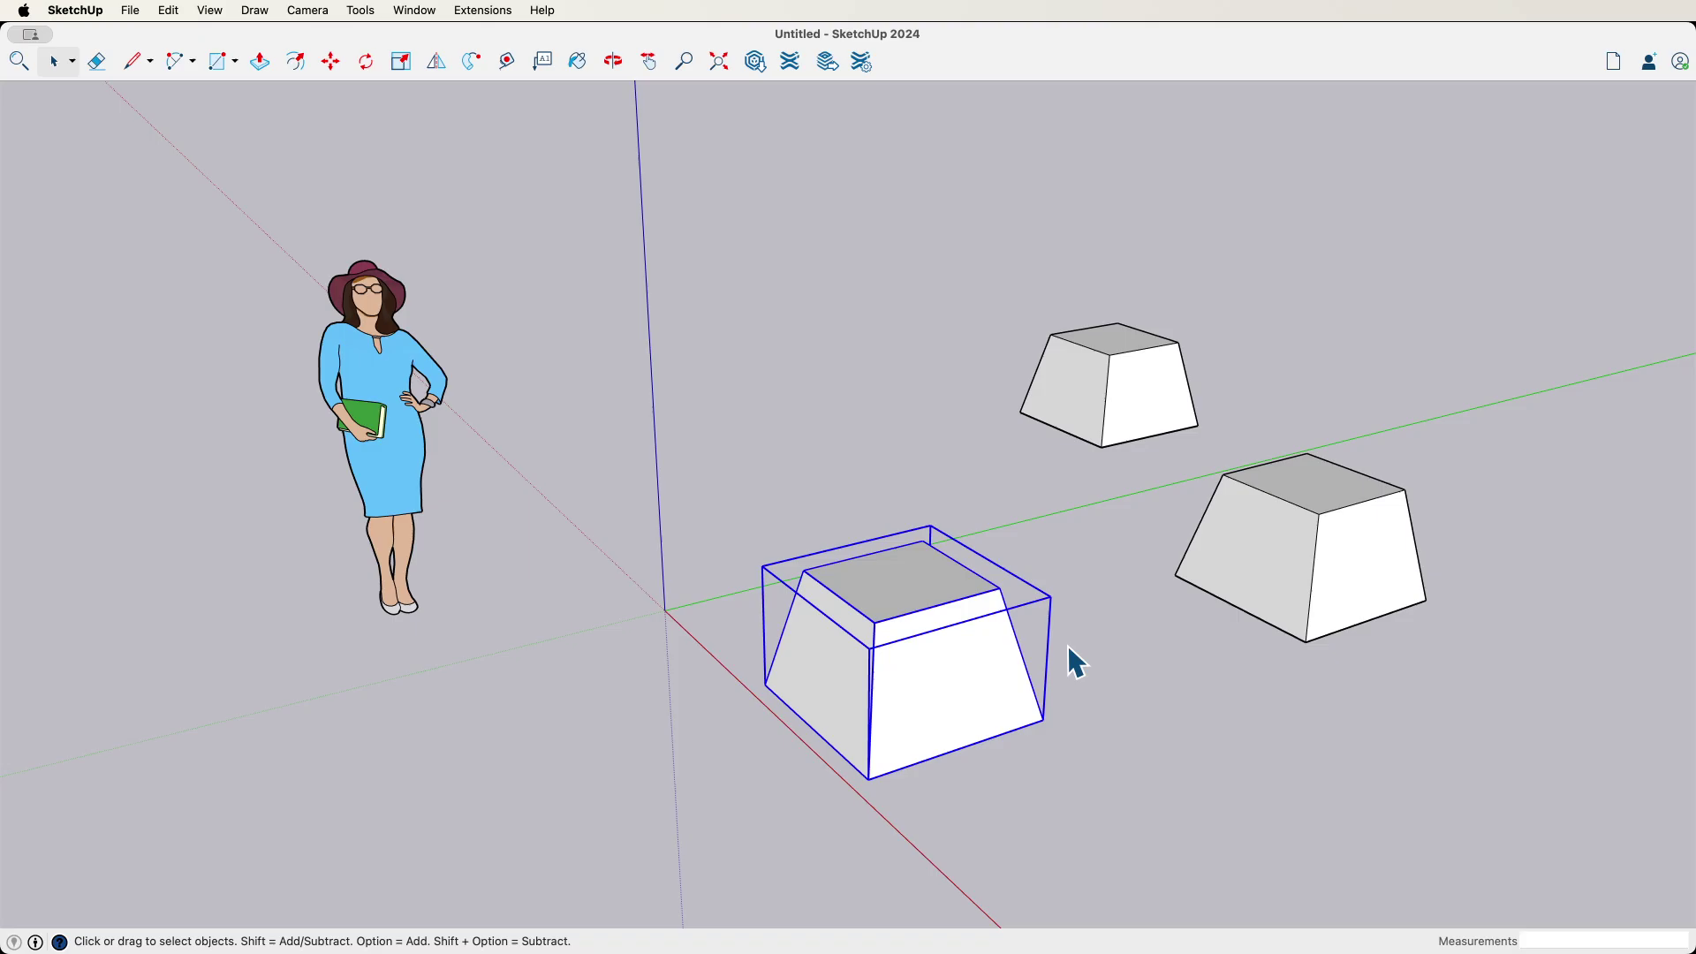
{"action": "key", "text": "m"}
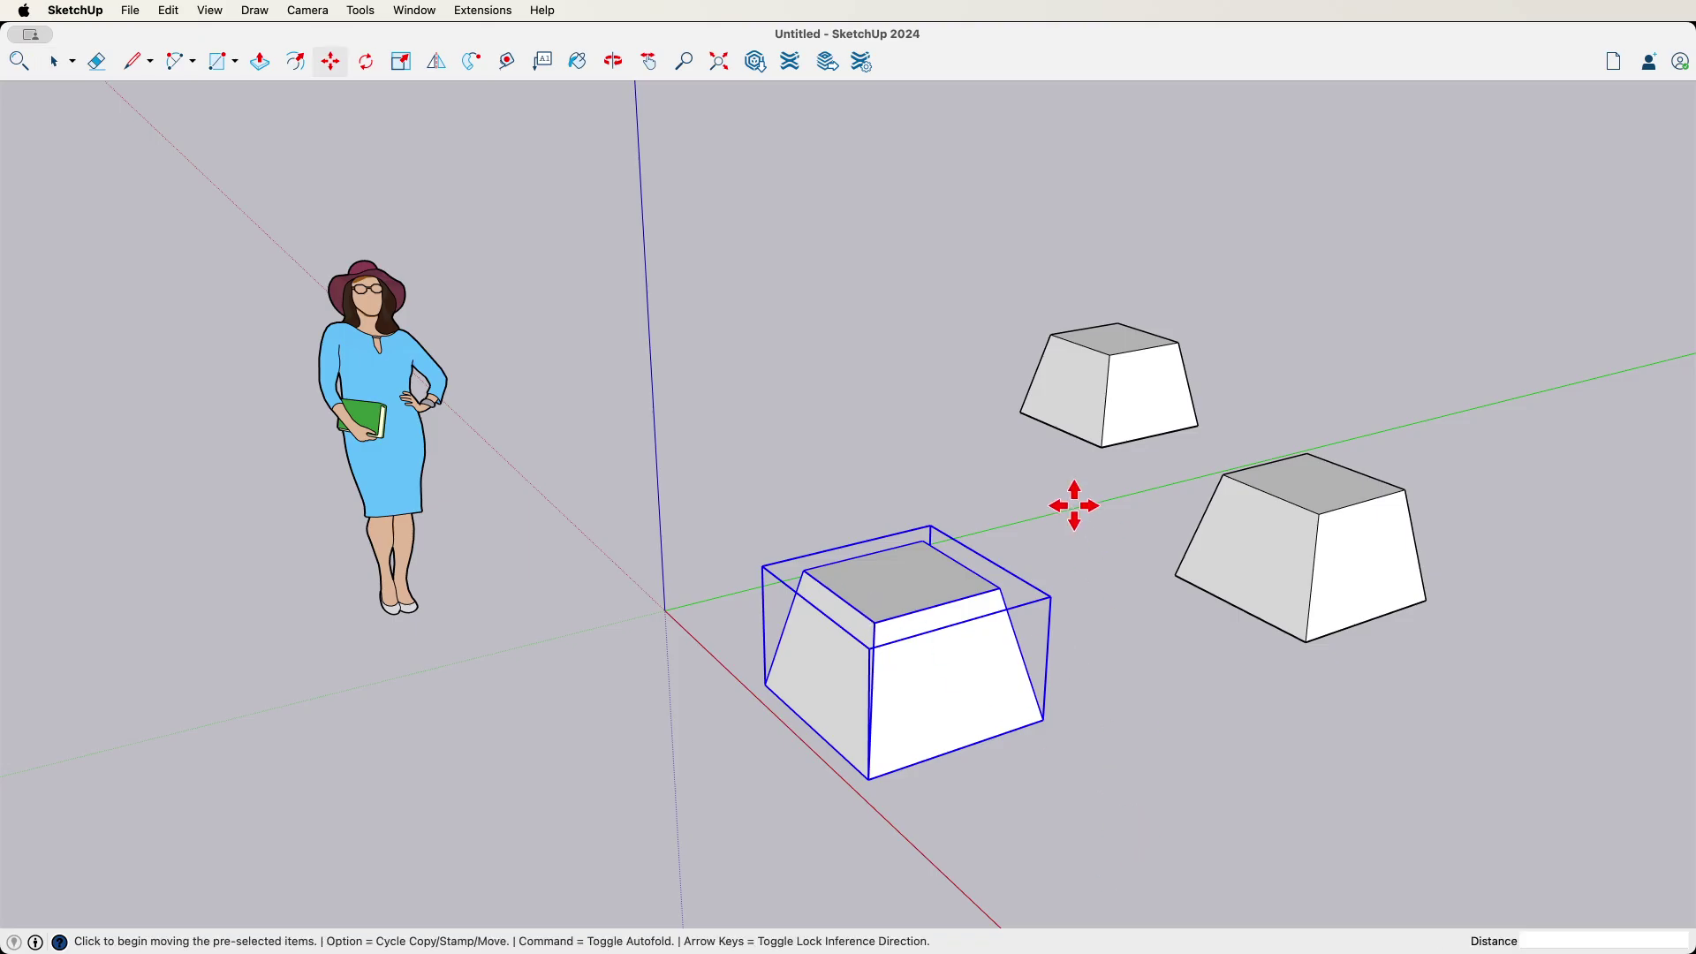
{"action": "left_click", "coordinate": [1304, 638]}
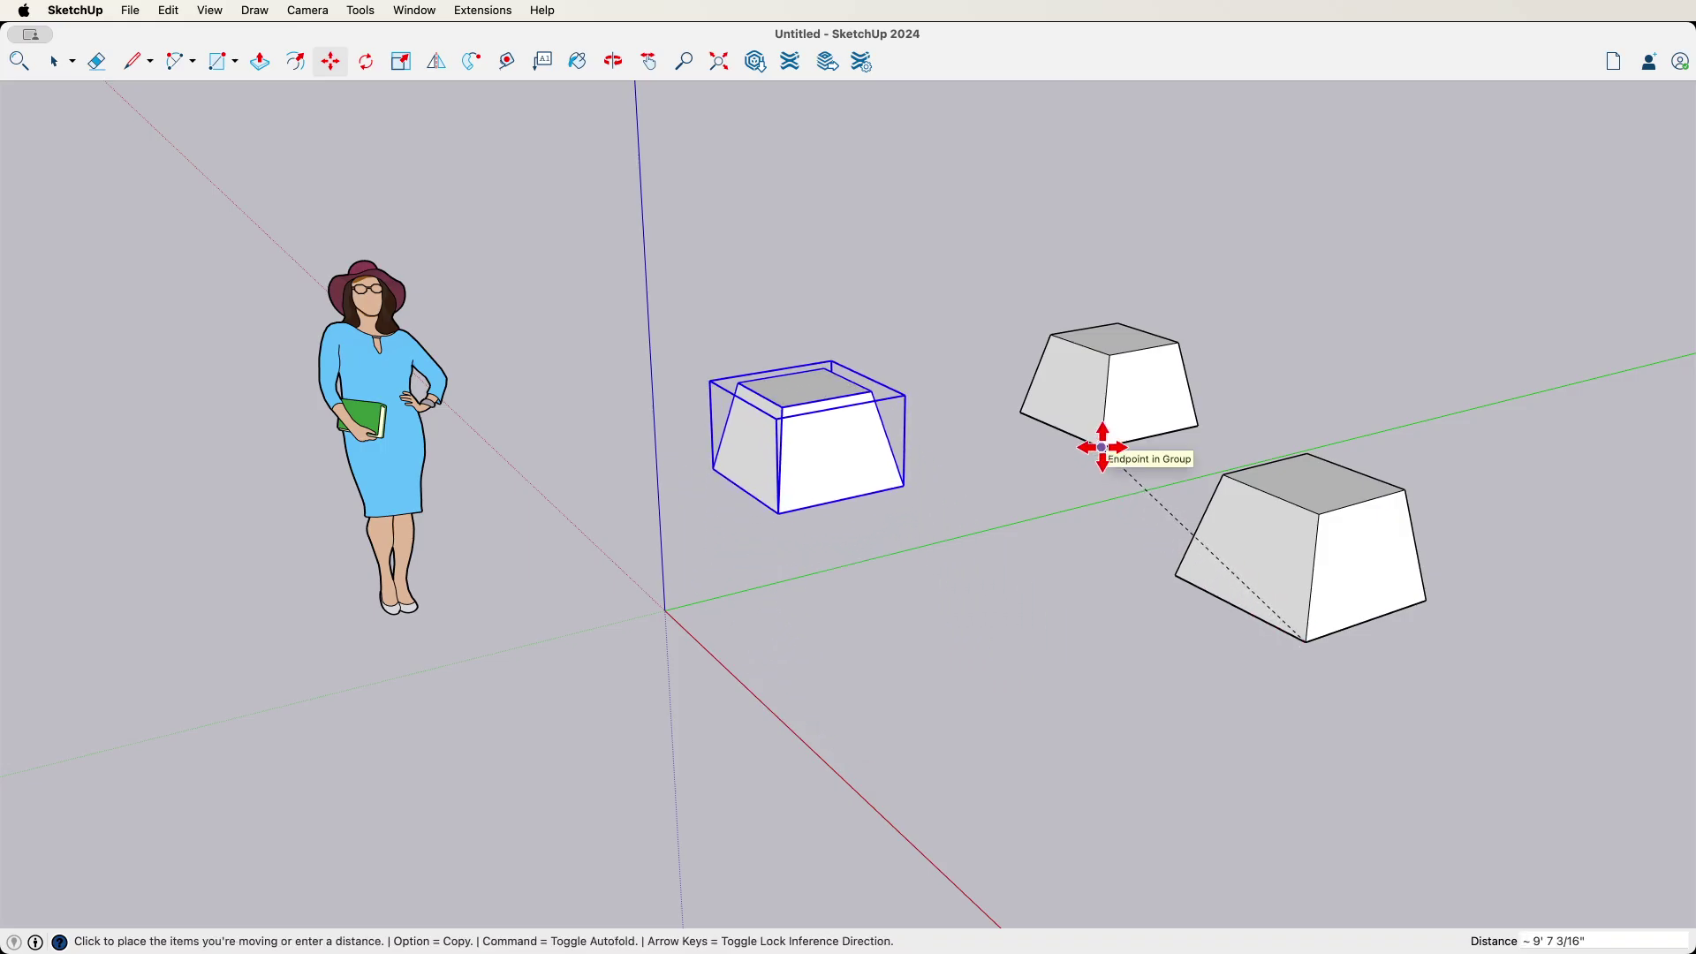
{"action": "key", "text": "Escape"}
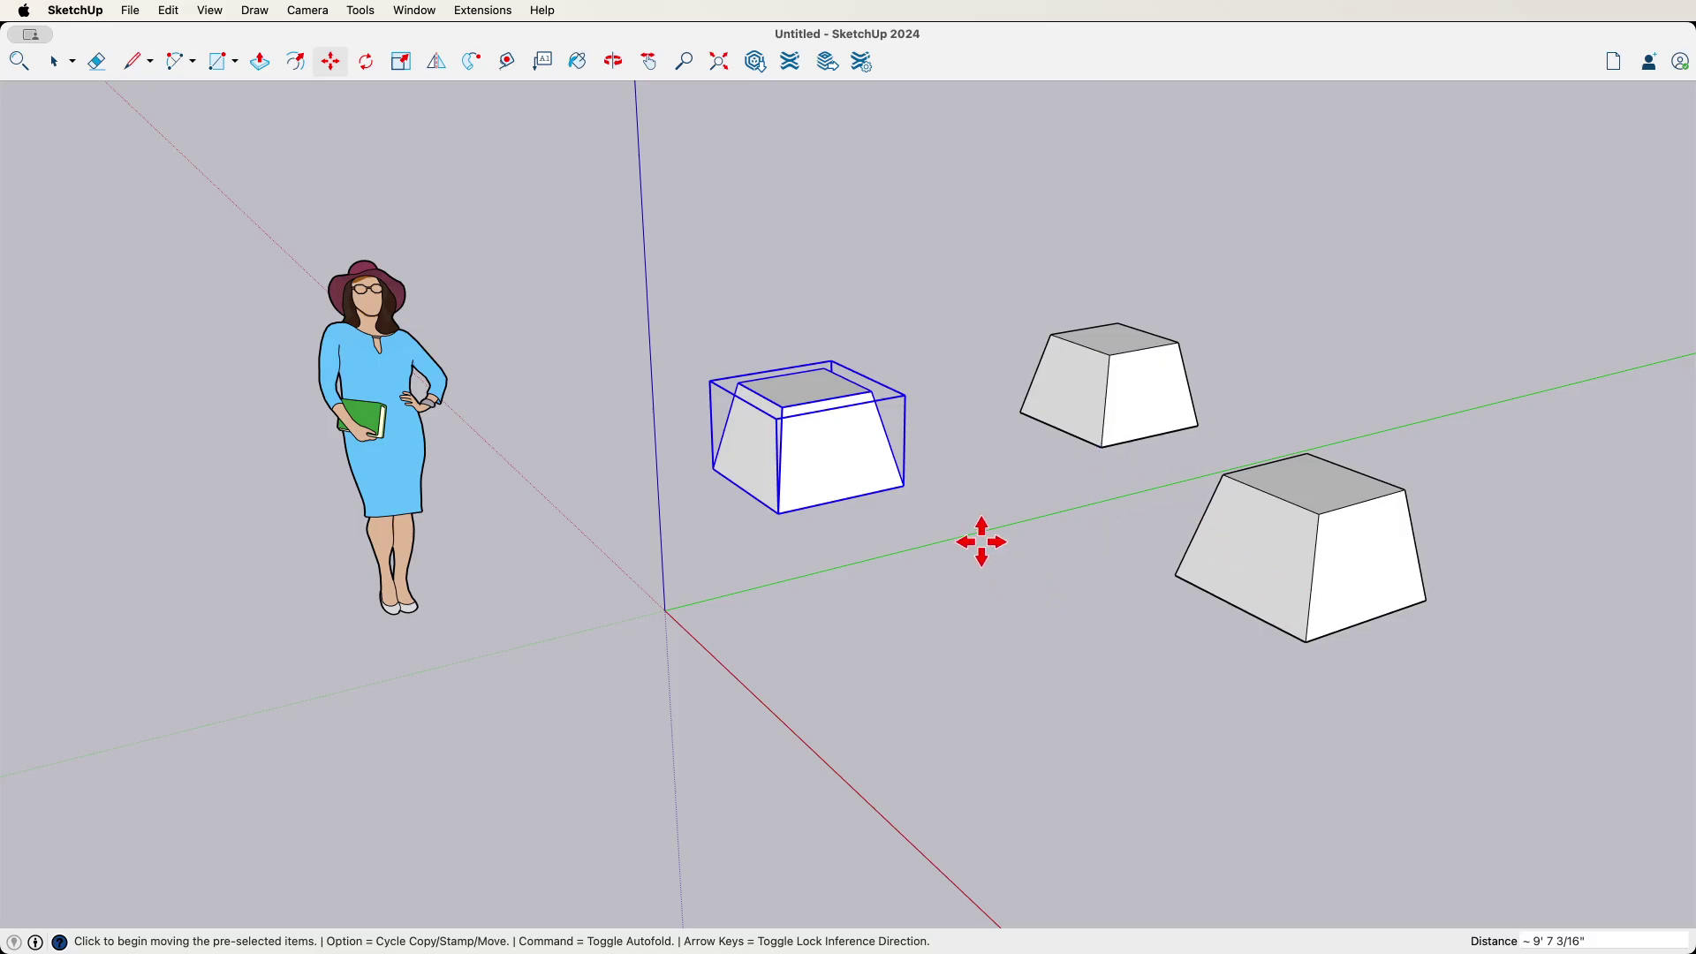
{"action": "left_click_drag", "start_coordinate": [980, 542], "coordinate": [1038, 650]}
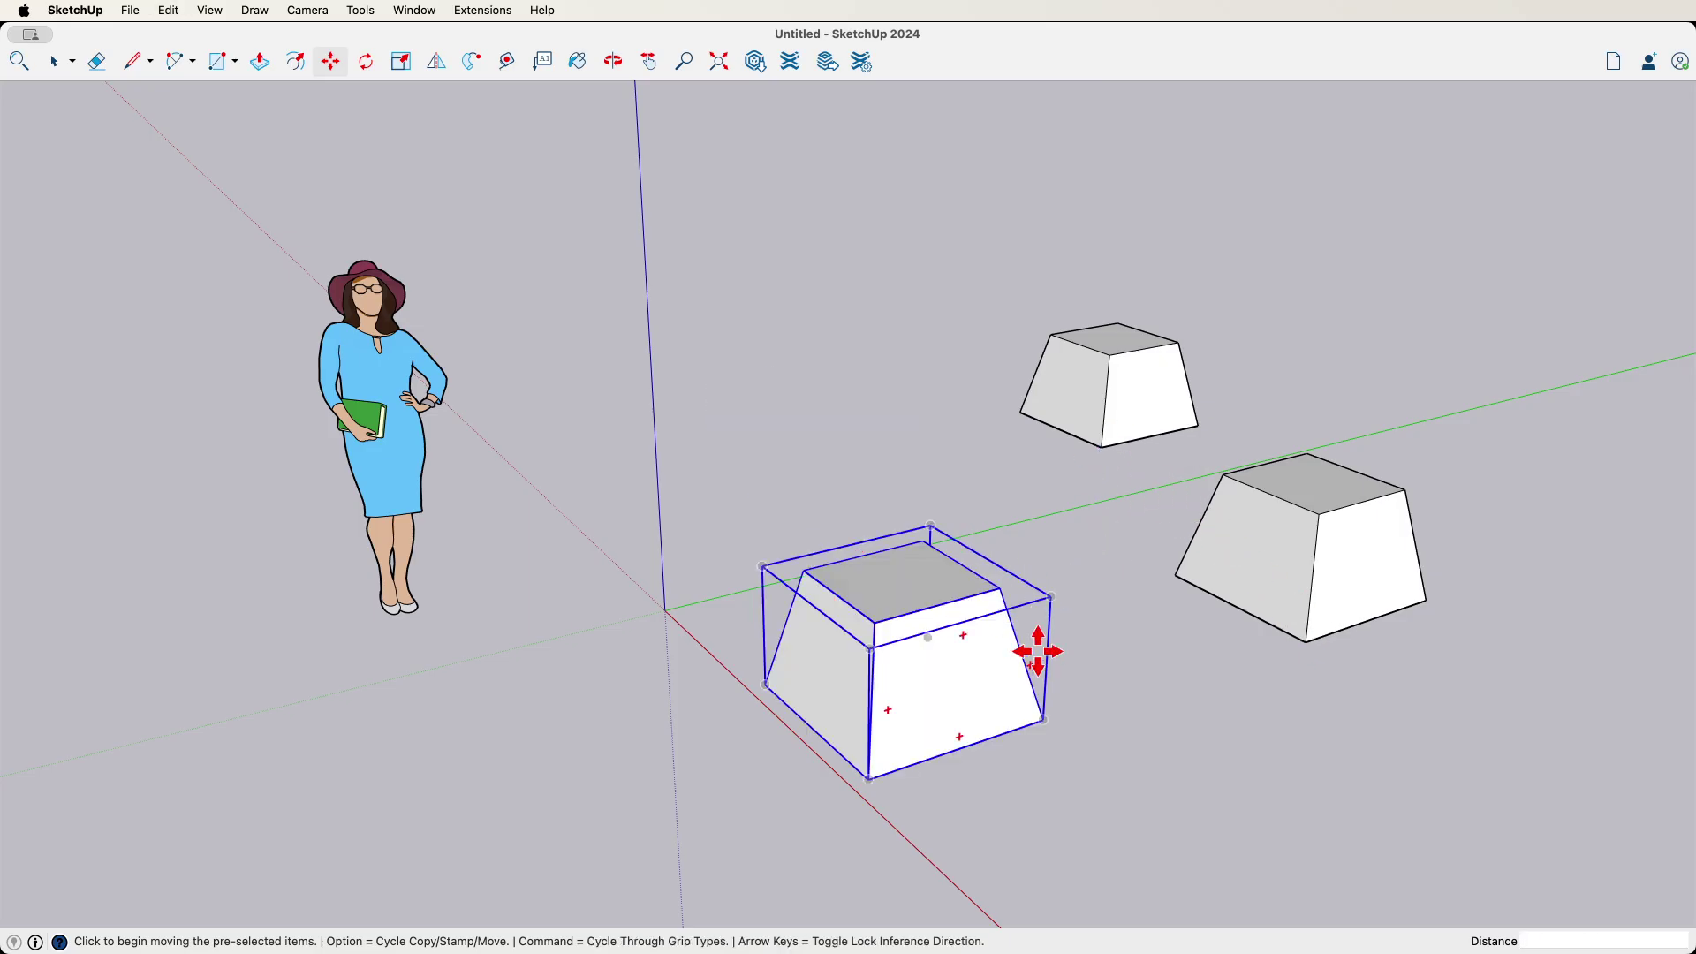
{"action": "left_click", "coordinate": [1072, 727]}
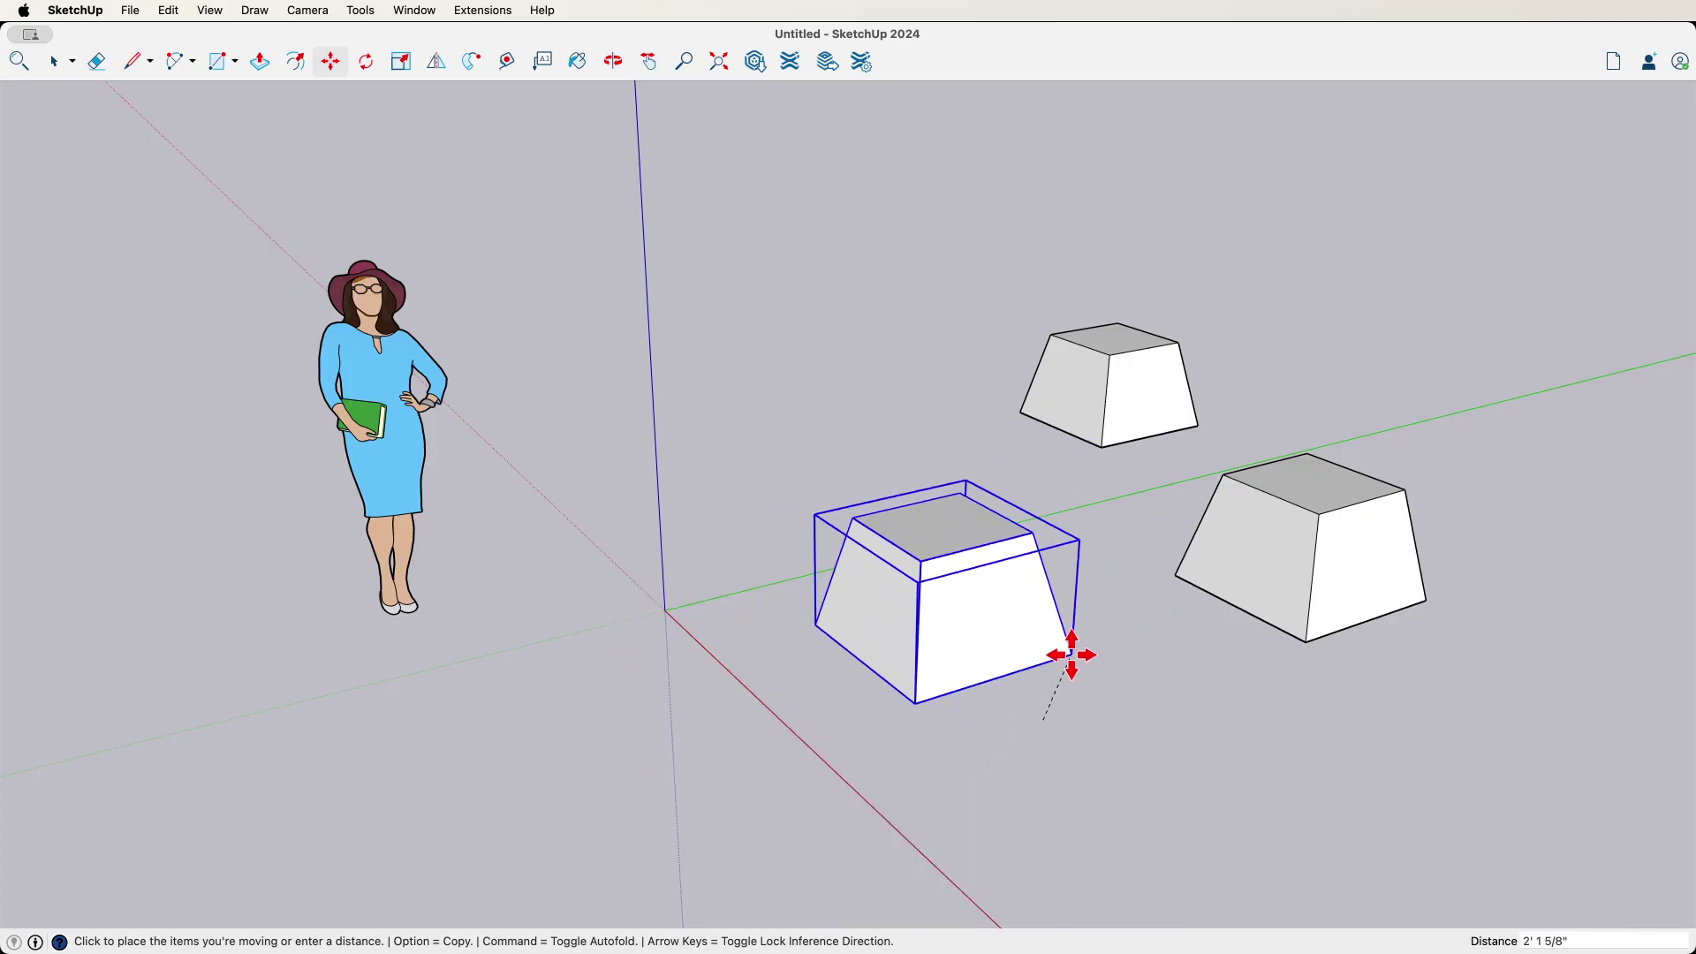
{"action": "key", "text": "space"}
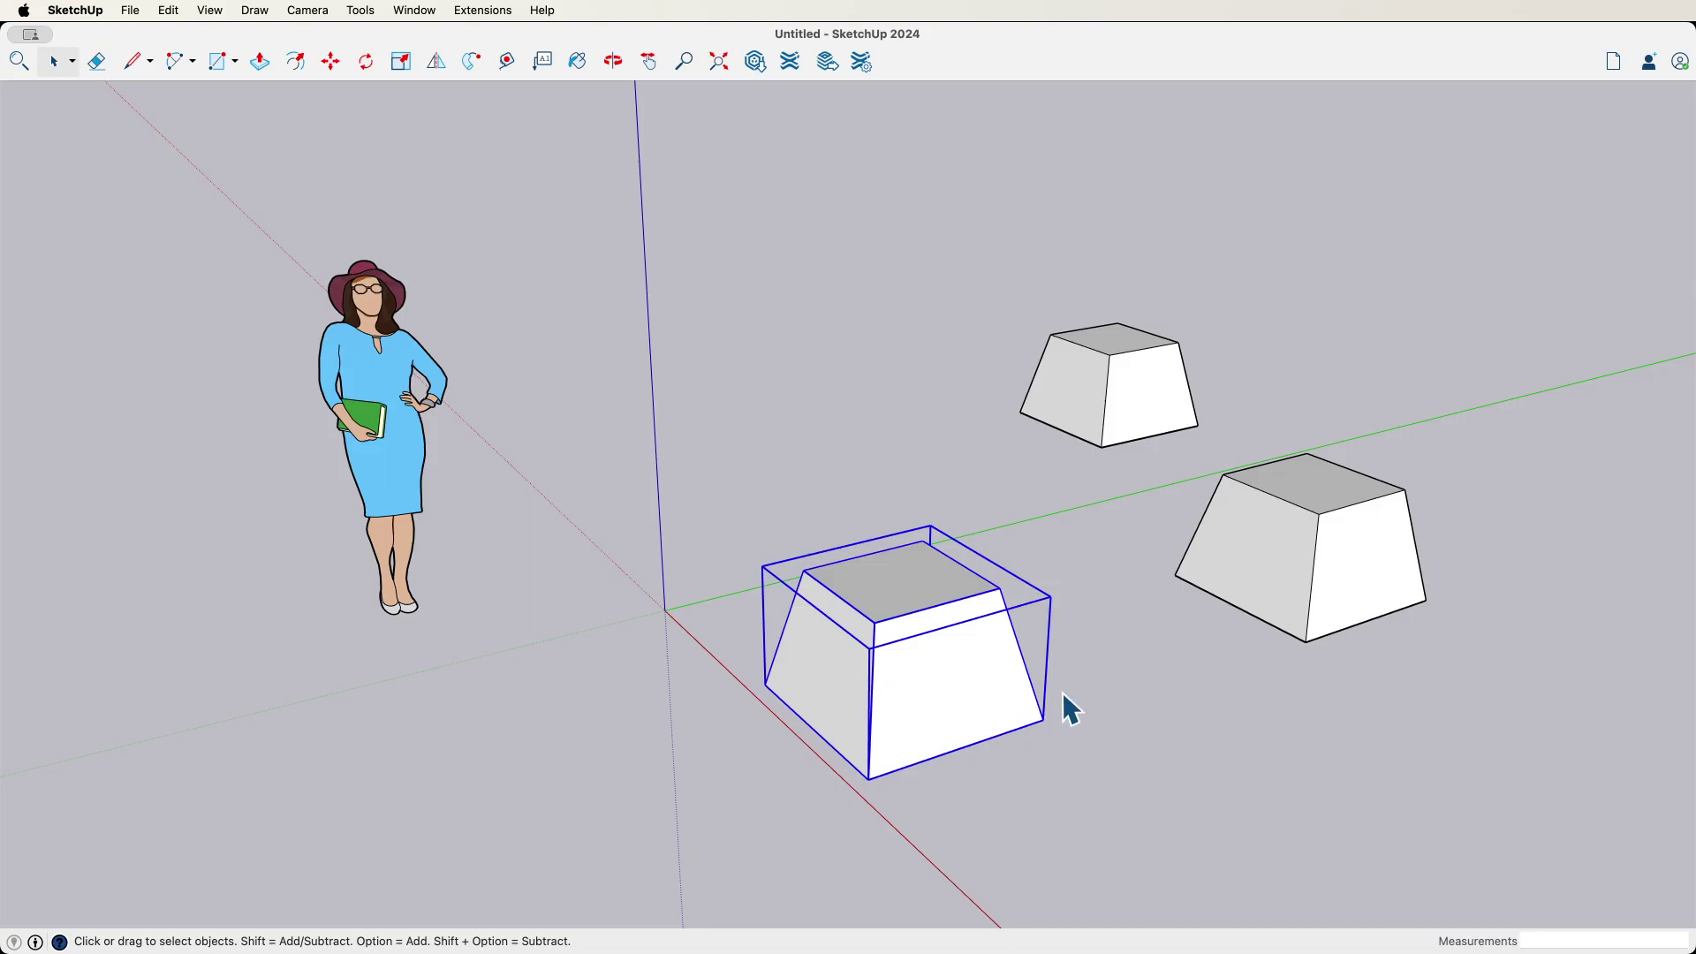
Move the preselected front block by the offset from the right block's bottom front corner to the rear block's, about 9' 7"
{"action": "key", "text": "m"}
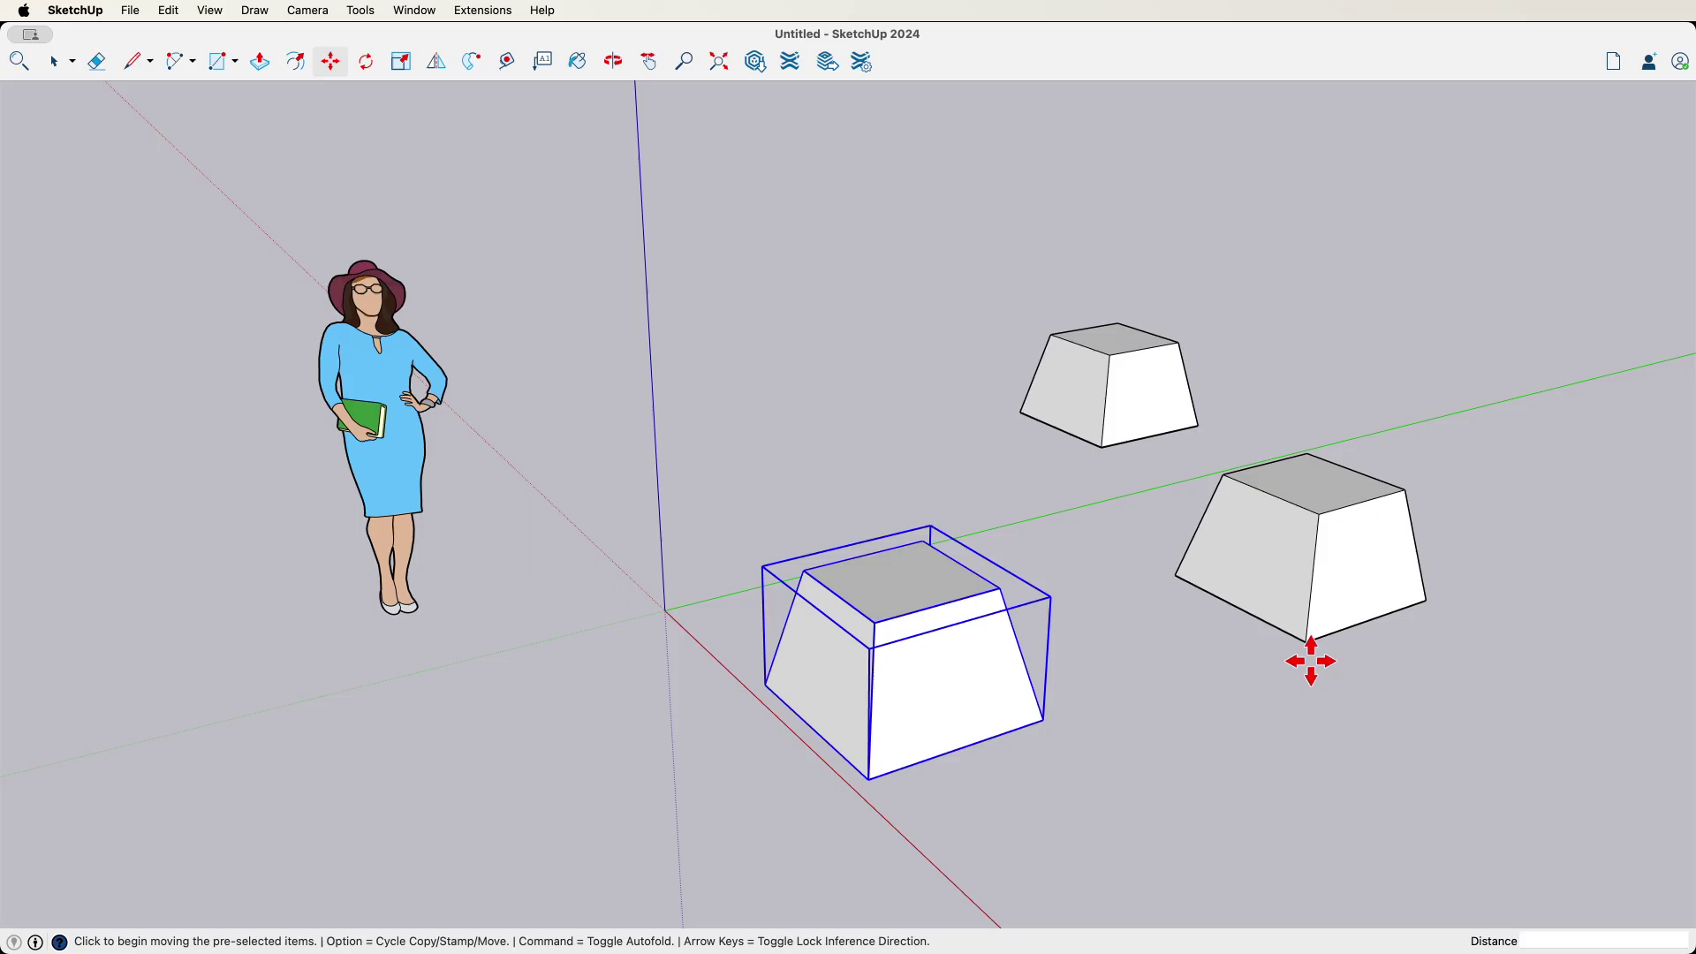
{"action": "left_click", "coordinate": [1308, 643]}
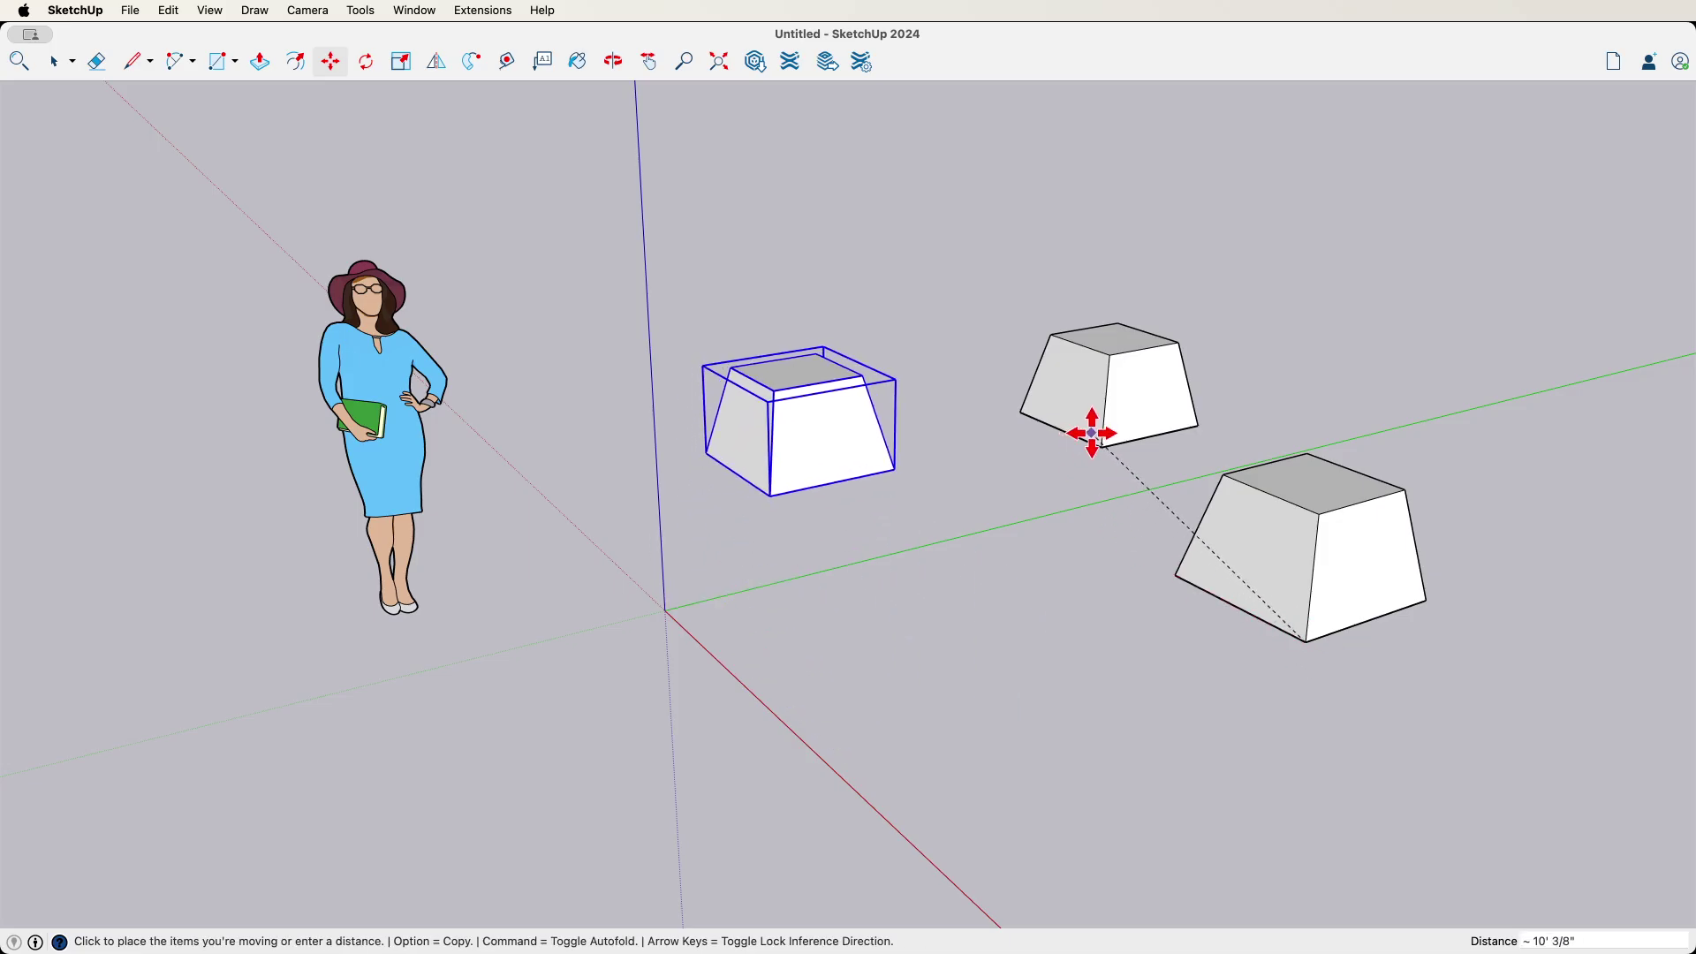
{"action": "key", "text": "Escape"}
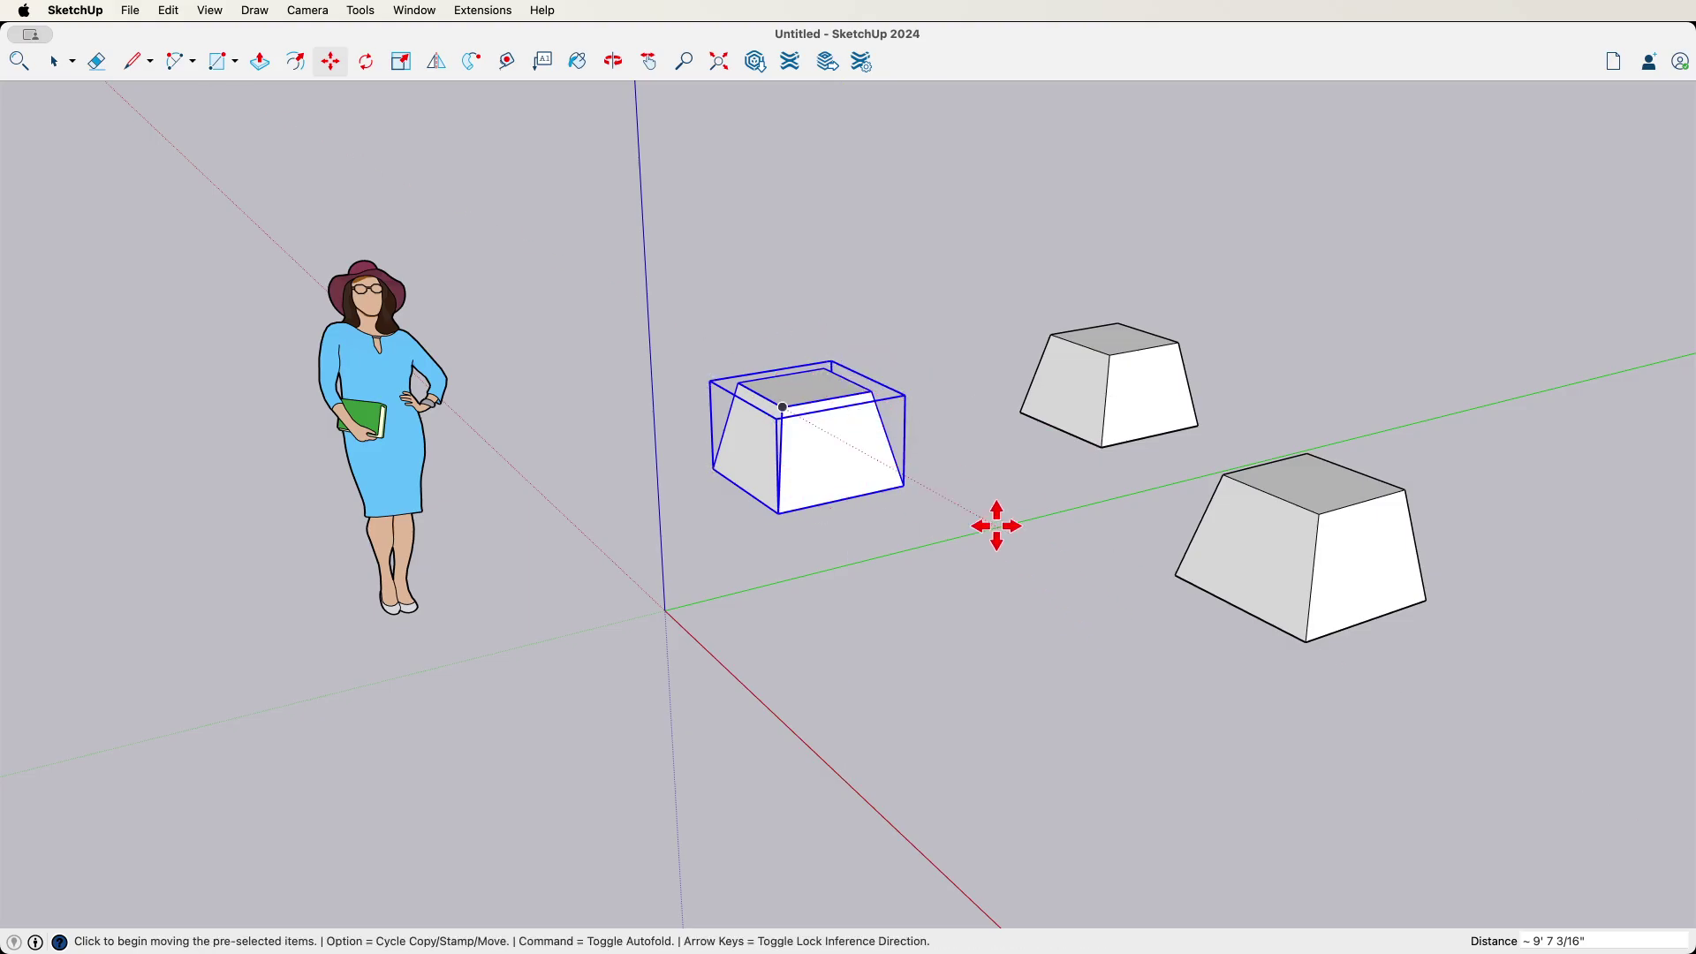
Move the selected block beside the right block, and shift it back about 2' 11" by its bottom front corner
{"action": "left_click", "coordinate": [903, 486]}
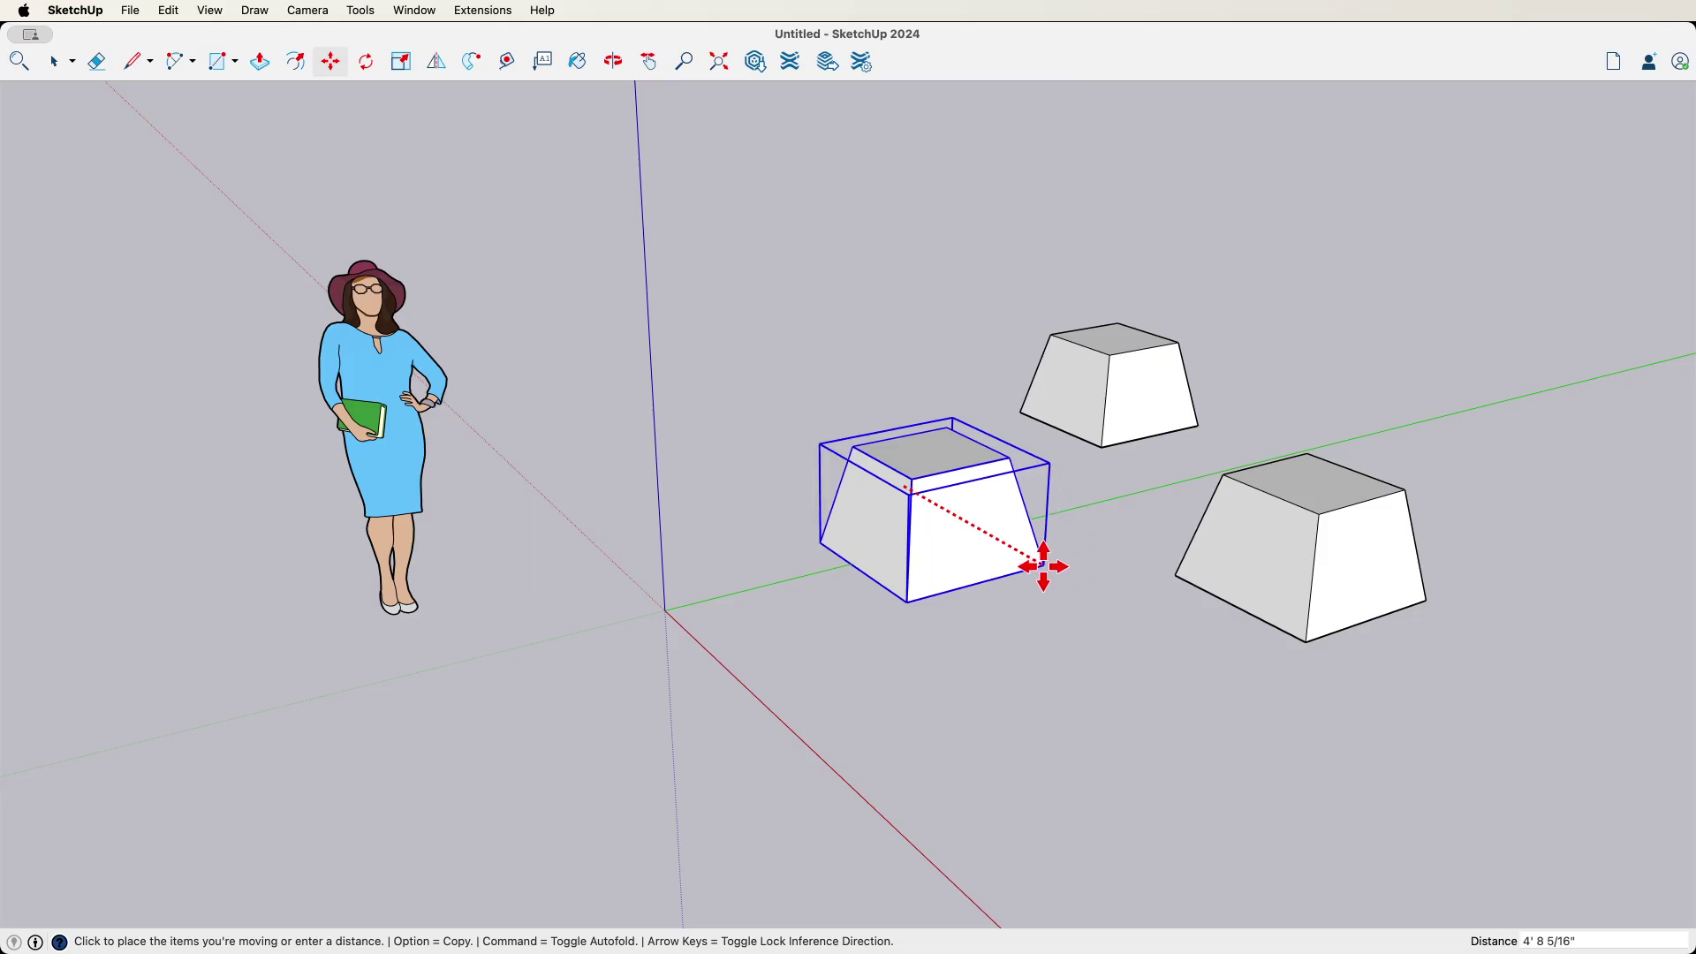
{"action": "left_click", "coordinate": [1308, 641]}
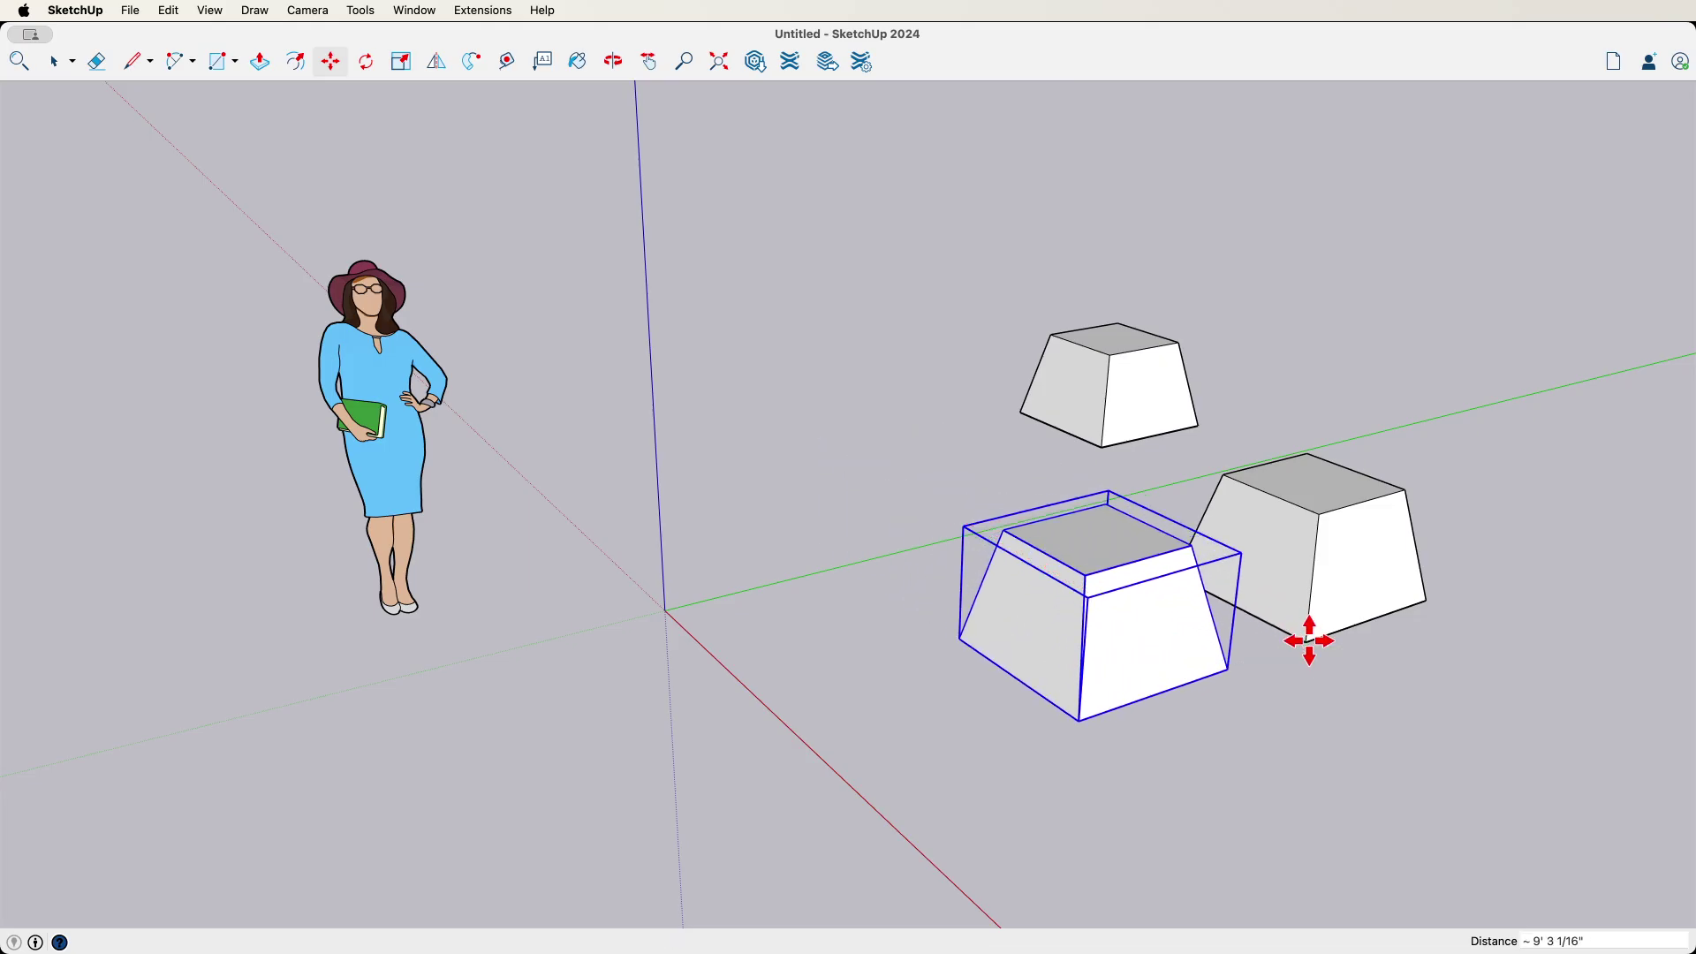
{"action": "left_click", "coordinate": [1077, 722]}
{"action": "left_click", "coordinate": [877, 711]}
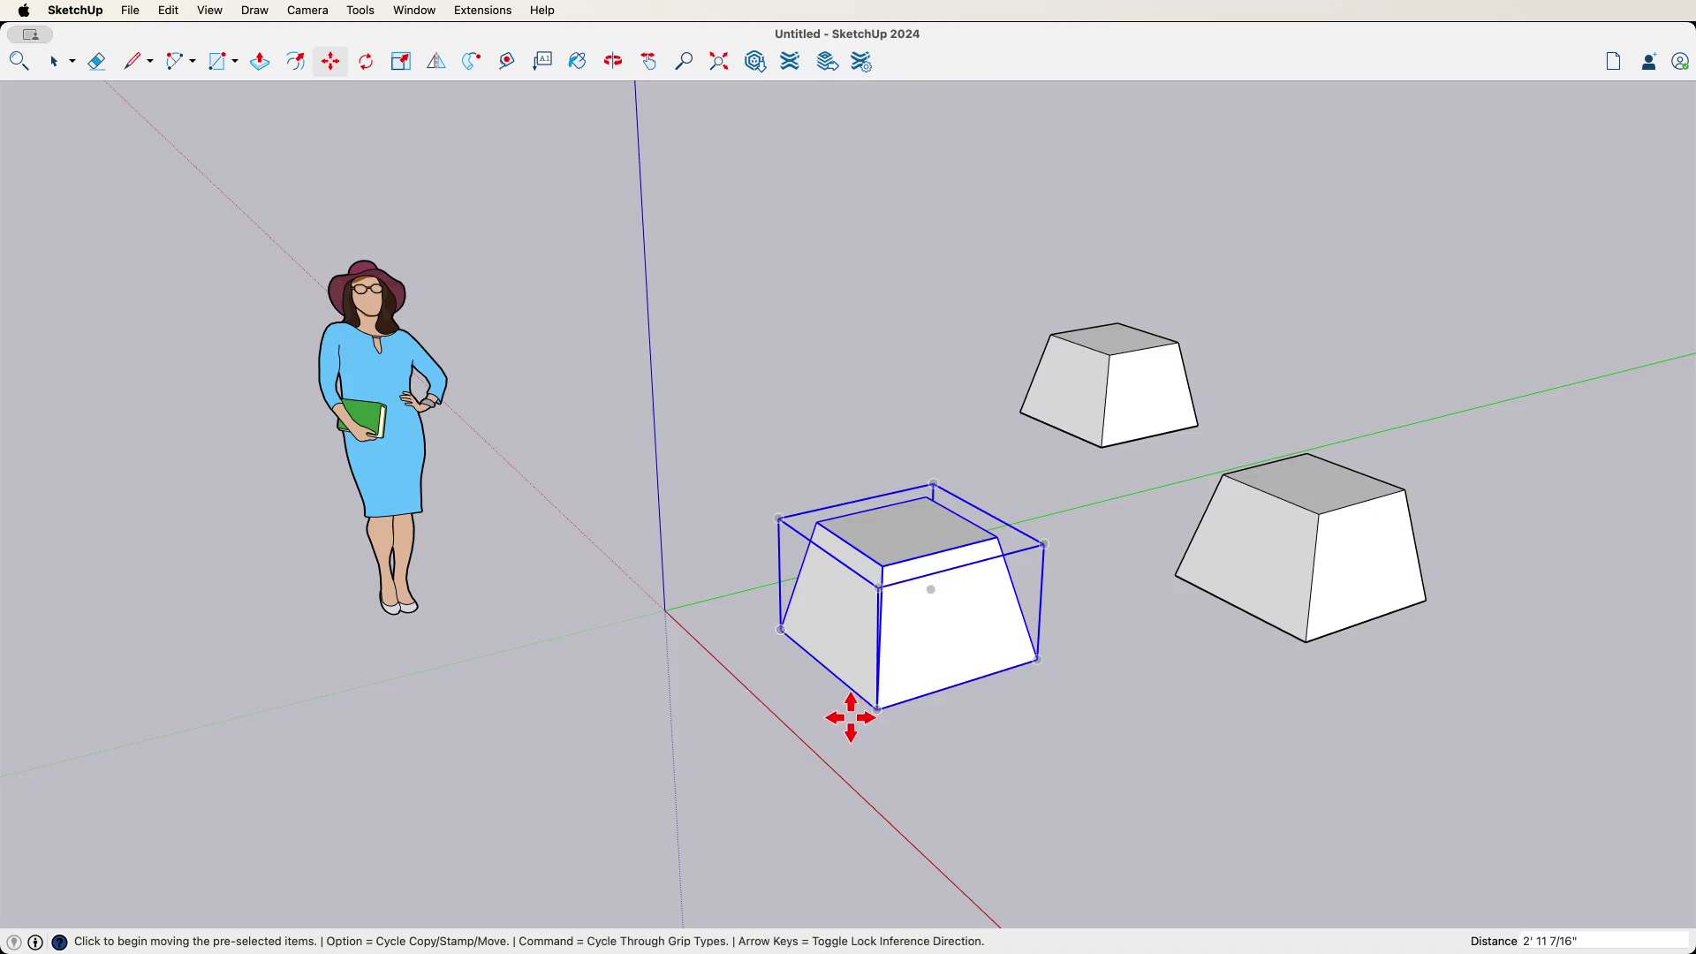
Copy the selected block about 9' 5" toward the blue axis, using its bottom front corner as the base point
{"action": "key", "text": "alt"}
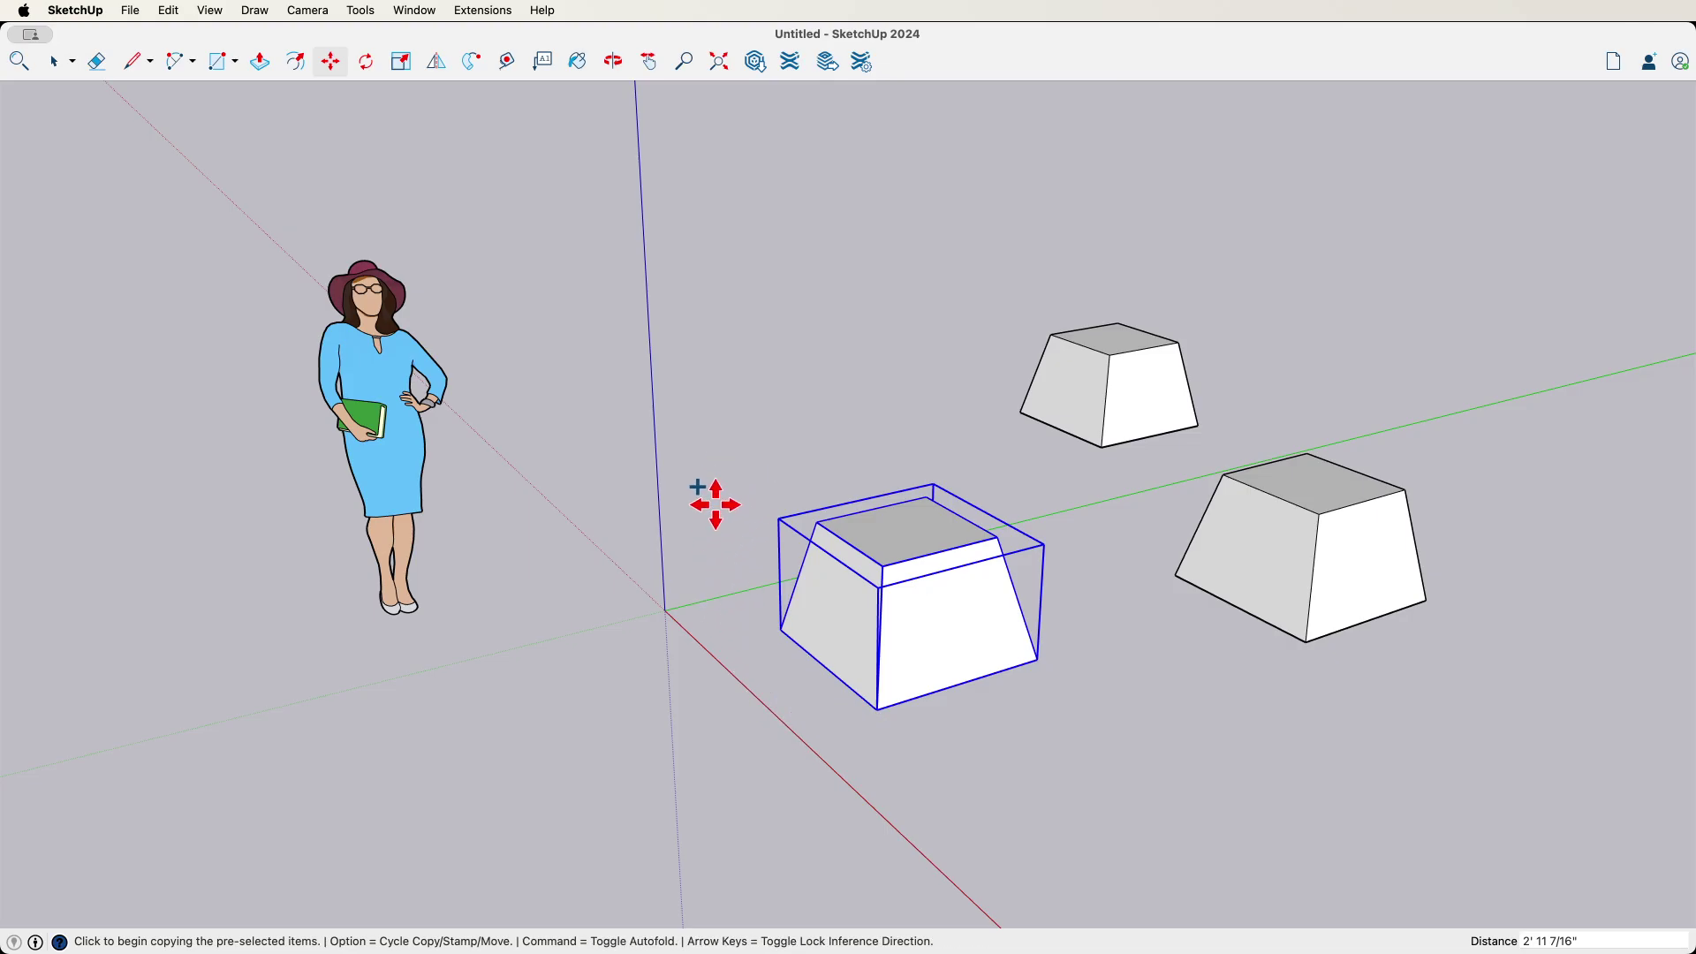
{"action": "left_click", "coordinate": [878, 709]}
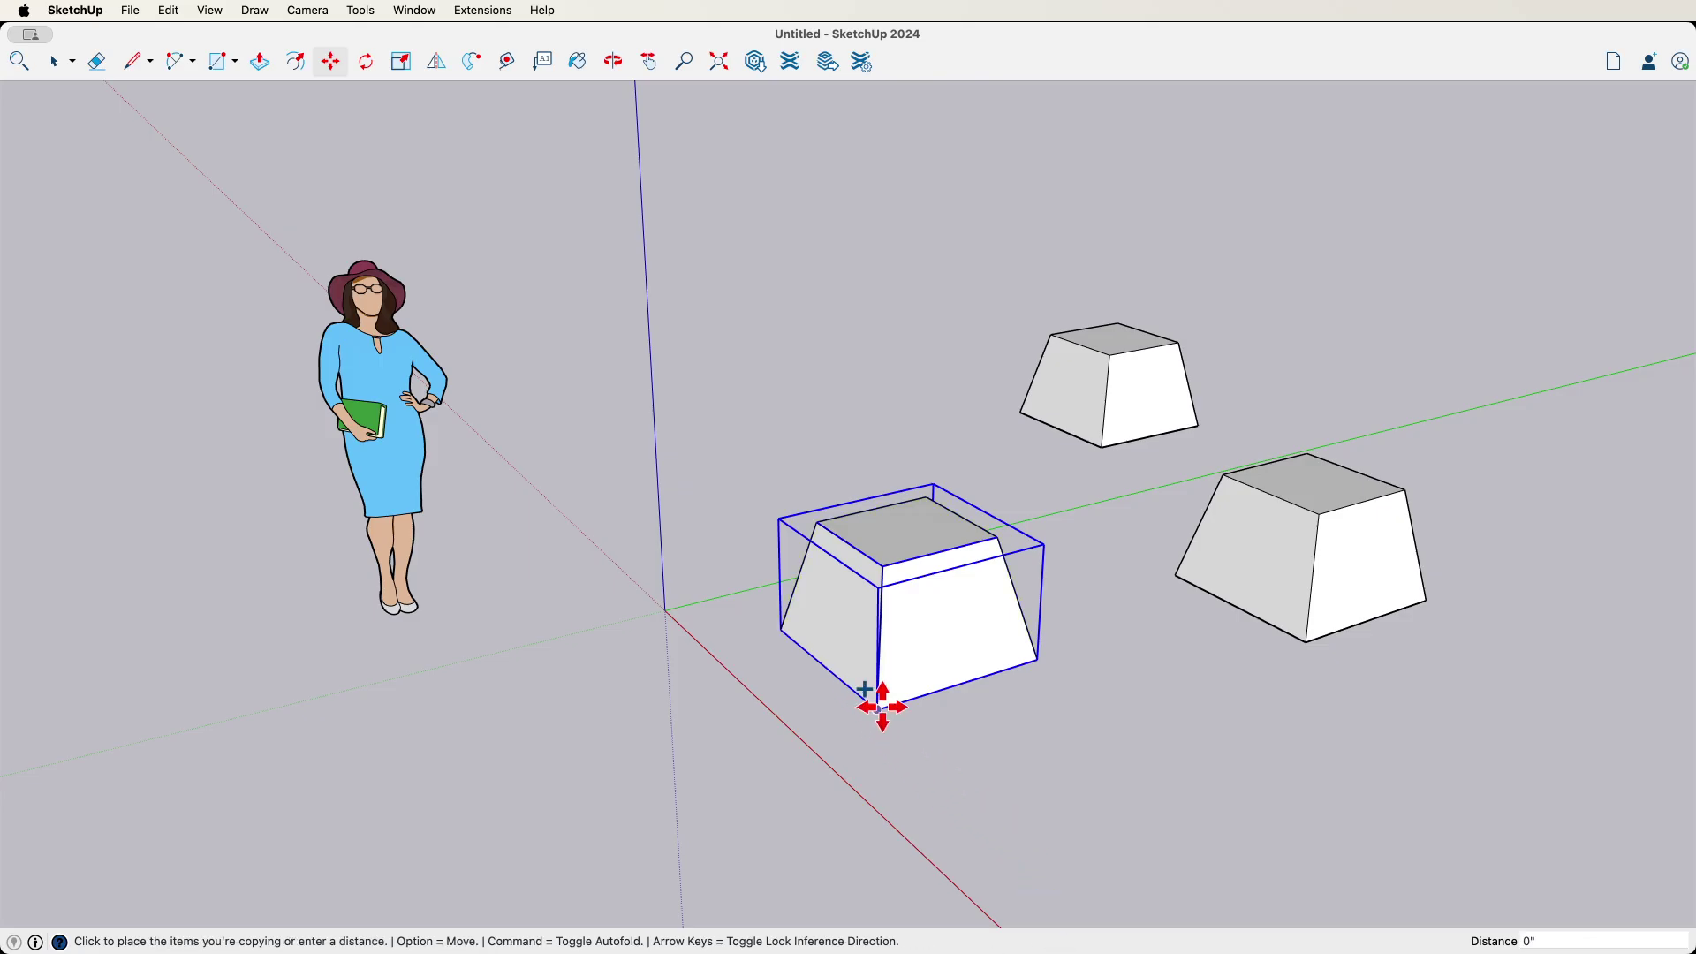
{"action": "left_click", "coordinate": [717, 491]}
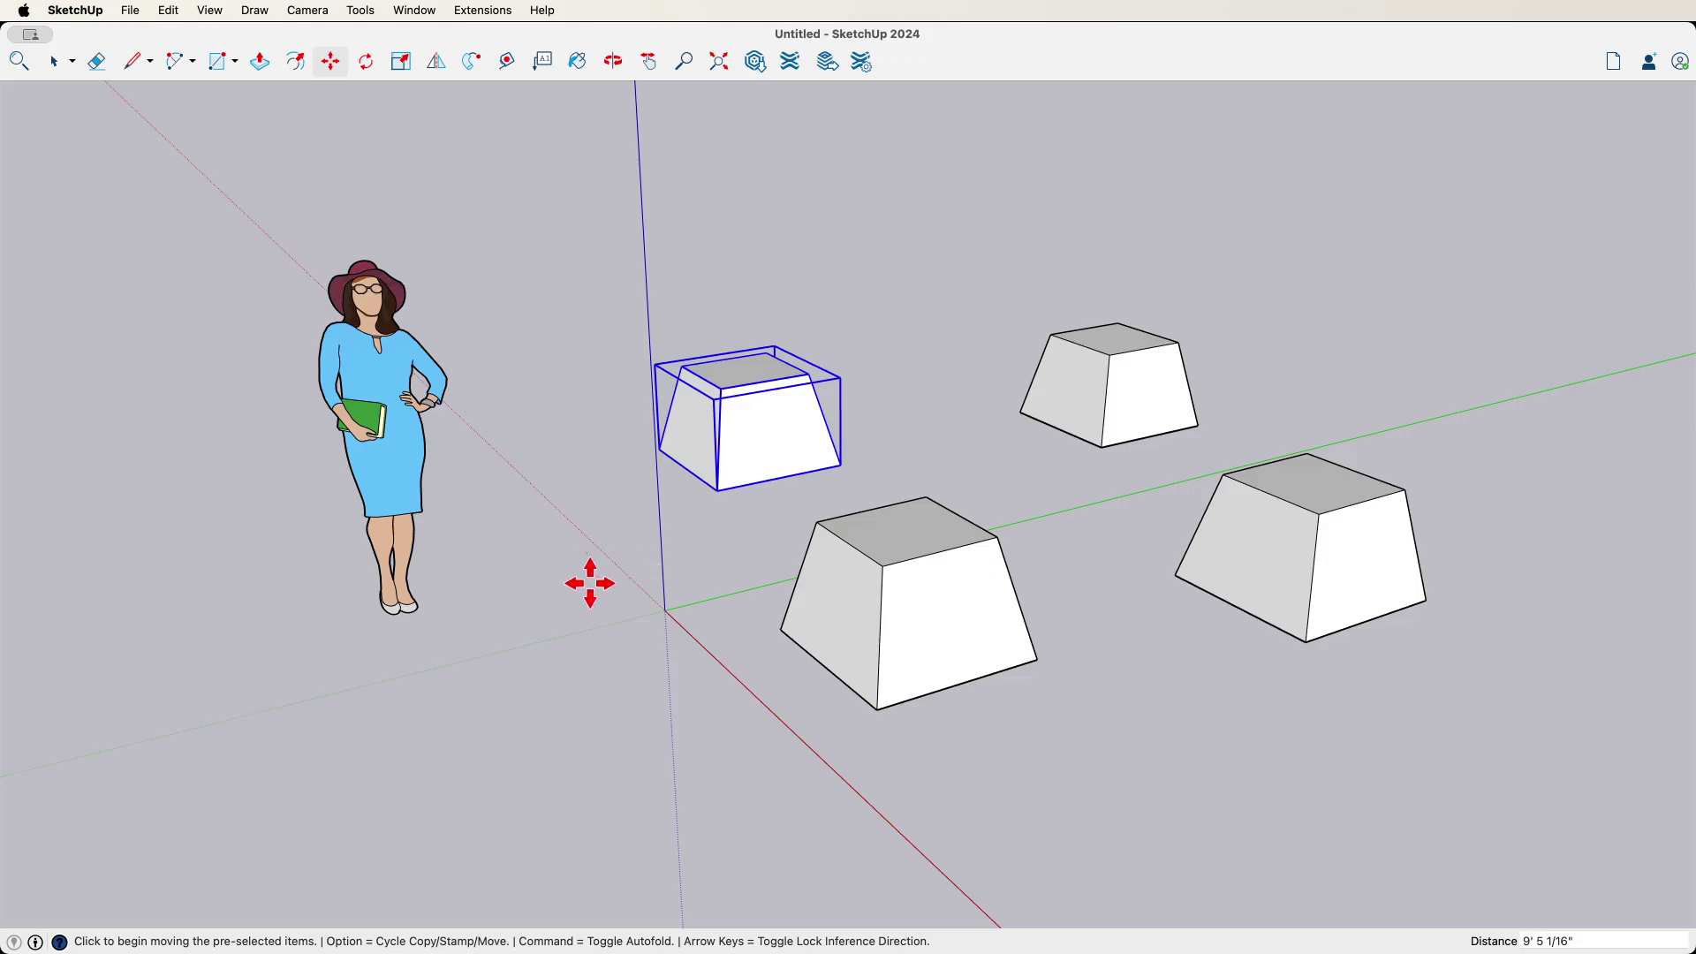
Stamp three copies of the selected block behind the others, using its bottom front corner as the base point, the first about 9' 7" away
{"action": "key", "text": "alt"}
{"action": "key", "text": "alt"}
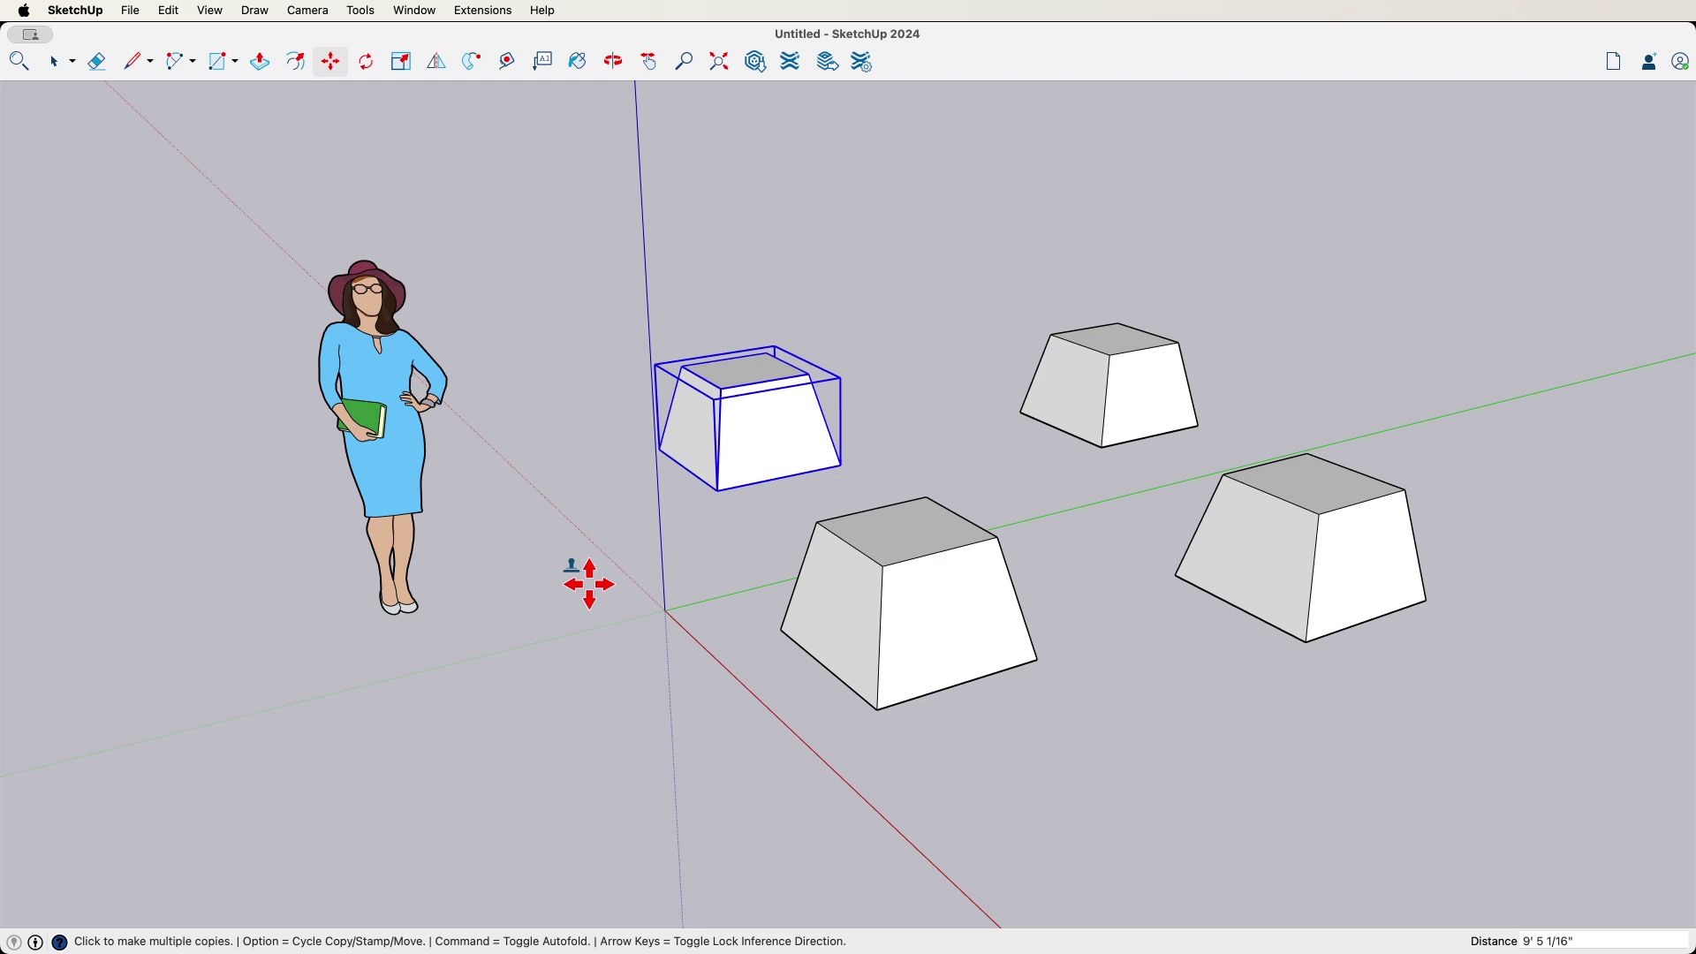
{"action": "left_click", "coordinate": [716, 490]}
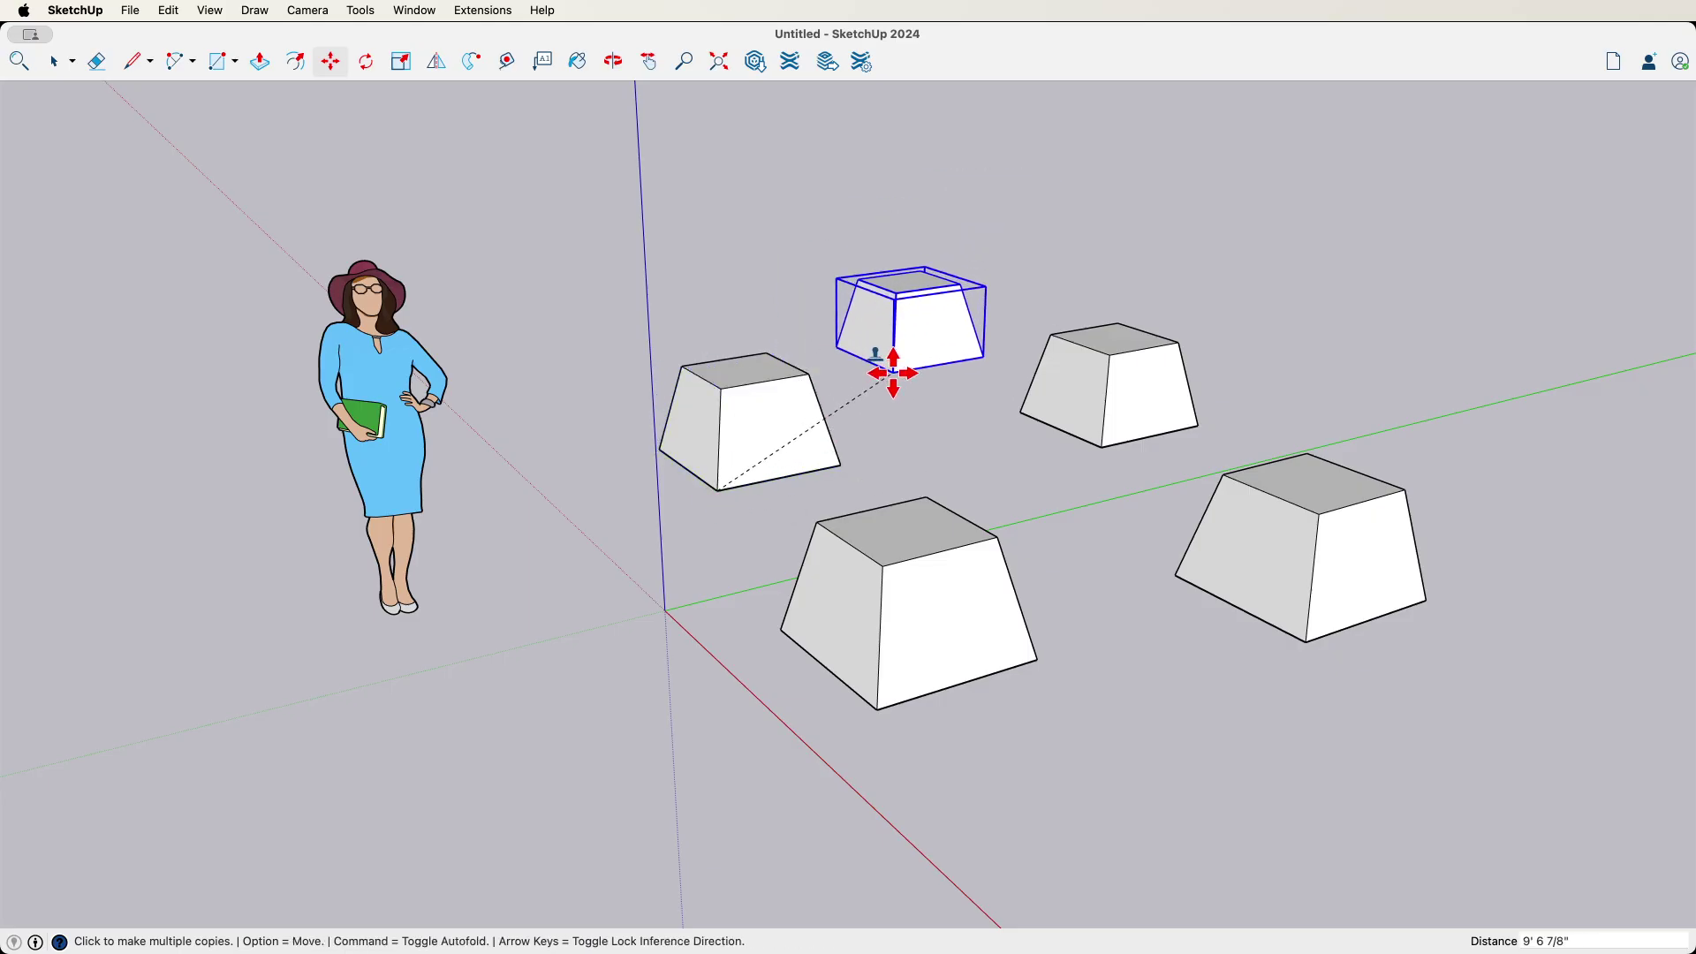
{"action": "left_click", "coordinate": [893, 372]}
{"action": "left_click", "coordinate": [1314, 323]}
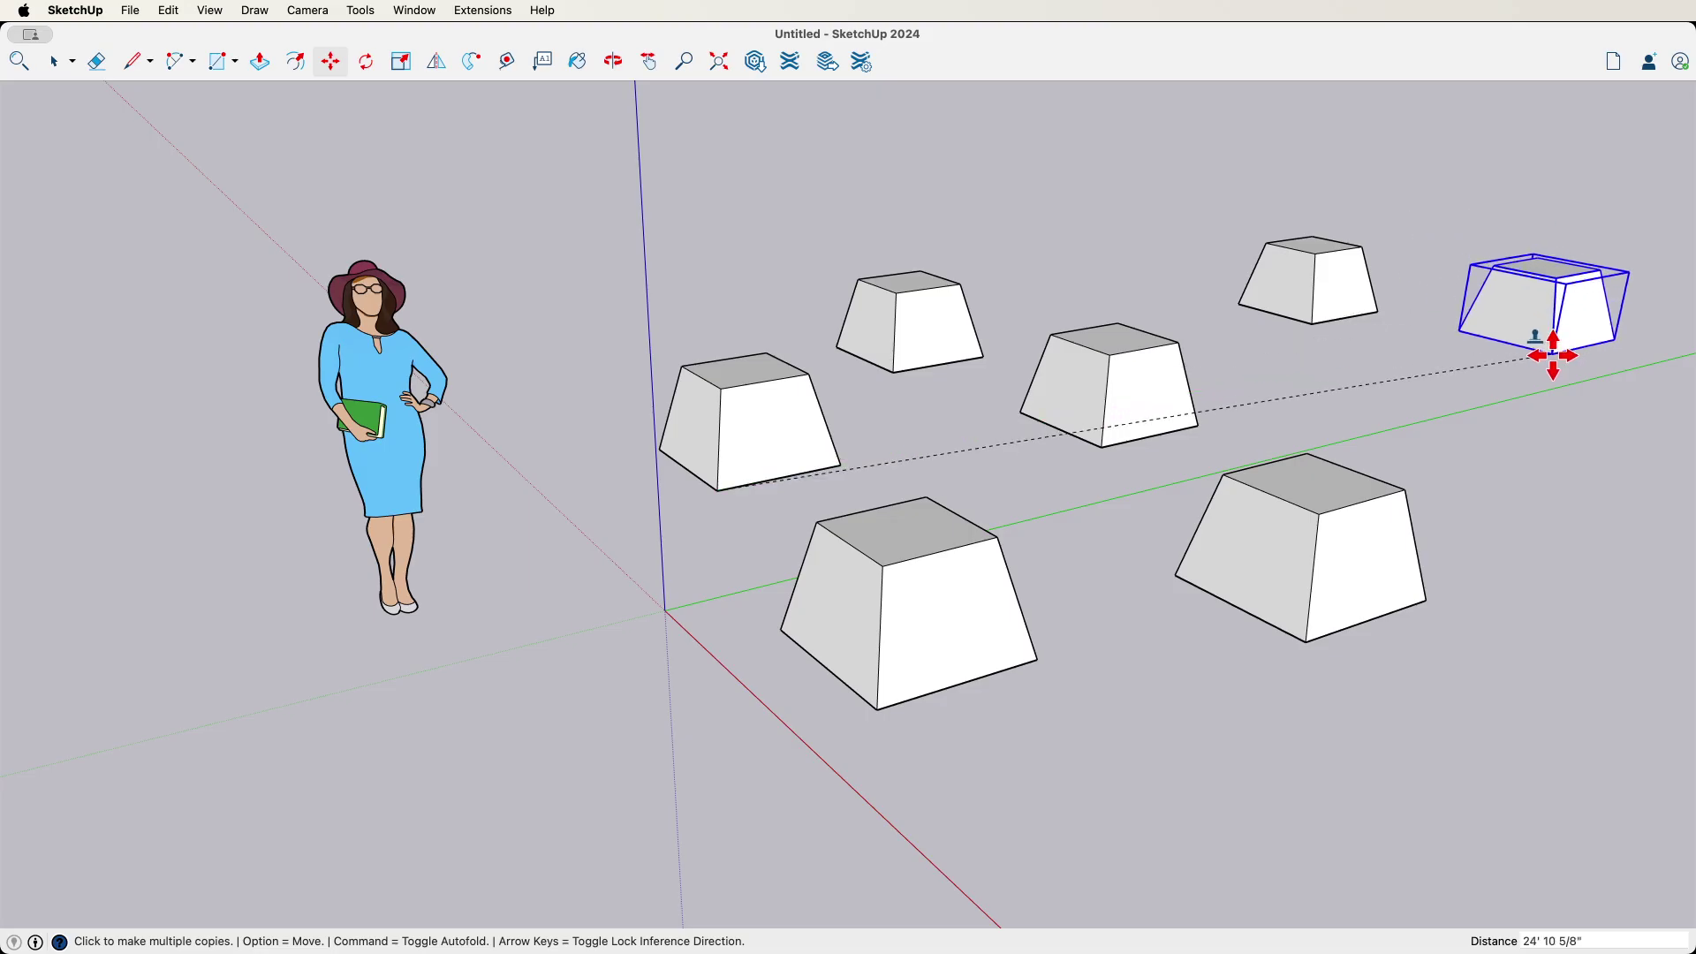
{"action": "left_click", "coordinate": [1551, 366]}
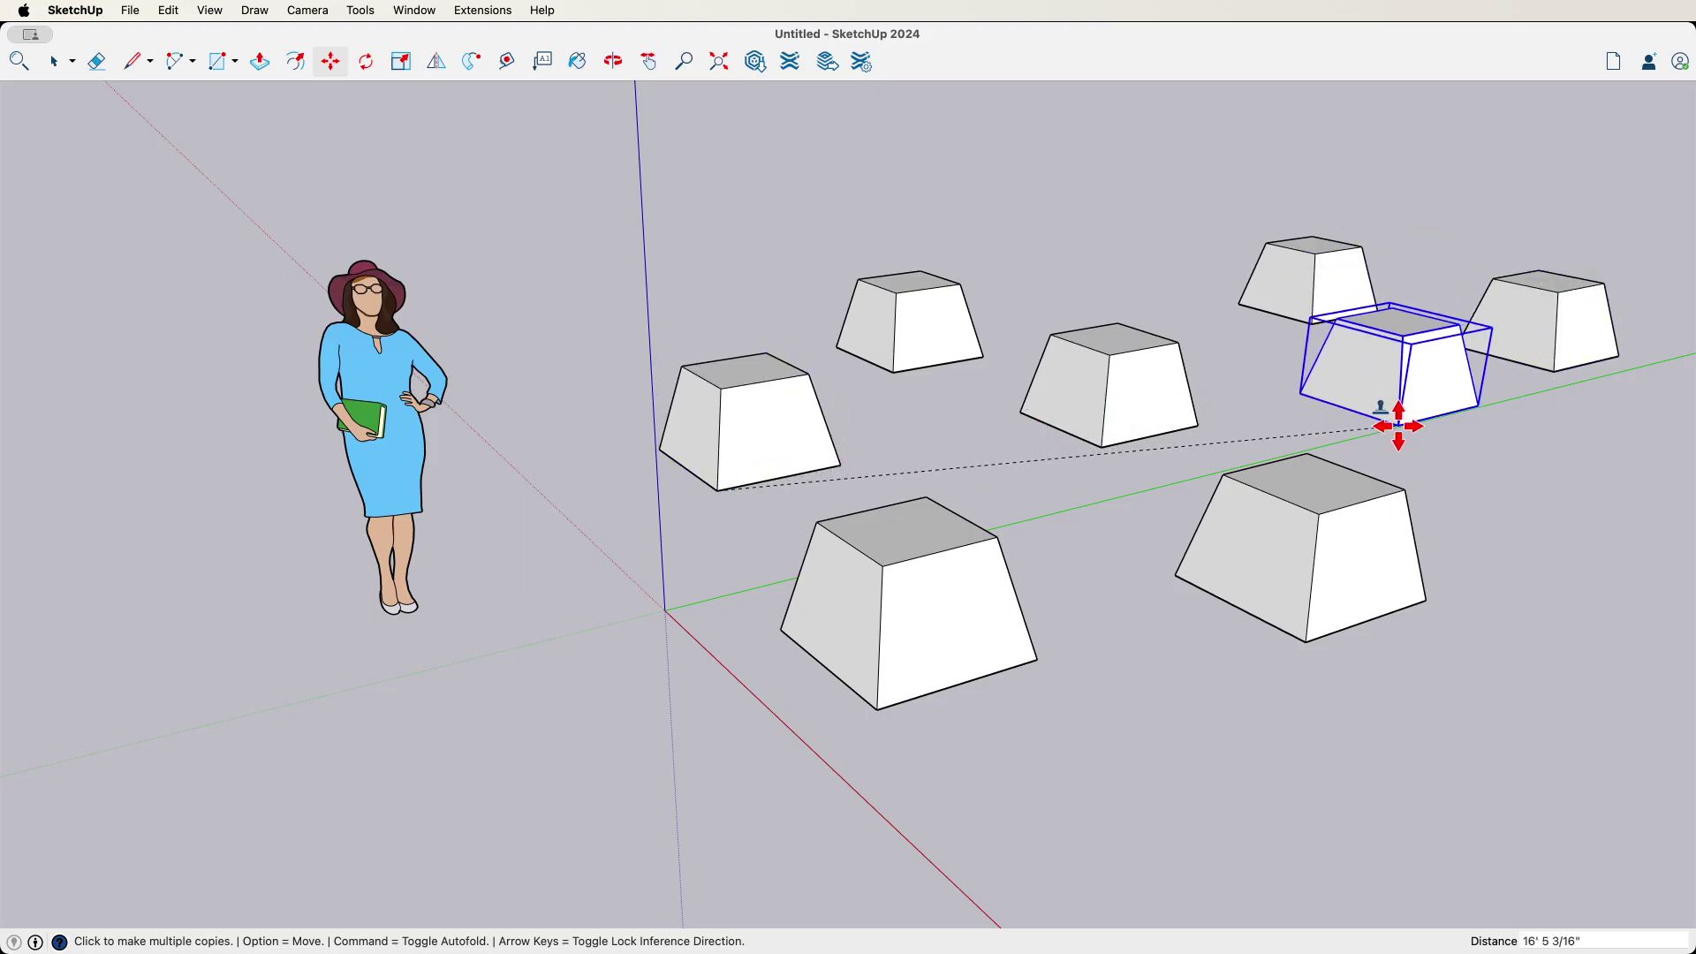
{"action": "key", "text": "Escape"}
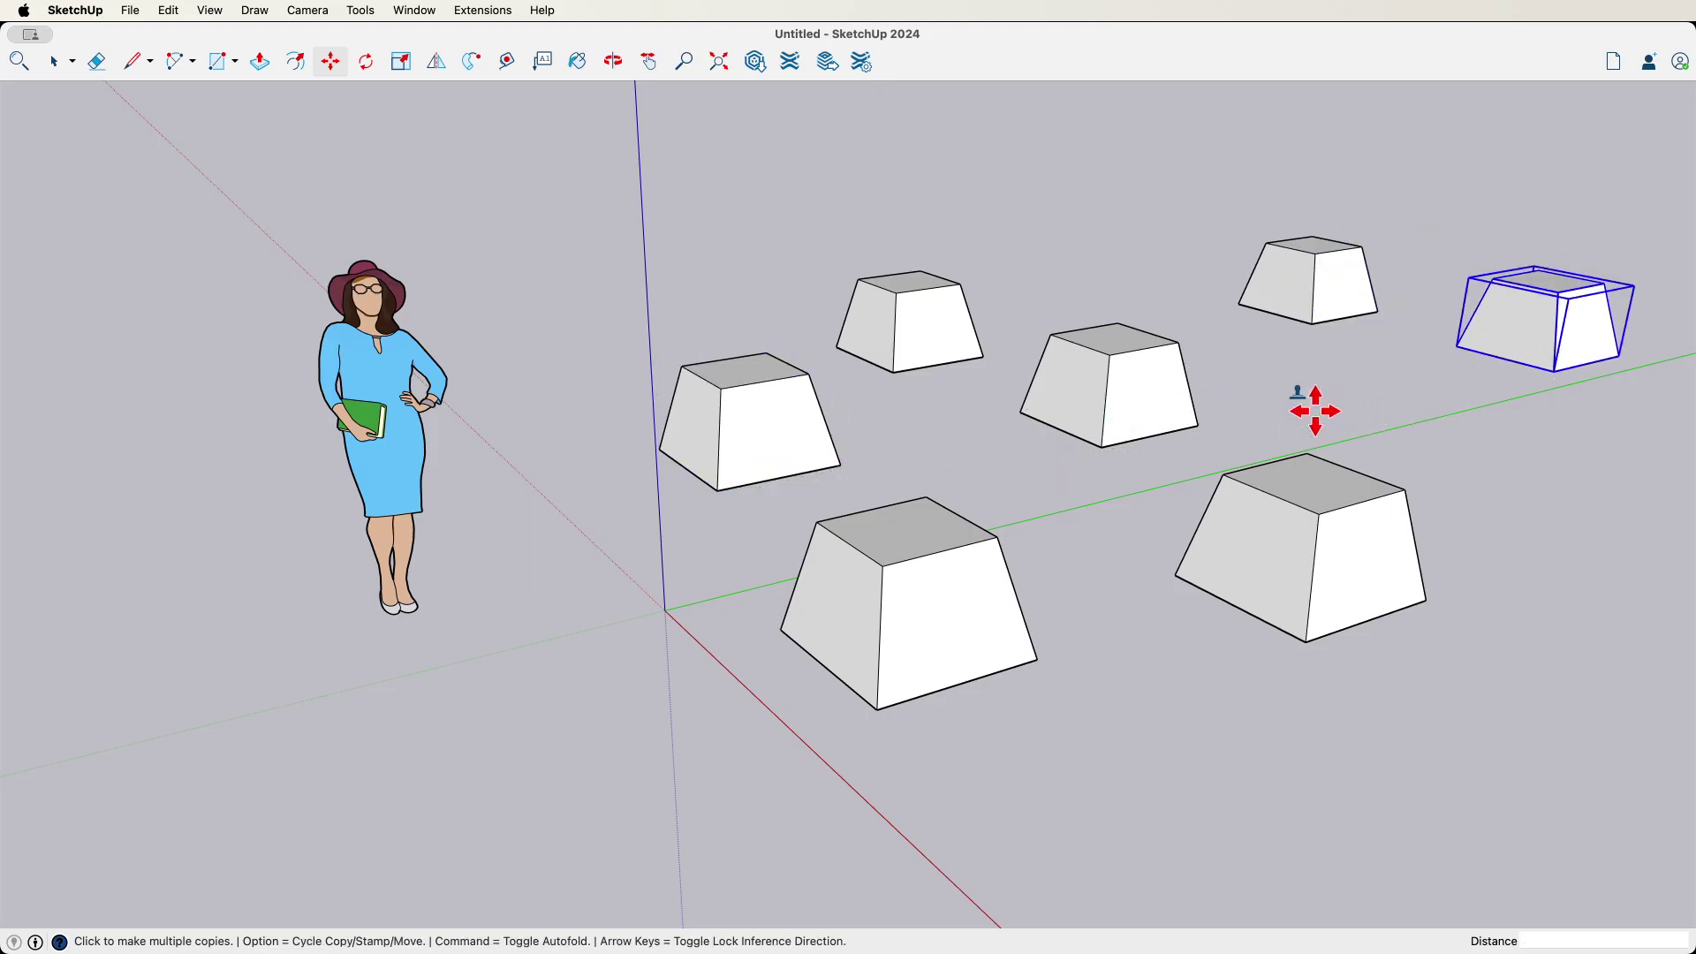
Select the block beside the blue axis and stamp four copies toward the rear, using the front block's bottom front corner as the base point
{"action": "key", "text": "space"}
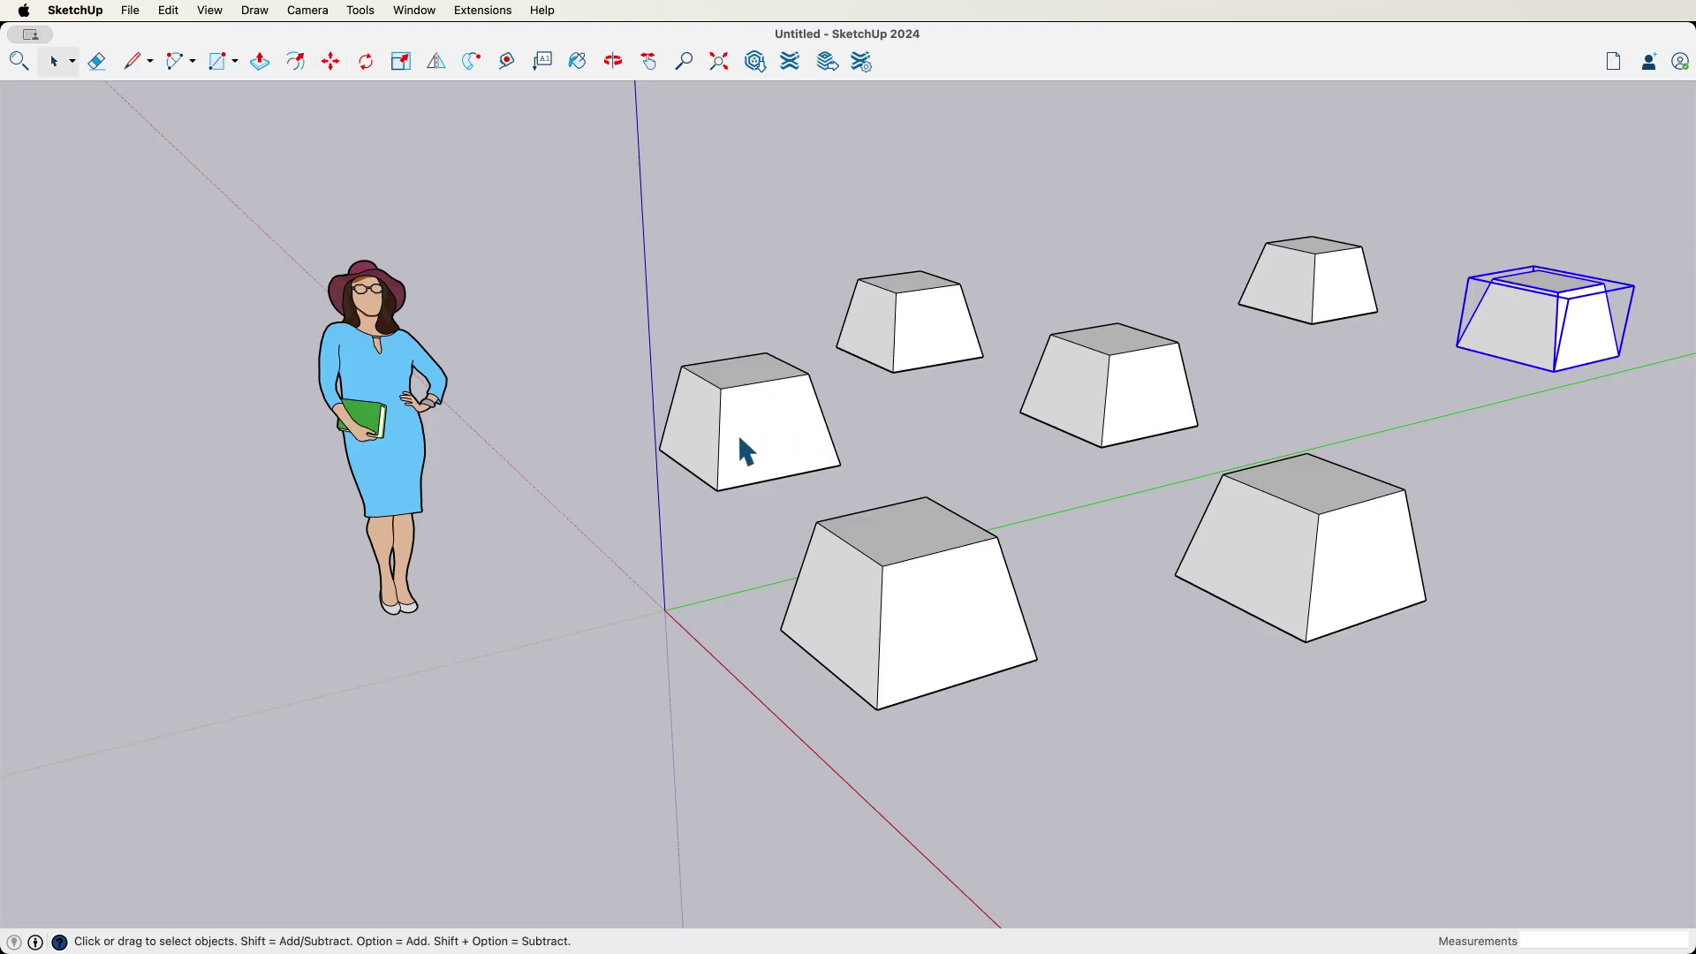
{"action": "left_click", "coordinate": [740, 439]}
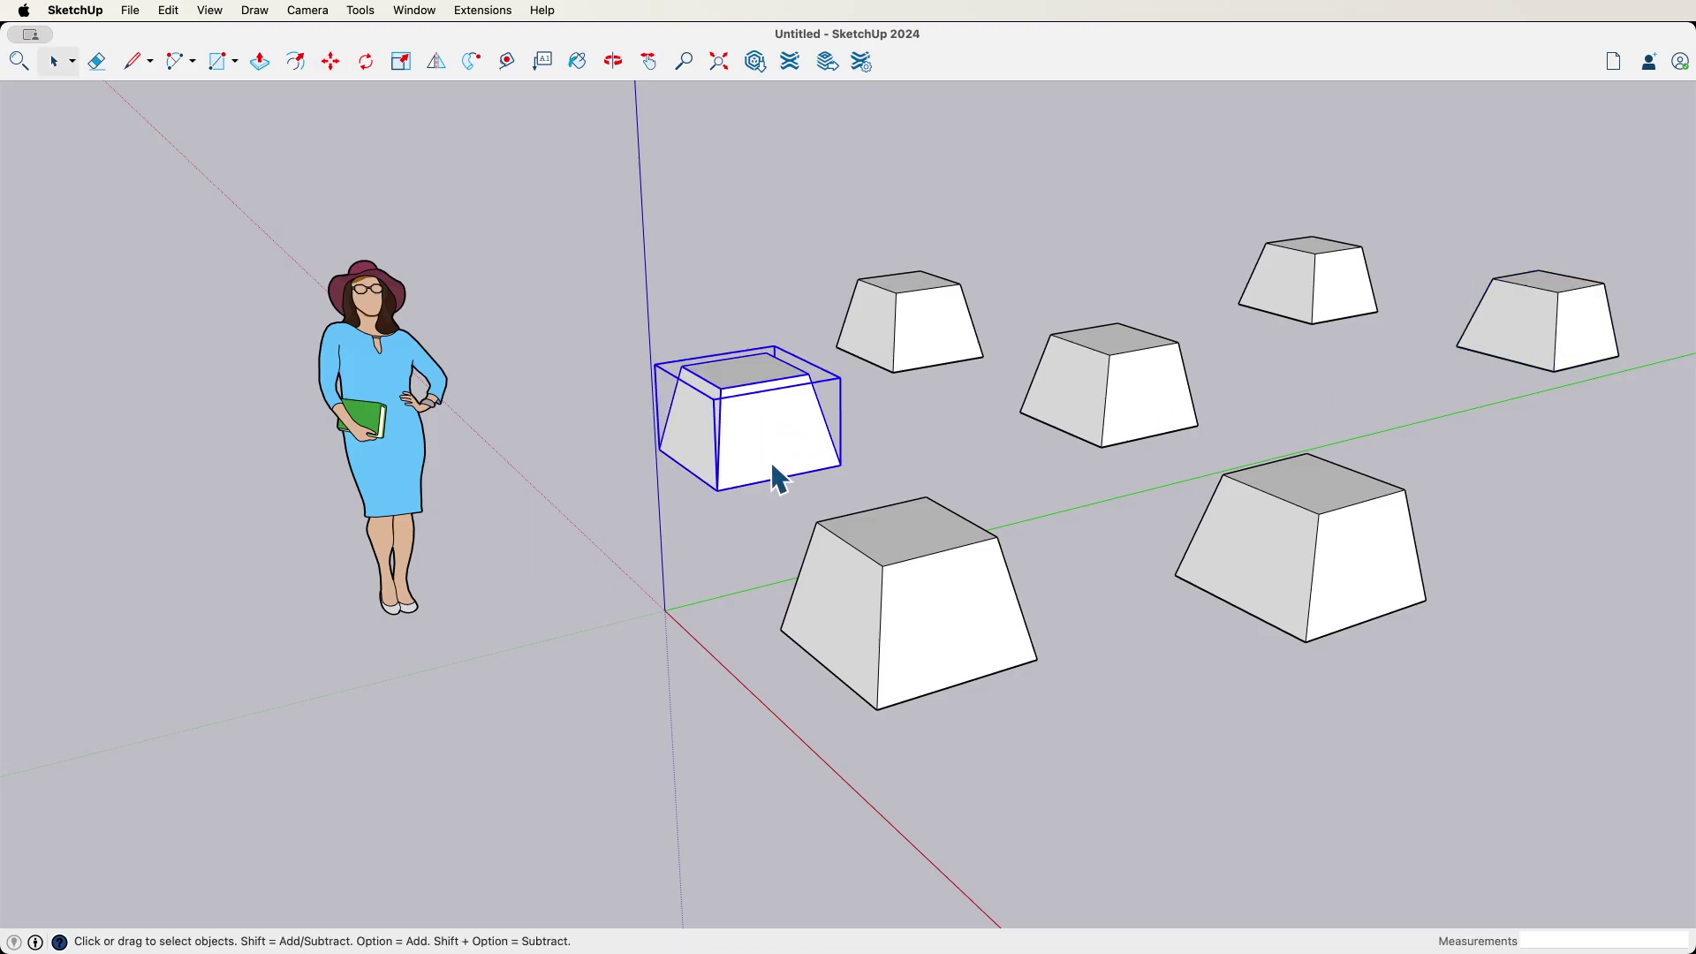
{"action": "key", "text": "m"}
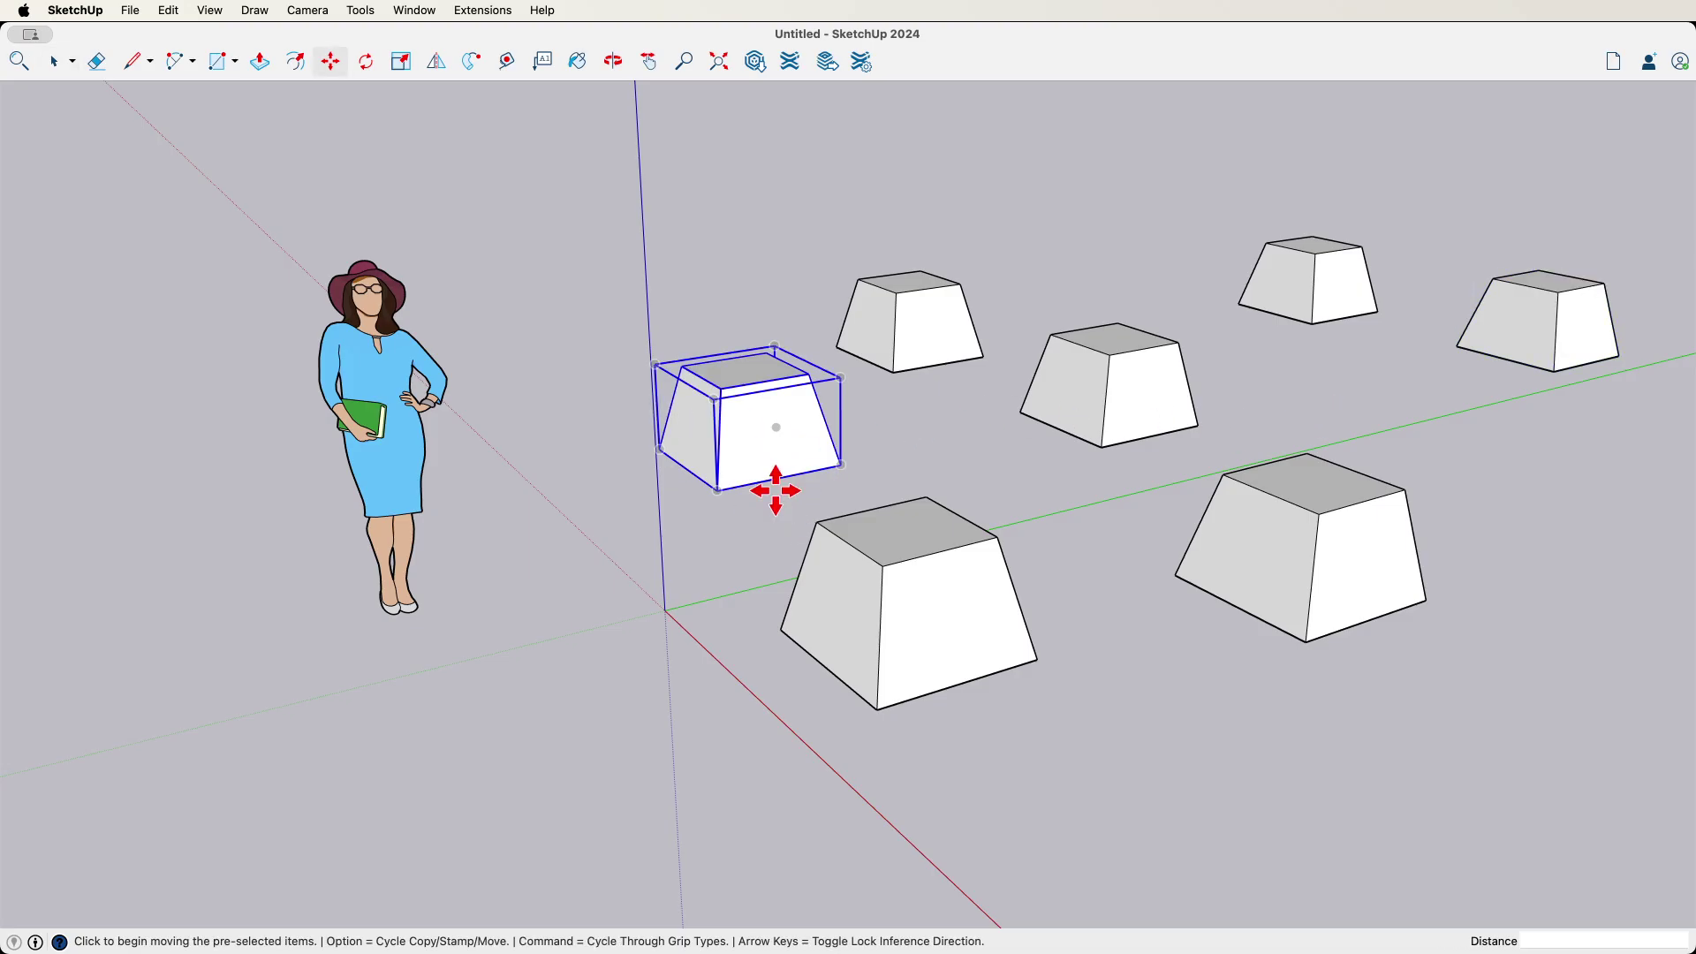
{"action": "key", "text": "alt"}
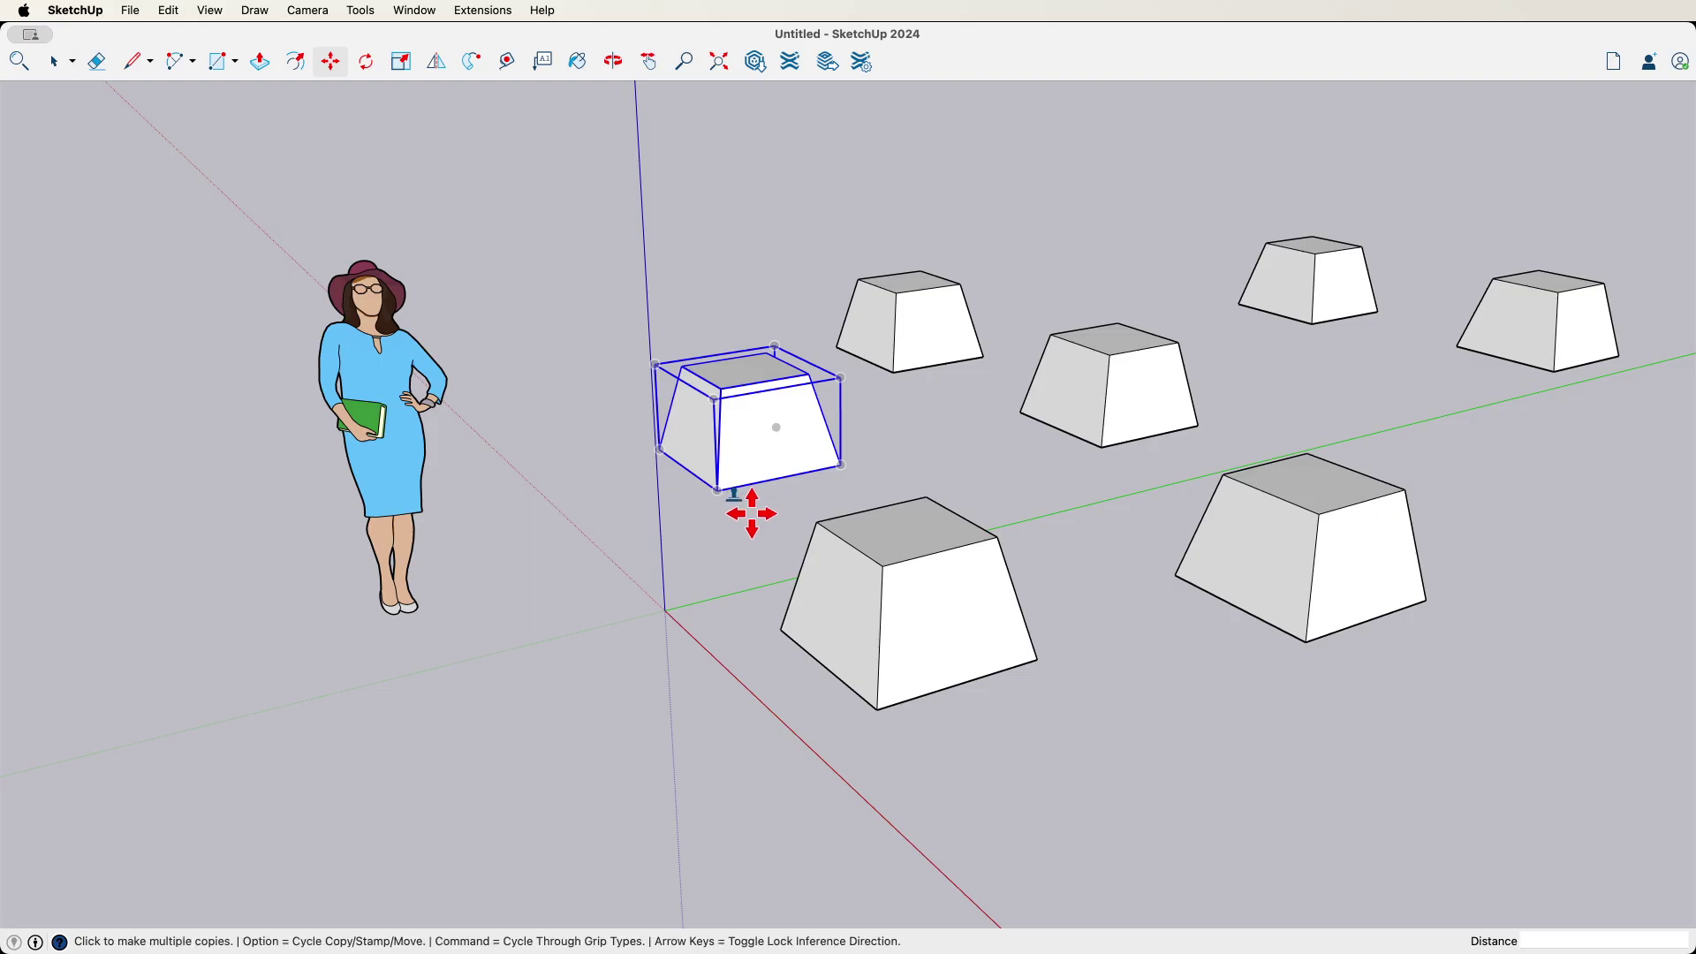
{"action": "left_click", "coordinate": [880, 709]}
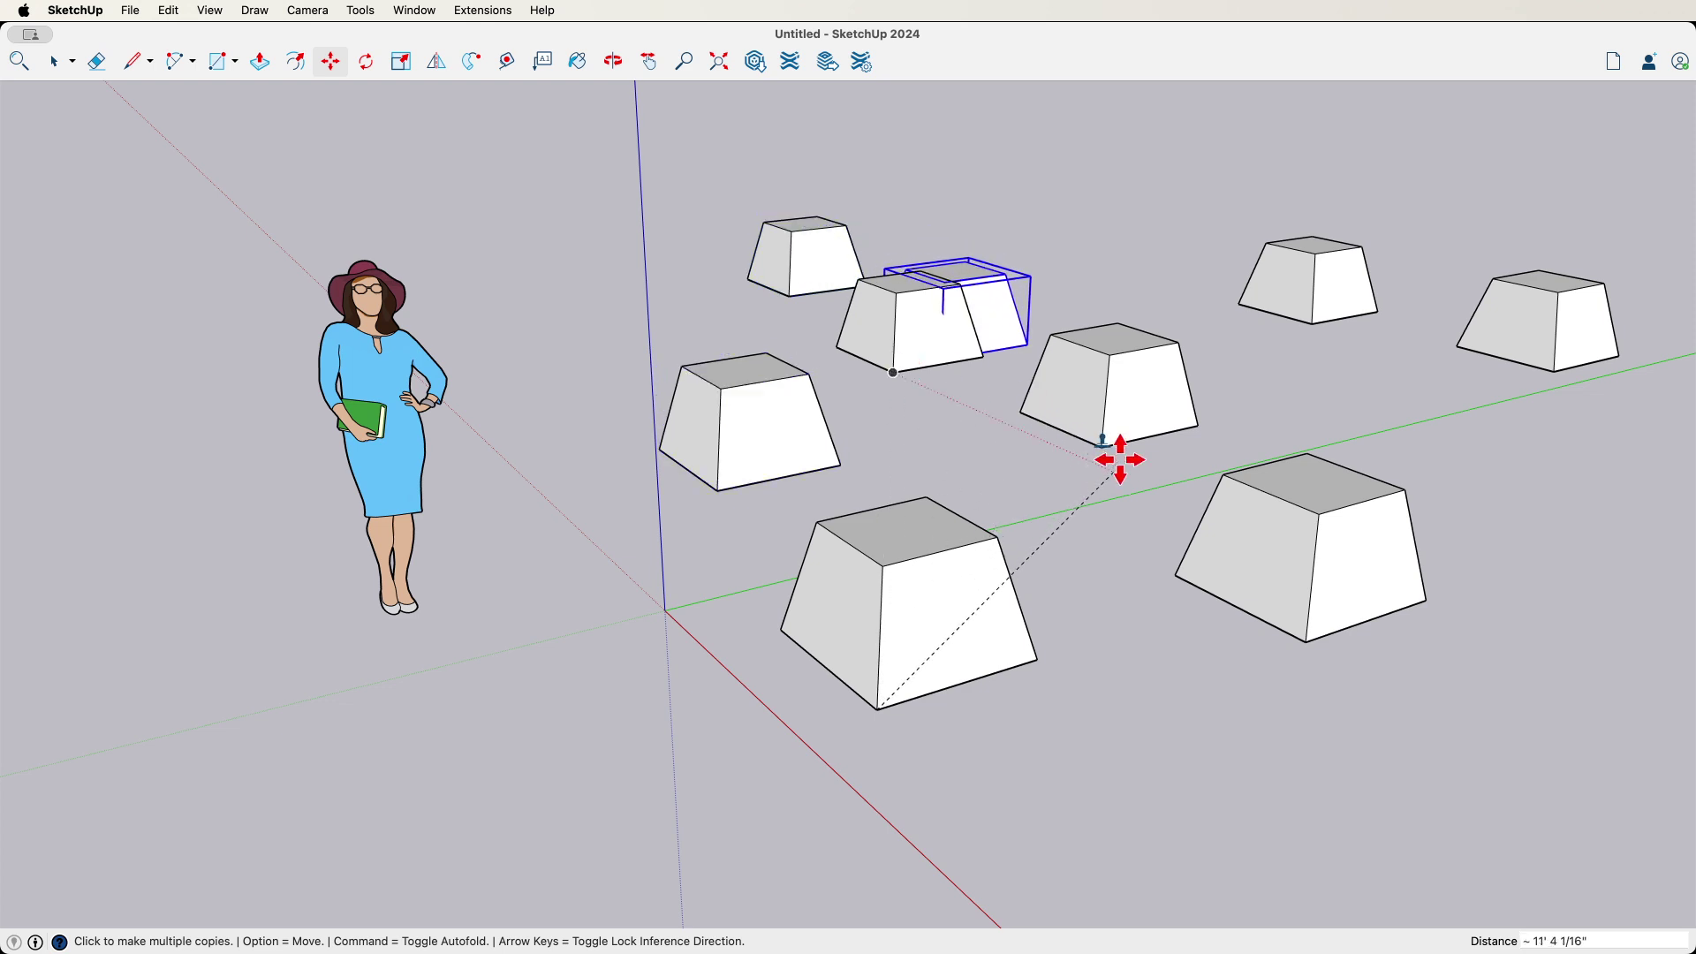
{"action": "left_click", "coordinate": [1199, 419]}
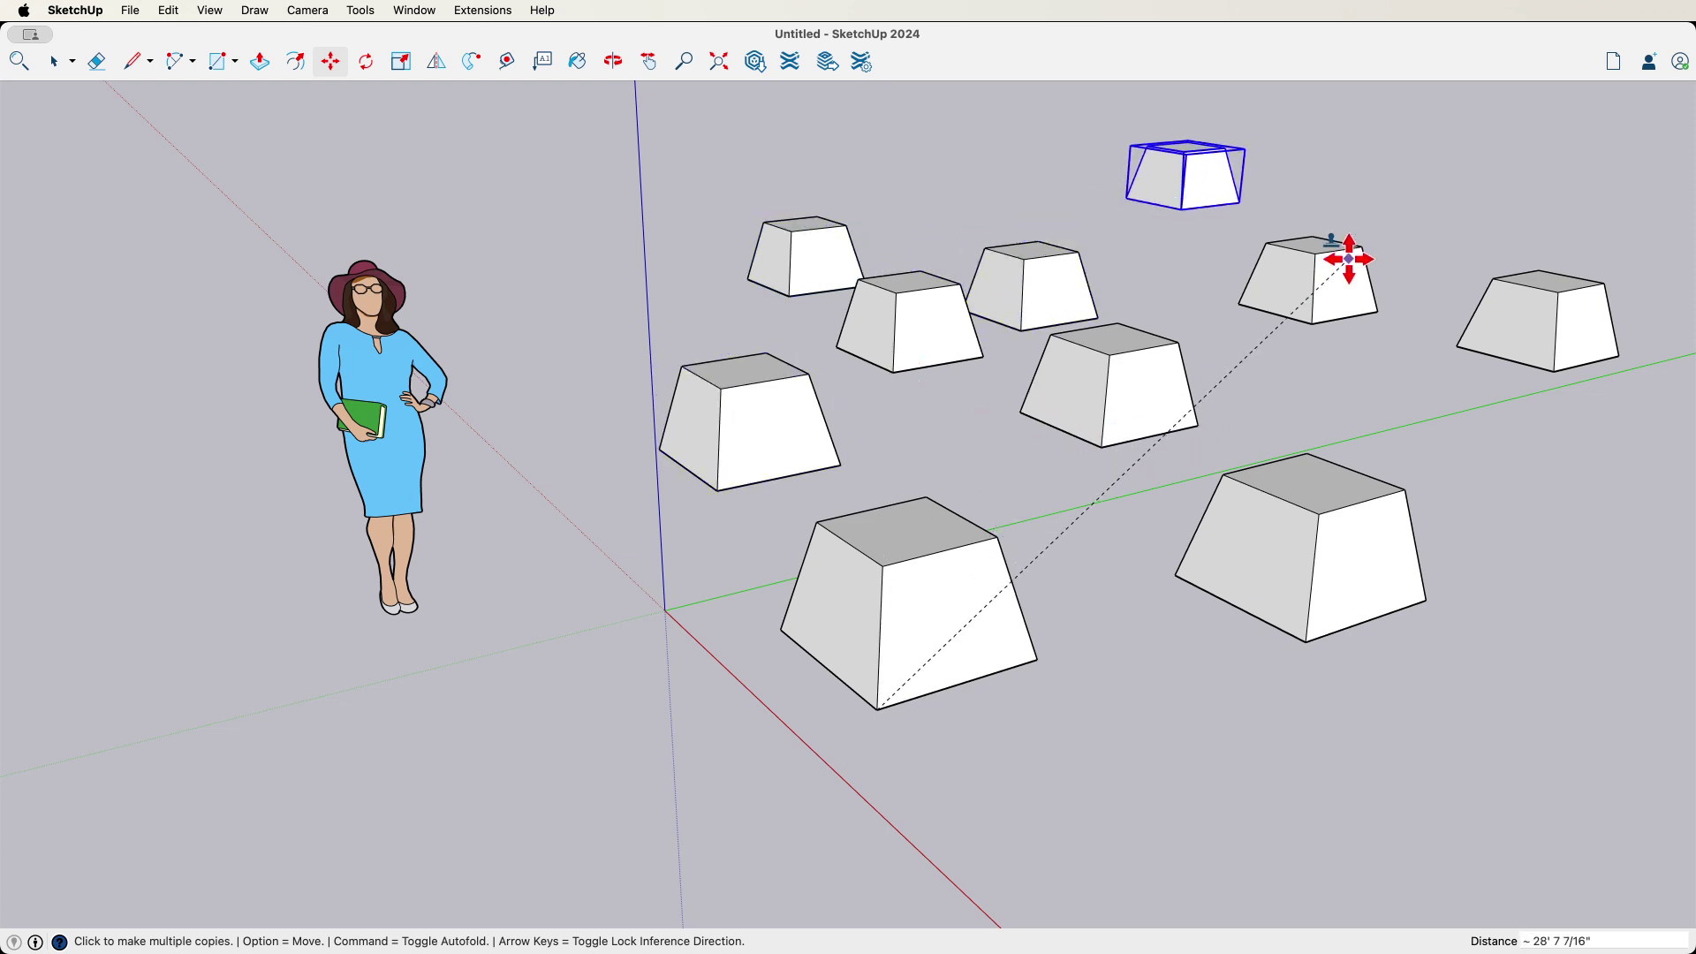
{"action": "left_click", "coordinate": [1314, 324]}
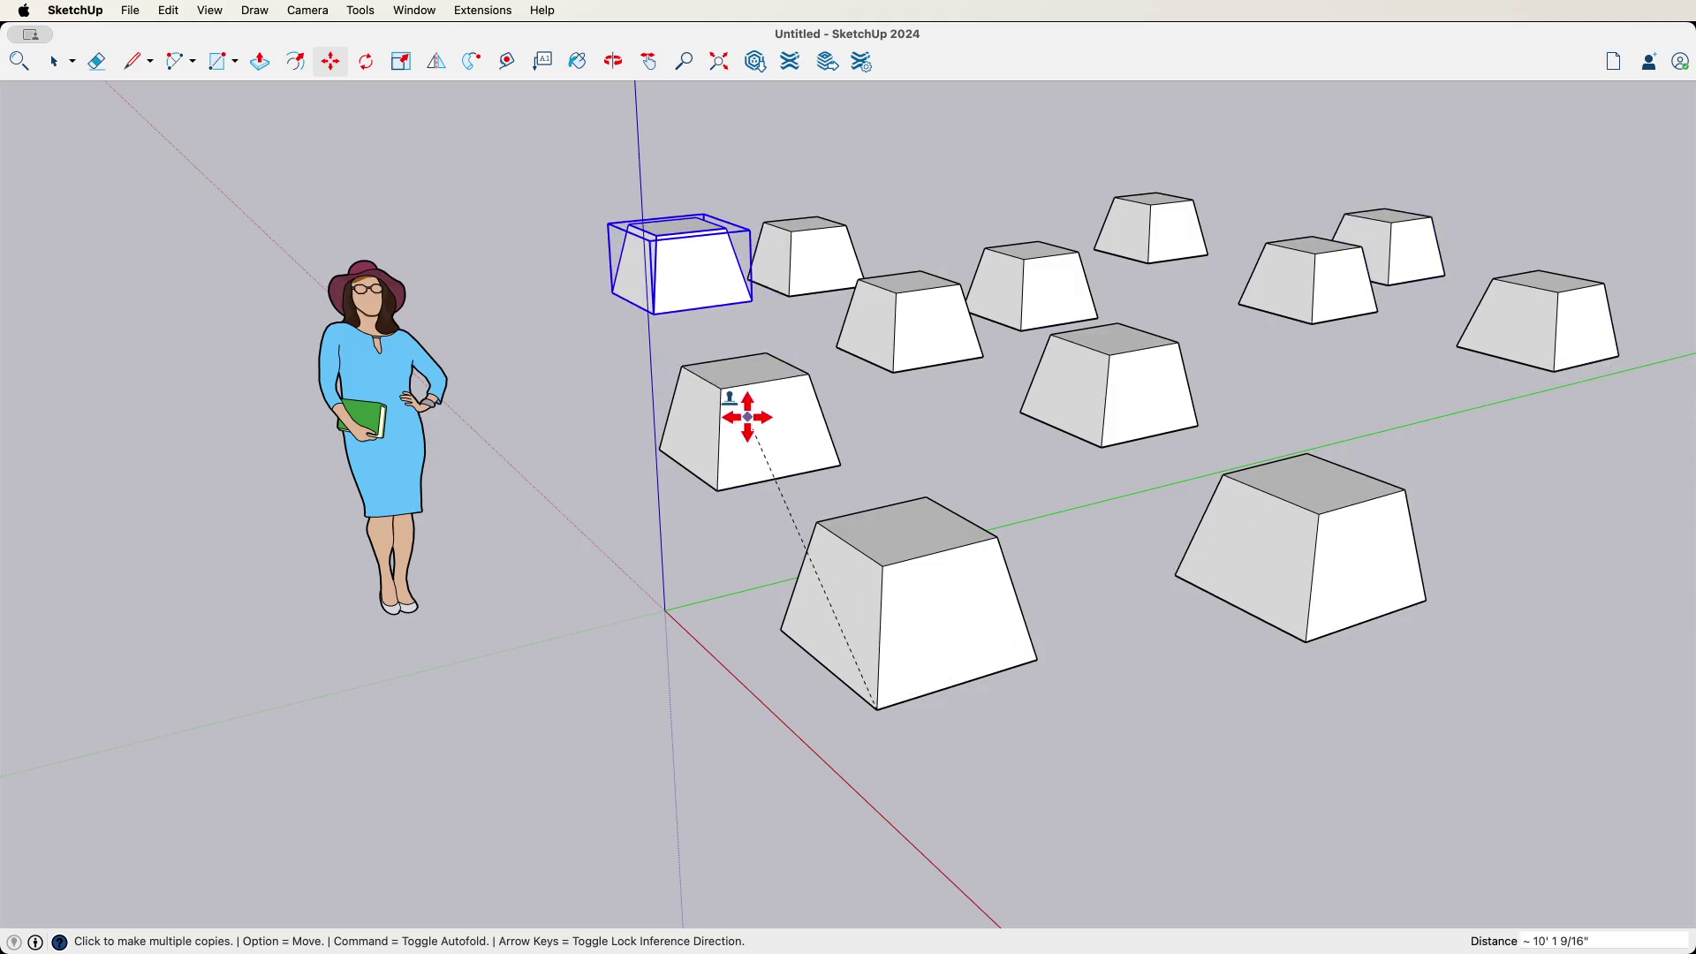
{"action": "key", "text": "space"}
{"action": "mouse_move", "coordinate": [786, 420]}
{"action": "middle_mouse_down"}
{"action": "mouse_move", "coordinate": [769, 542]}
{"action": "mouse_move", "coordinate": [783, 461]}
{"action": "mouse_move", "coordinate": [759, 384]}
{"action": "middle_mouse_up"}
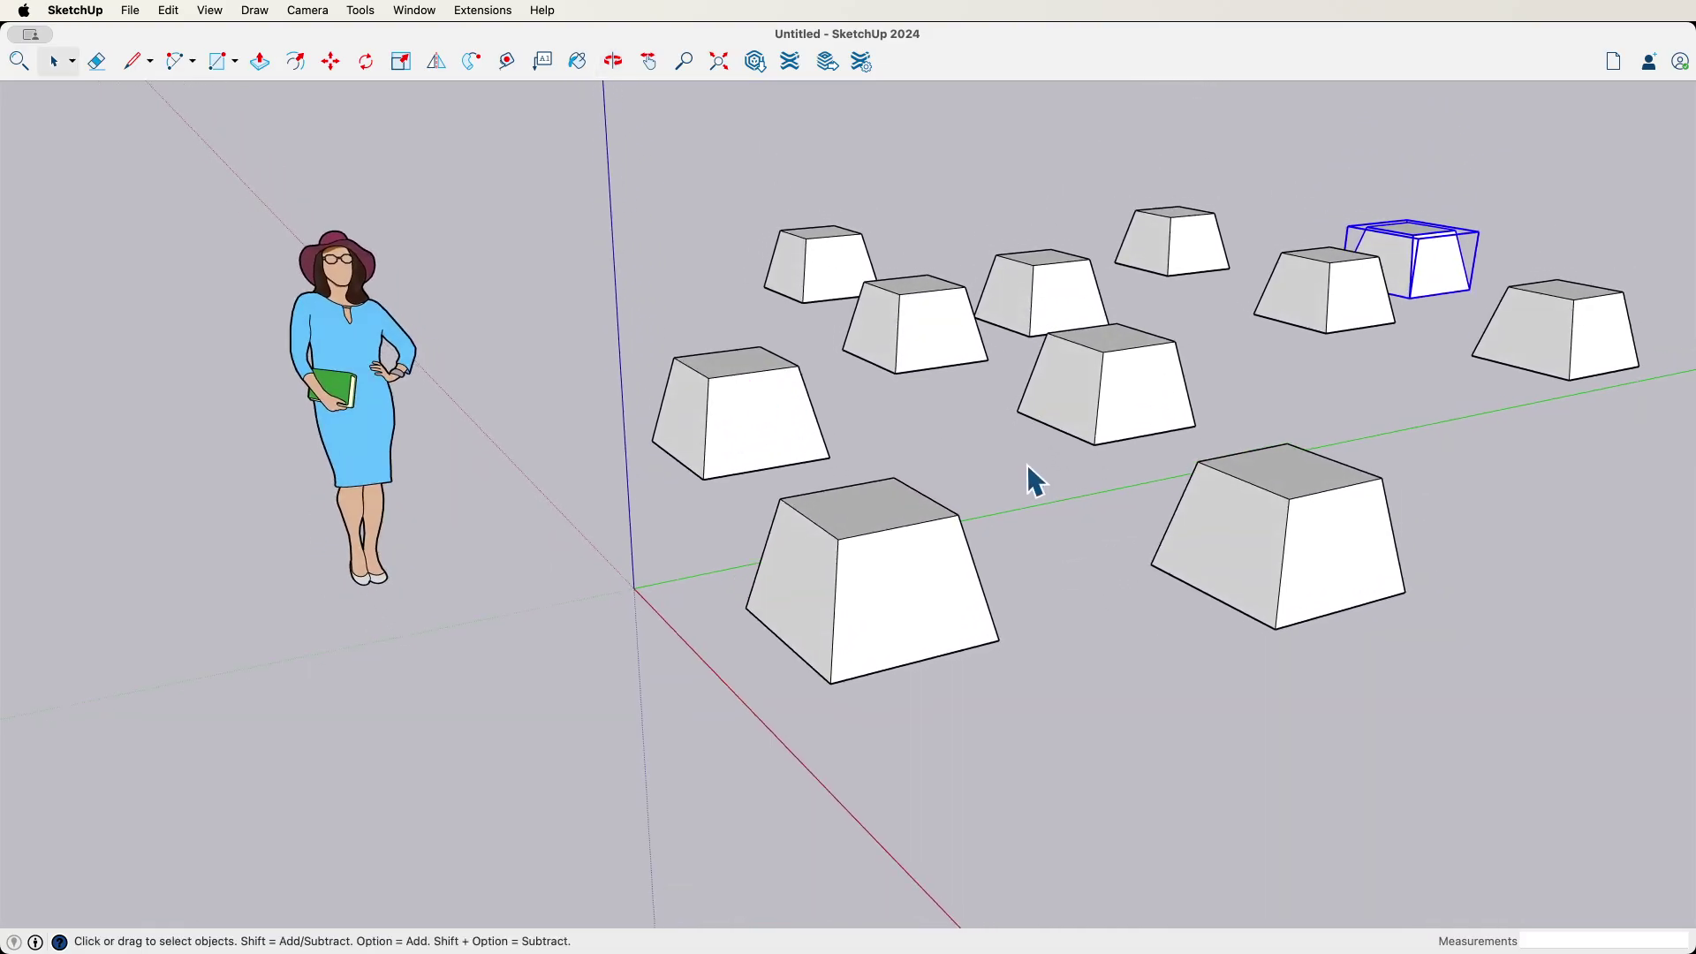